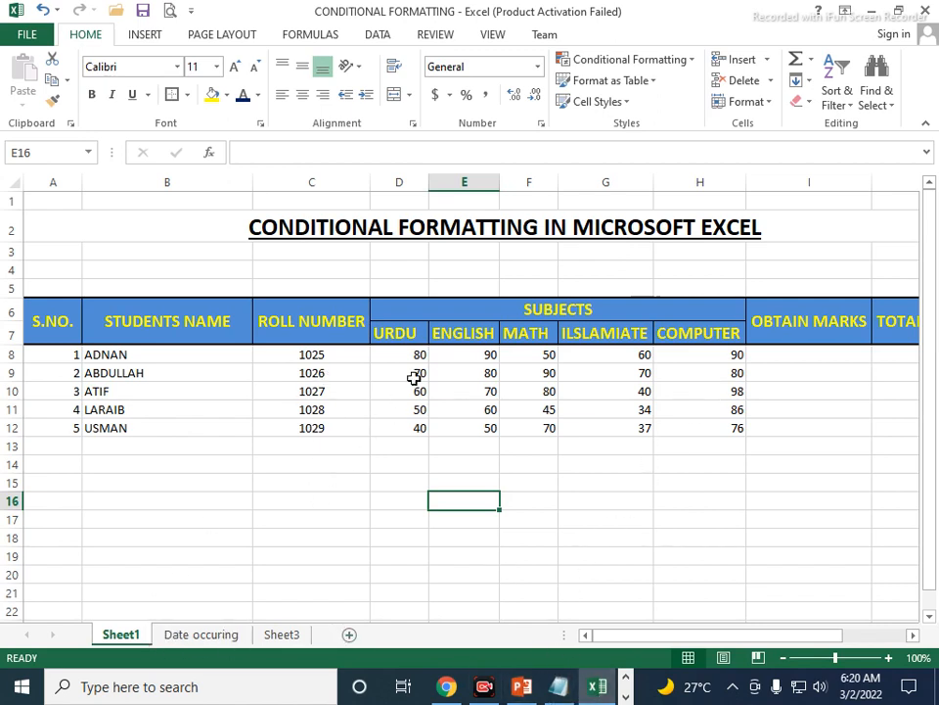
On Sheet3, format the FORMATTING column values in C5:C14 as 14-point Adobe Fan Heiti Std B text in dark blue.
left_click(282, 635)
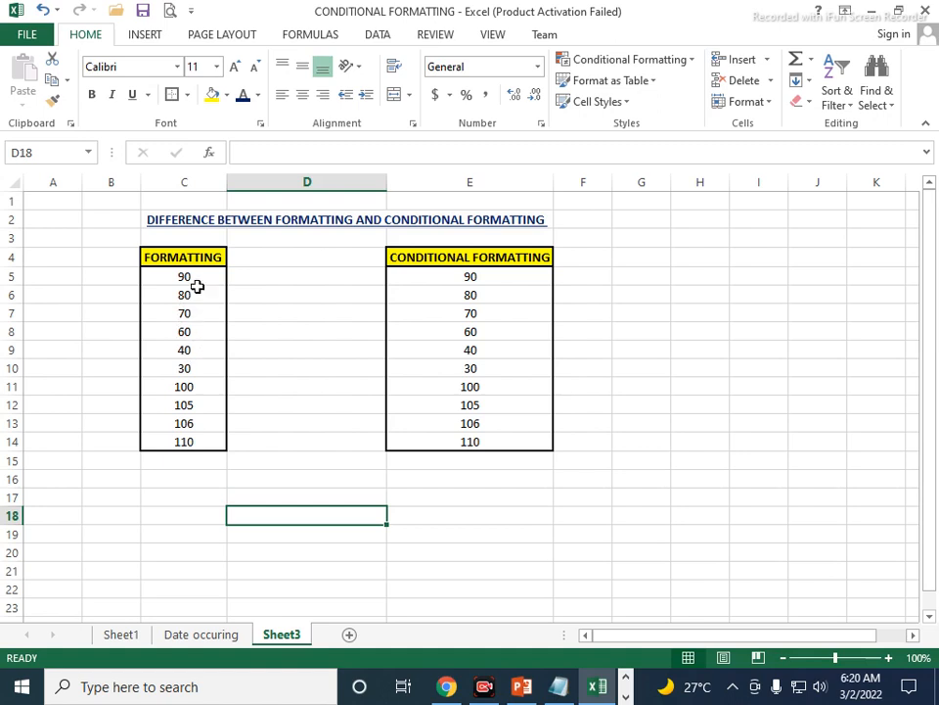
left_click_drag(197, 277, 197, 440)
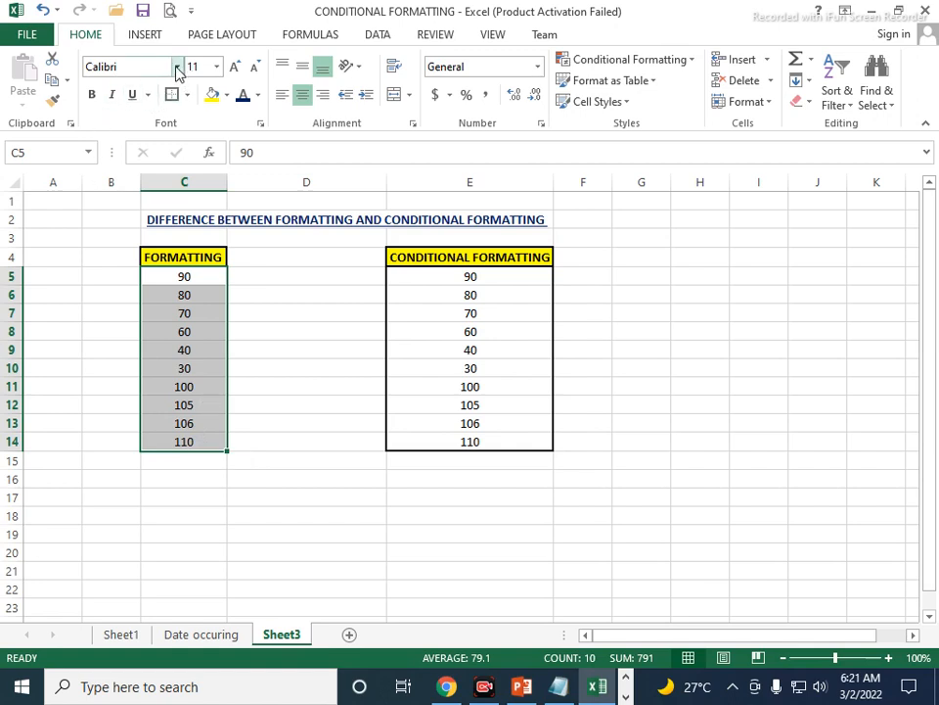
left_click(209, 332)
left_click_drag(184, 277, 193, 441)
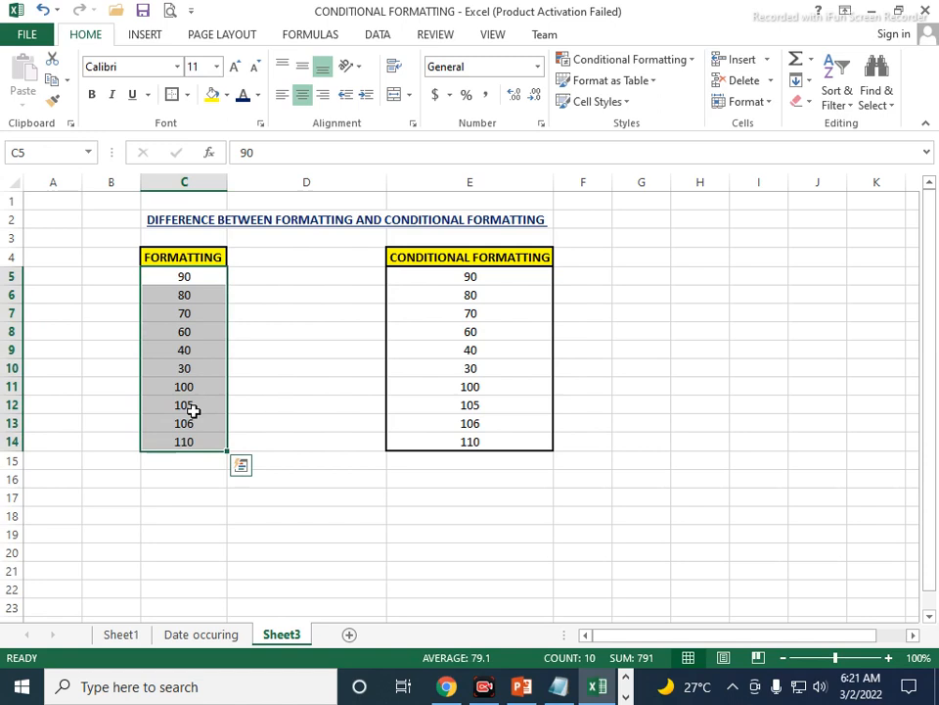
left_click(236, 68)
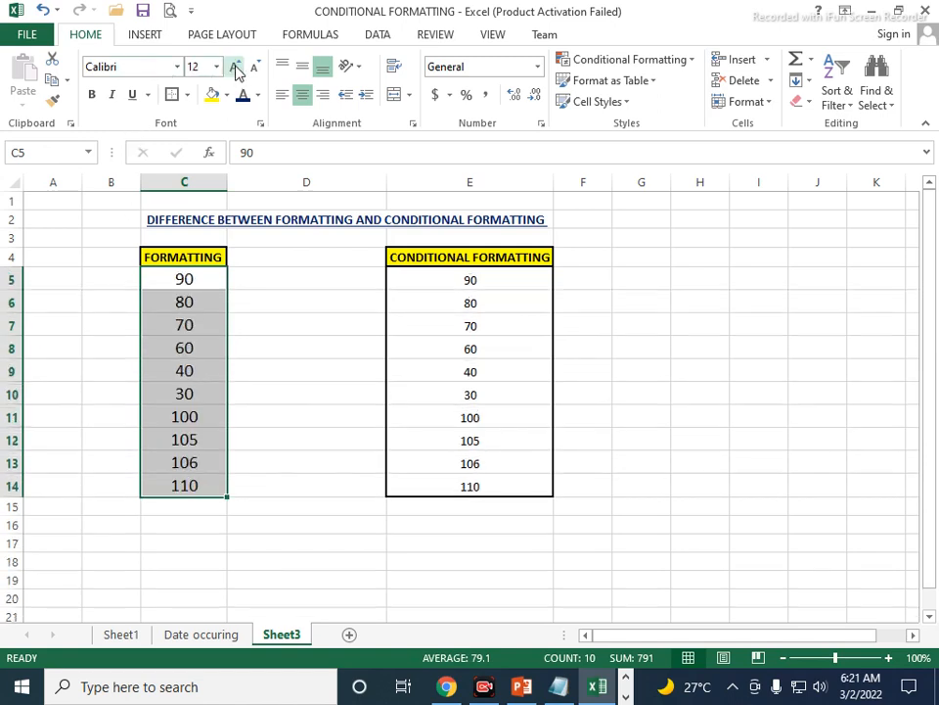
left_click(236, 67)
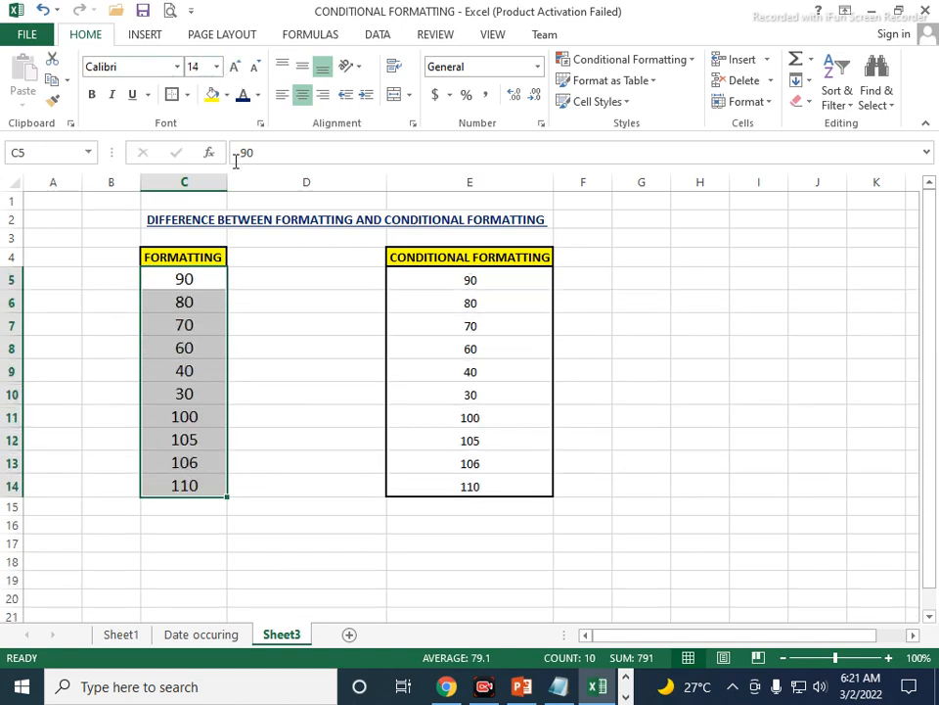
left_click(178, 70)
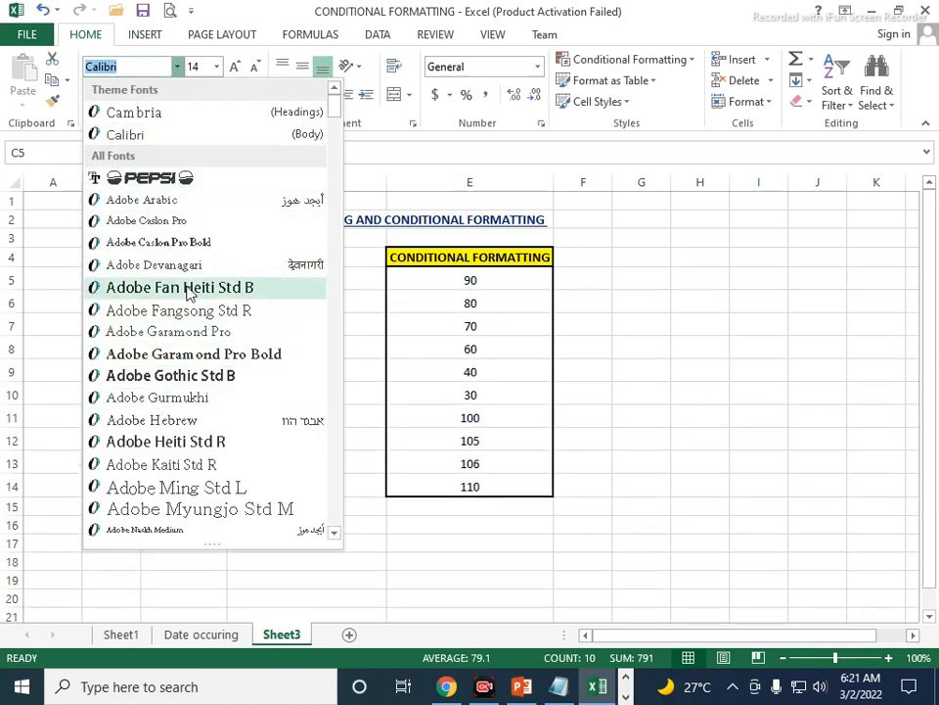
left_click(189, 289)
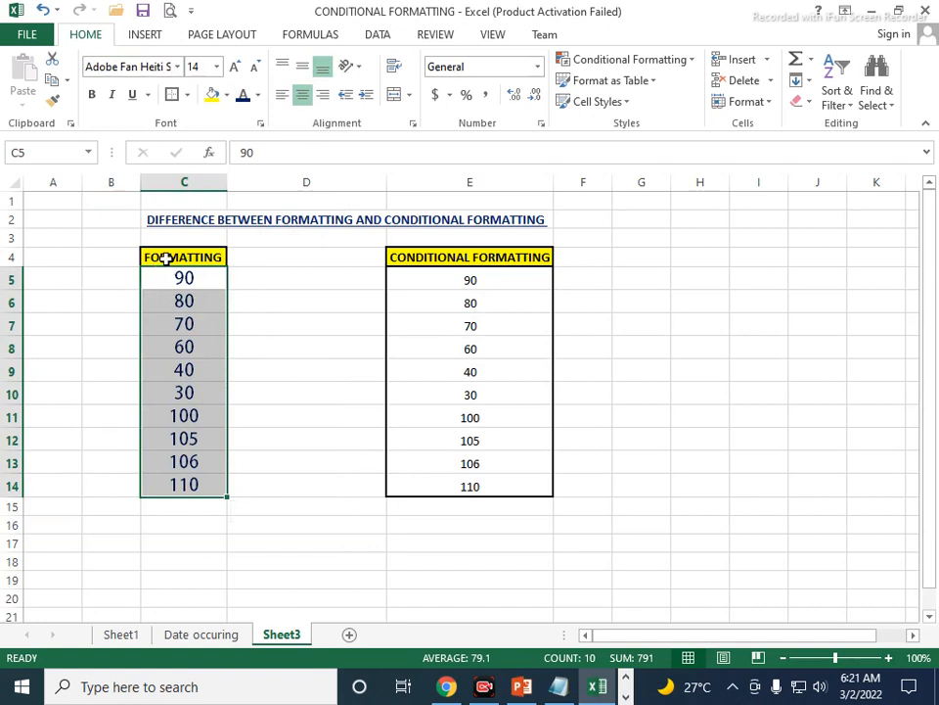
left_click_drag(175, 279, 172, 380)
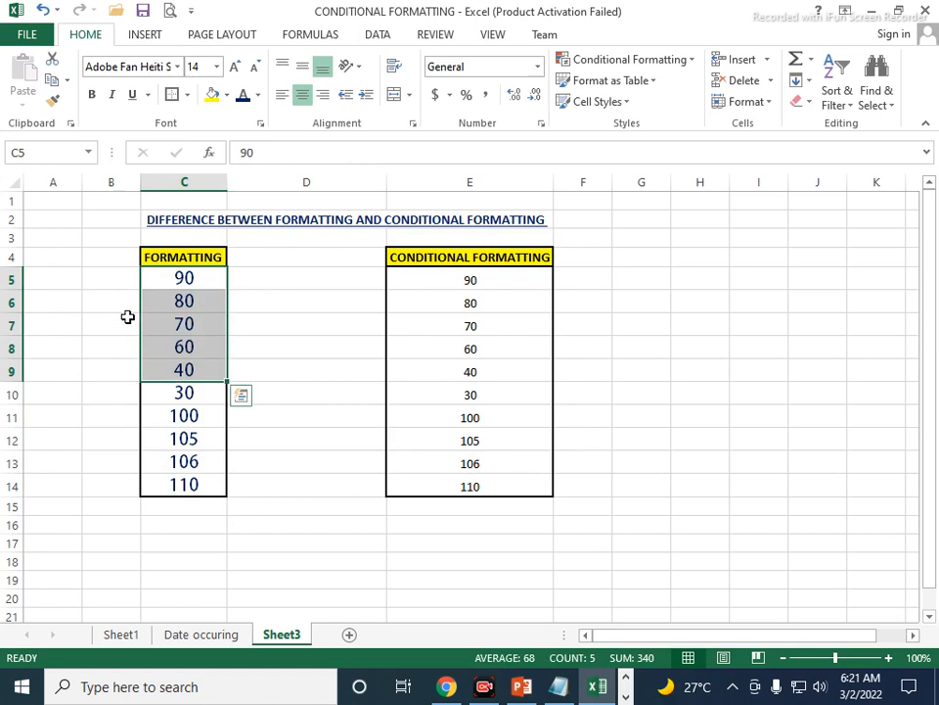
left_click_drag(159, 276, 168, 417)
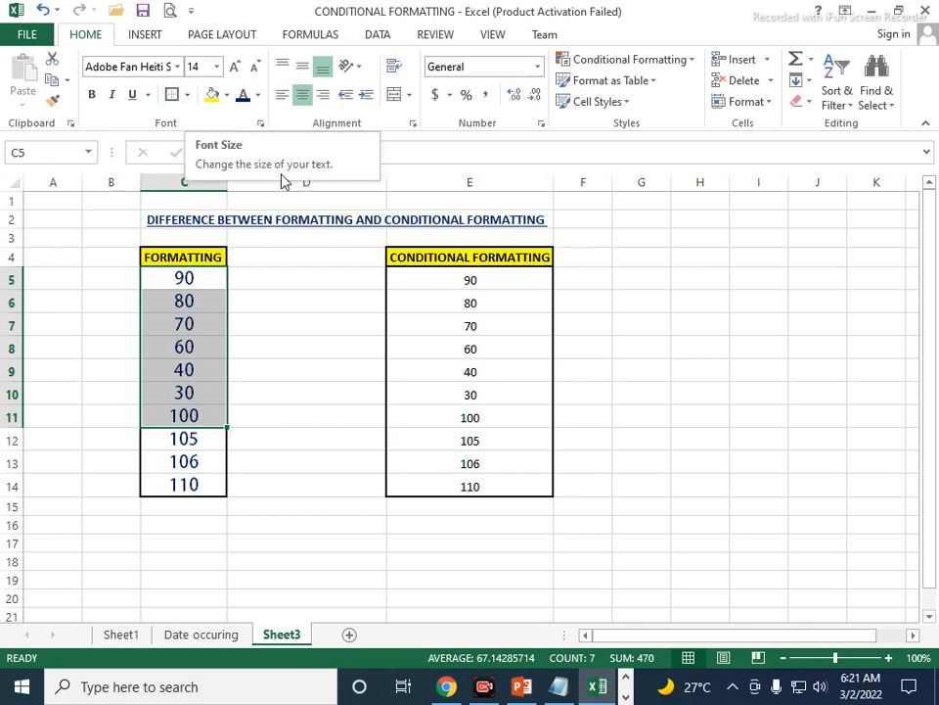
left_click(654, 388)
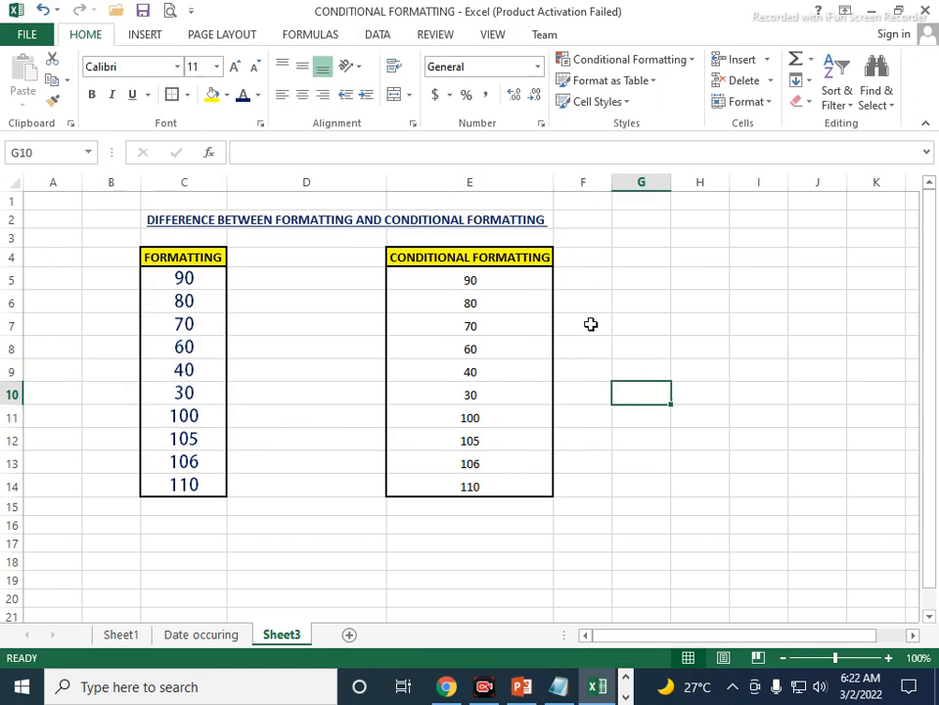
Start a Greater Than highlight rule for the CONDITIONAL FORMATTING values in E5:E14 with a threshold of 100.
left_click_drag(480, 278, 472, 497)
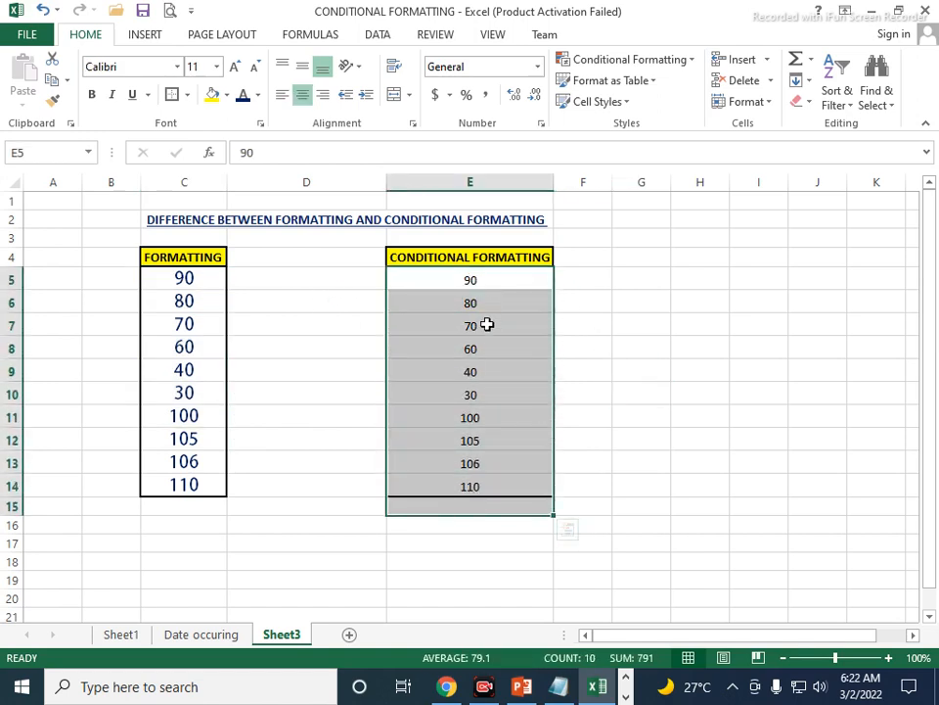
left_click(479, 377)
left_click_drag(489, 284, 482, 487)
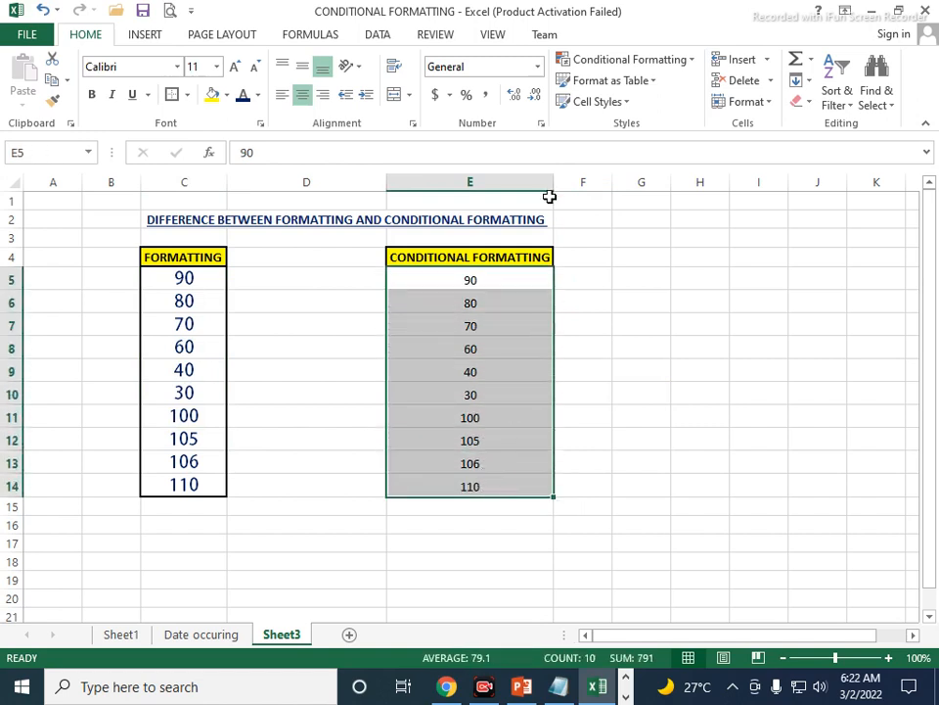
left_click(689, 61)
mouse_move(624, 89)
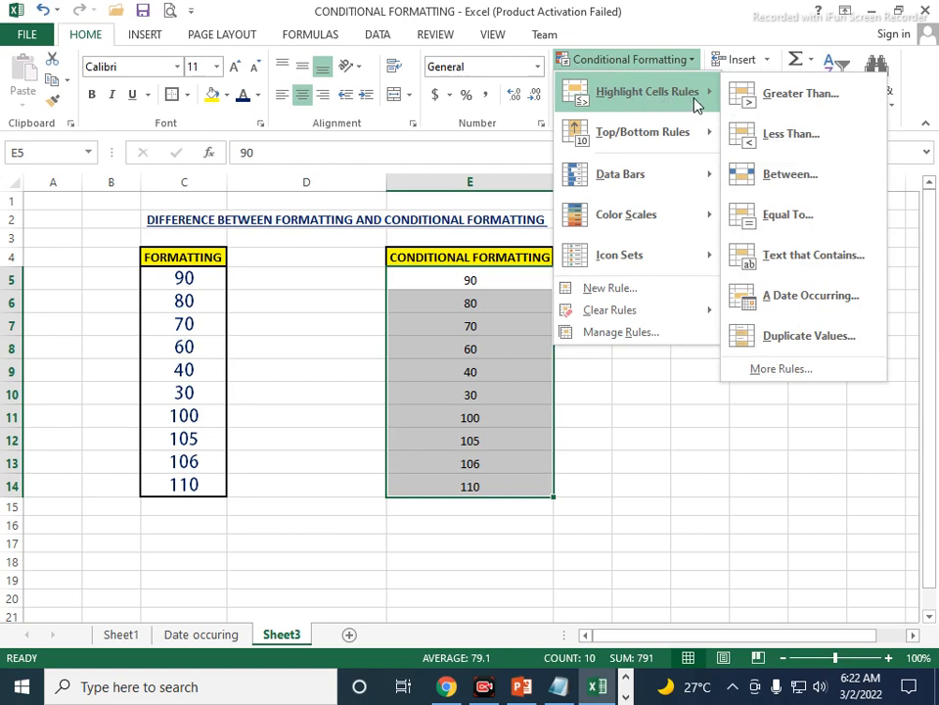
left_click(764, 98)
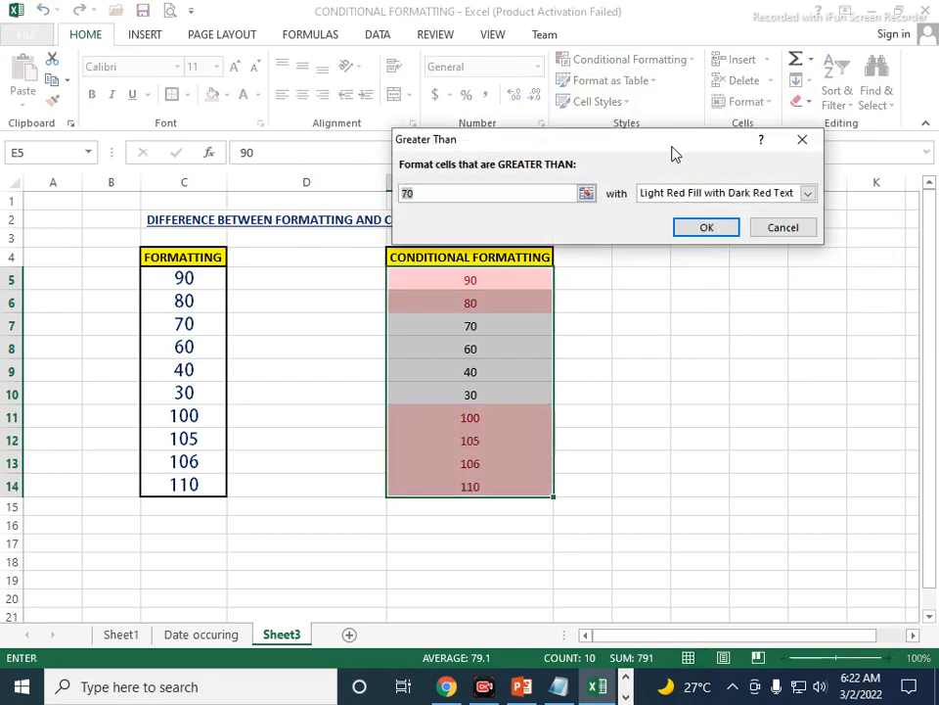
left_click_drag(547, 143, 701, 166)
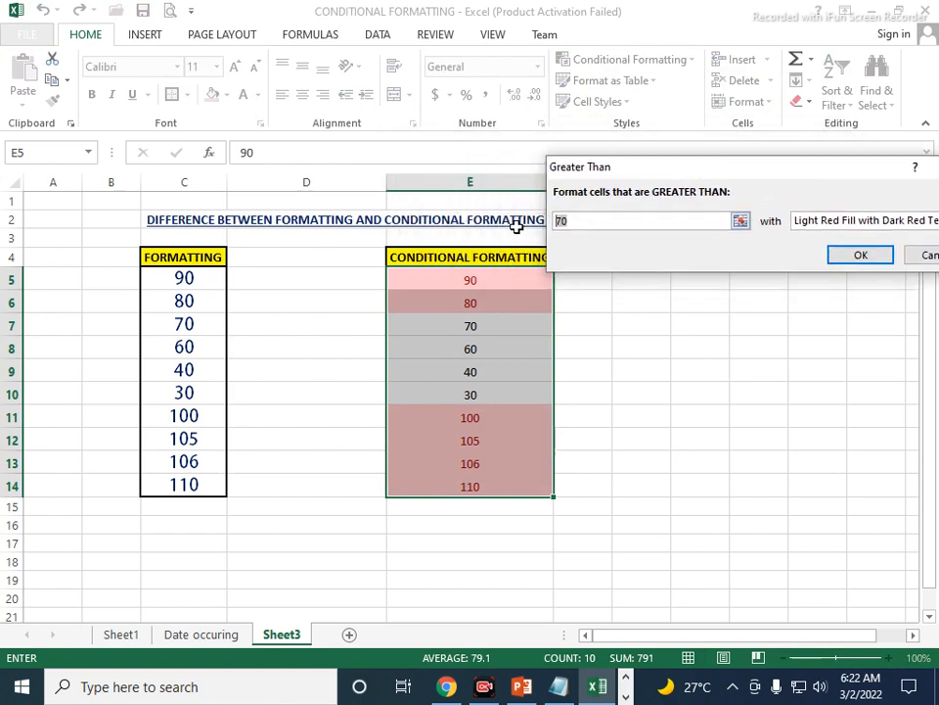
key("BackSpace")
left_click_drag(621, 175, 618, 167)
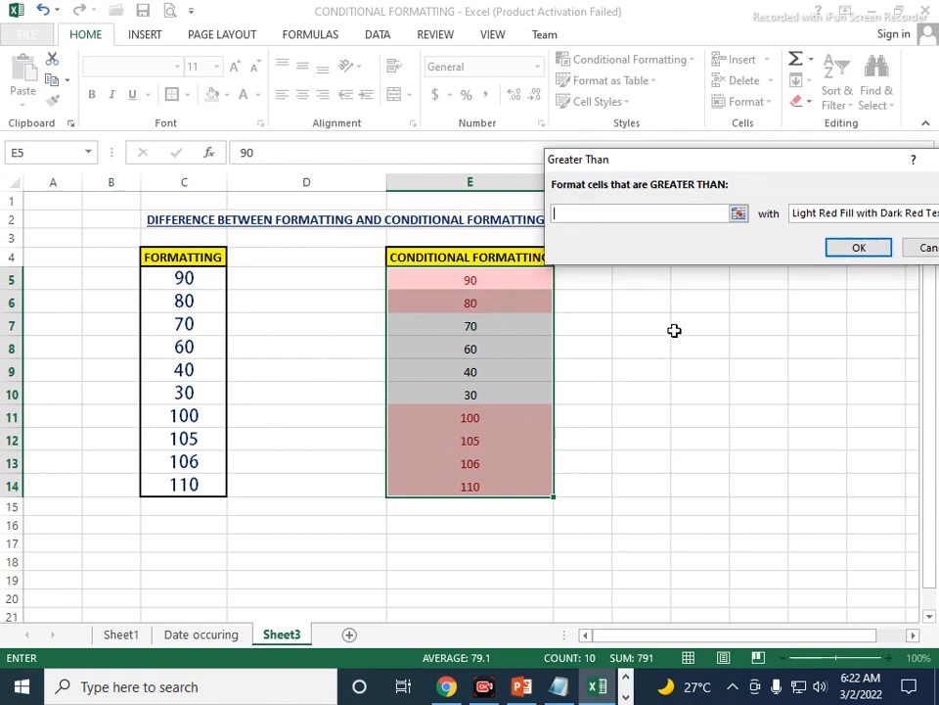
type("100")
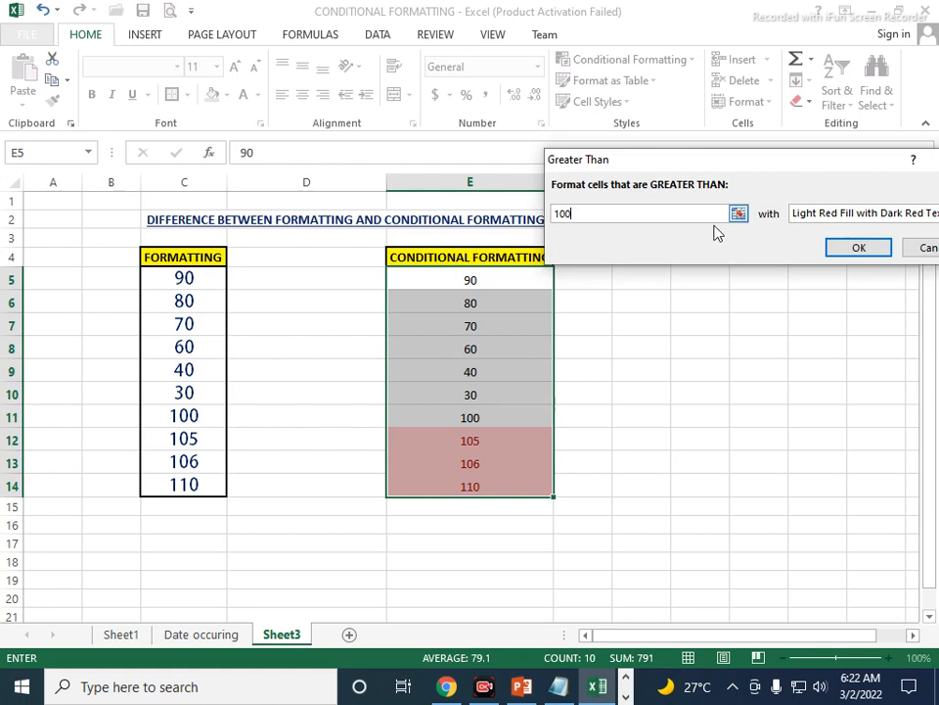
Try the Yellow Fill with Dark Yellow Text and Green Fill with Dark Green Text presets for the rule.
left_click_drag(749, 164, 657, 103)
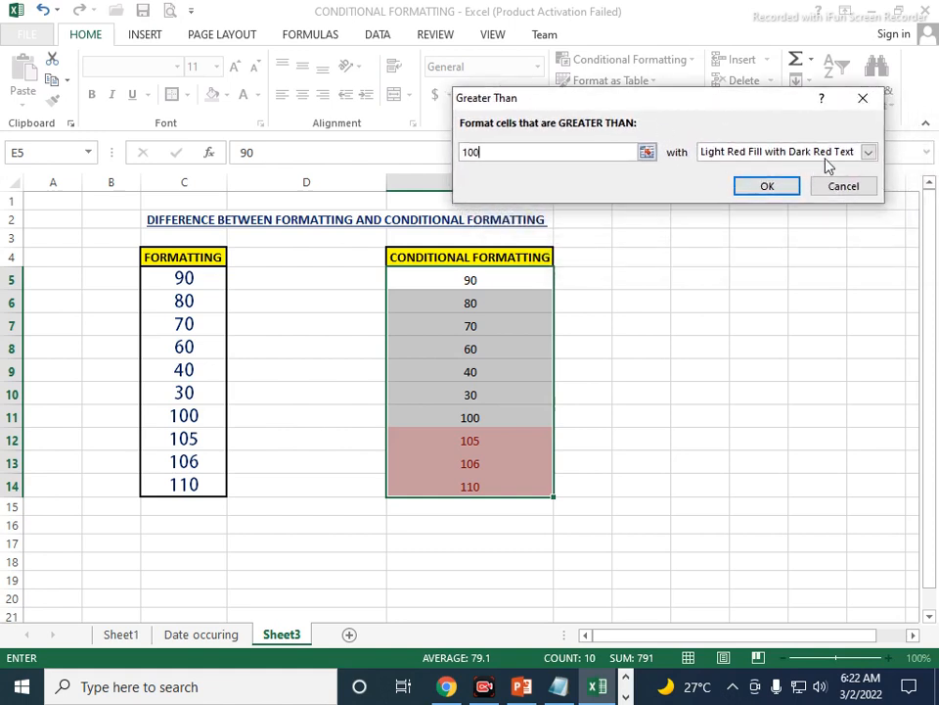
left_click(869, 154)
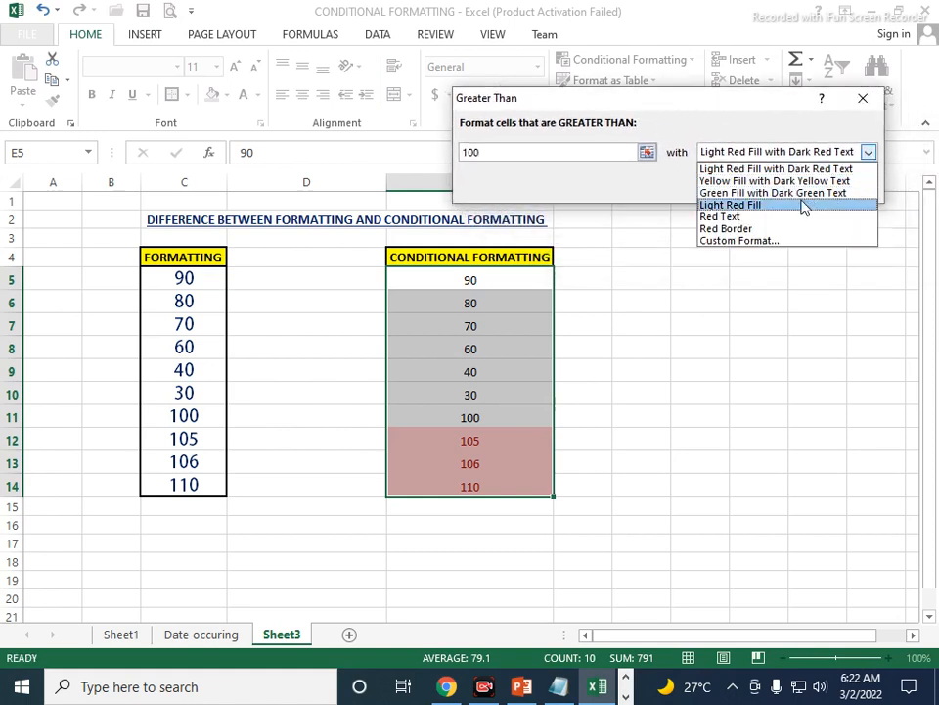
left_click(767, 182)
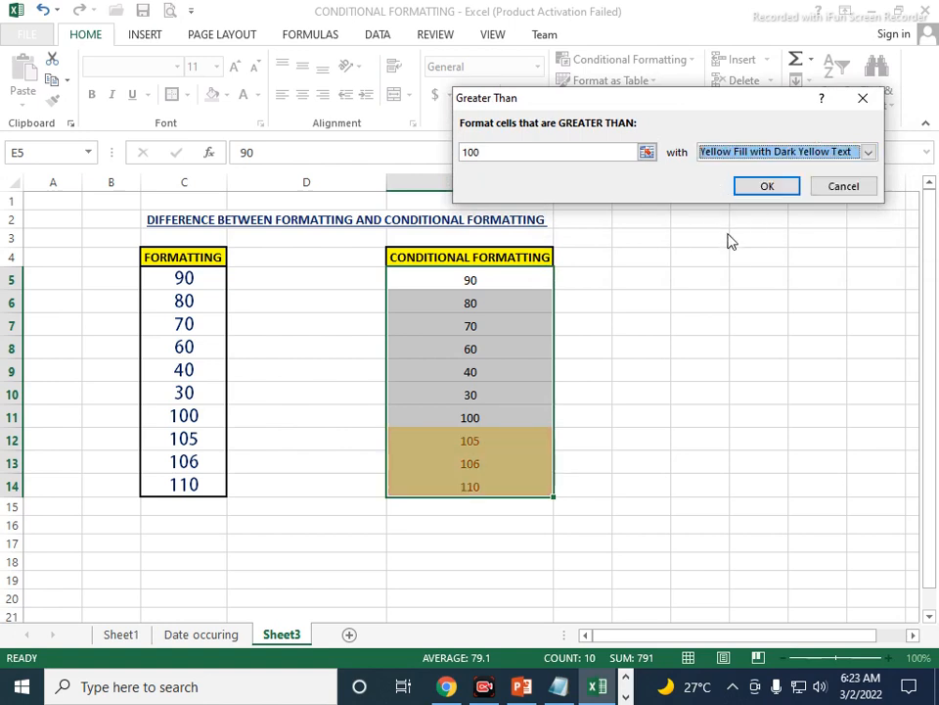
left_click(868, 152)
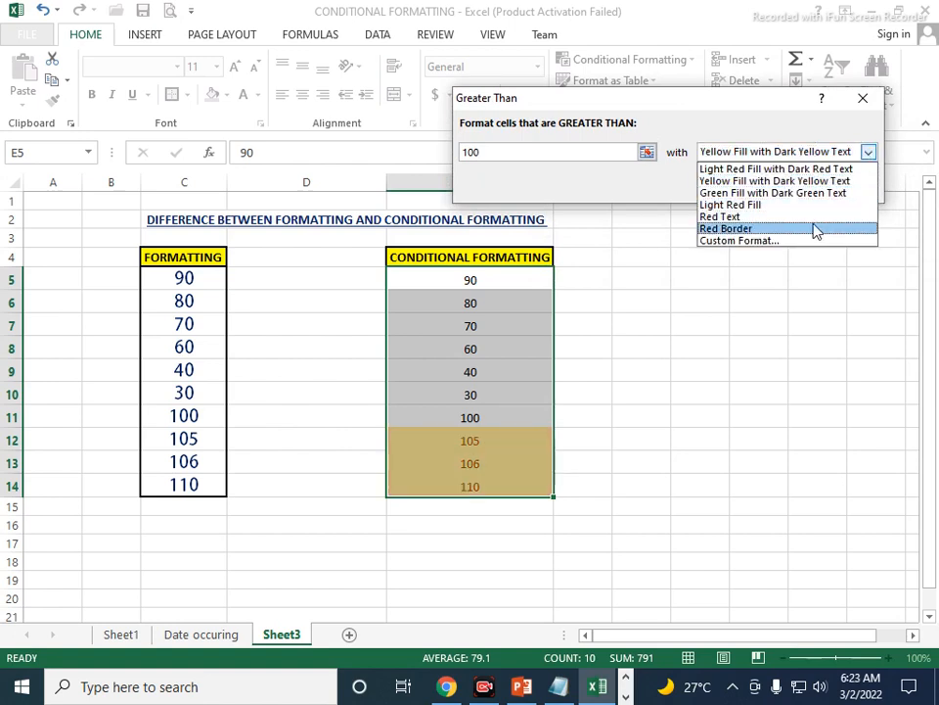
left_click(795, 193)
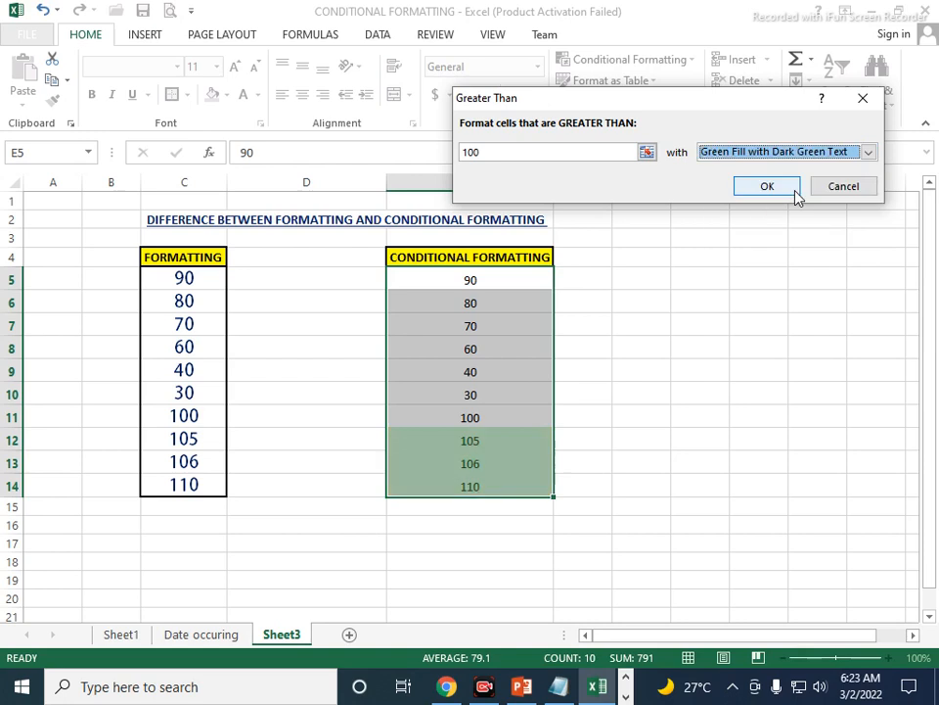
Begin a custom format for the rule with a two-color gradient fill from blue to very light gray.
left_click(867, 154)
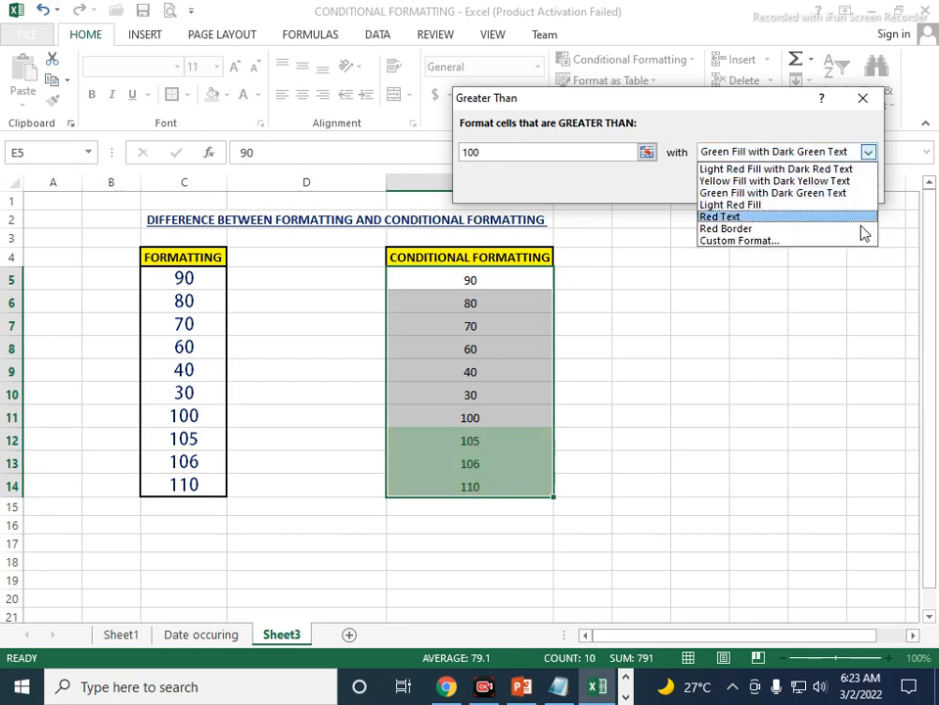
left_click(729, 241)
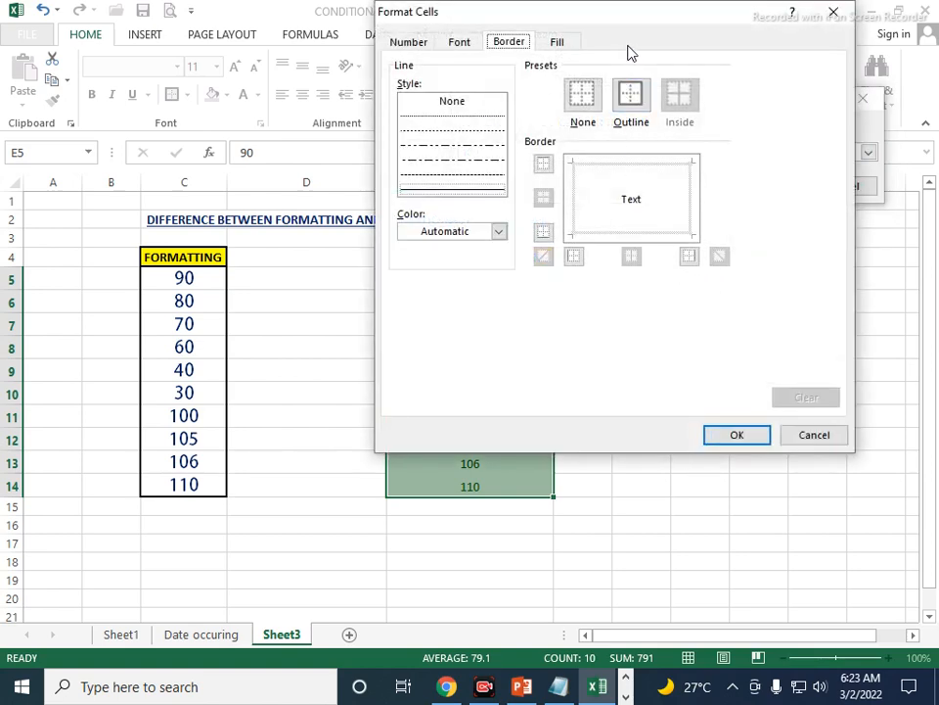
left_click(551, 45)
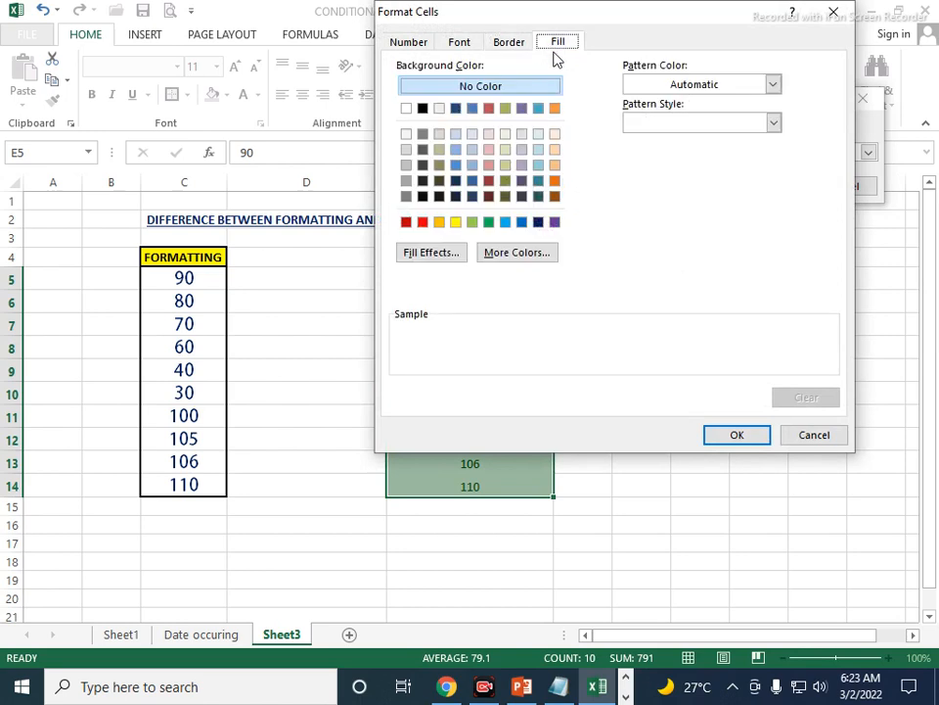
left_click(538, 222)
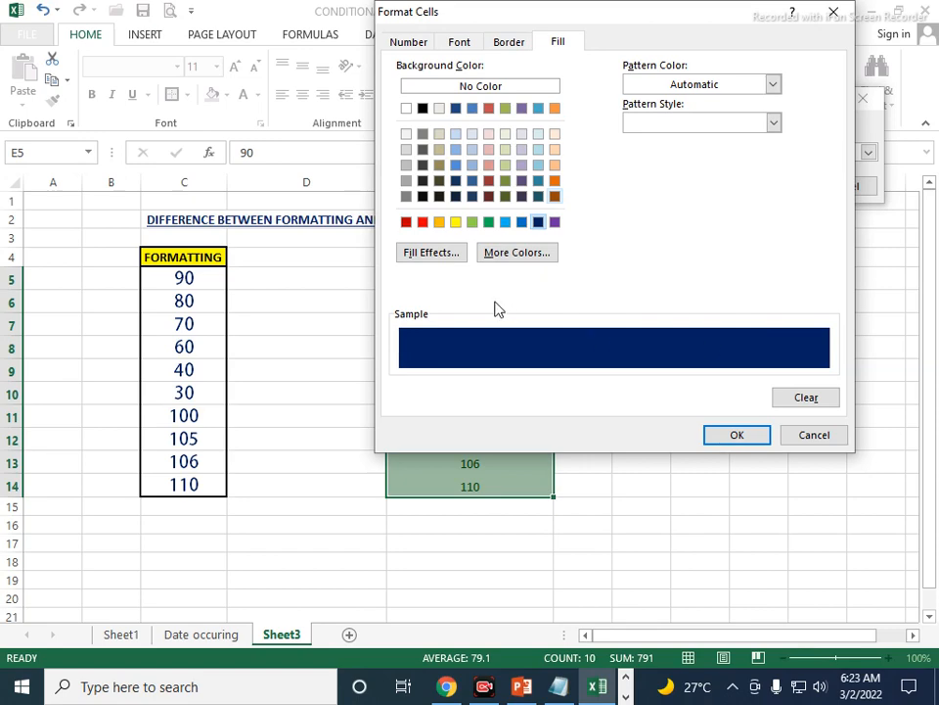
left_click(427, 258)
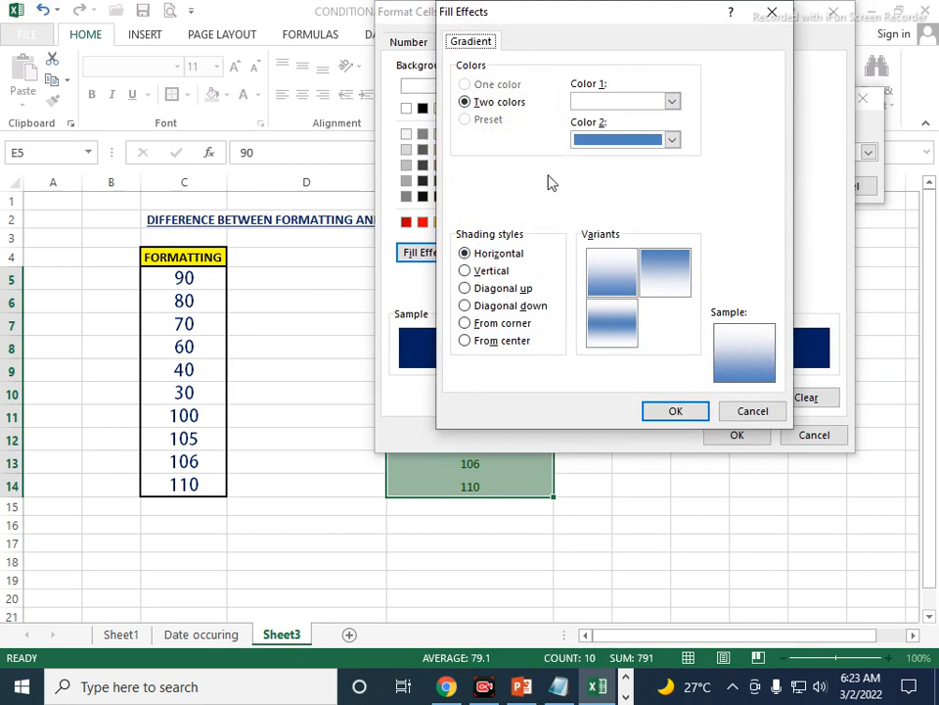
left_click(672, 102)
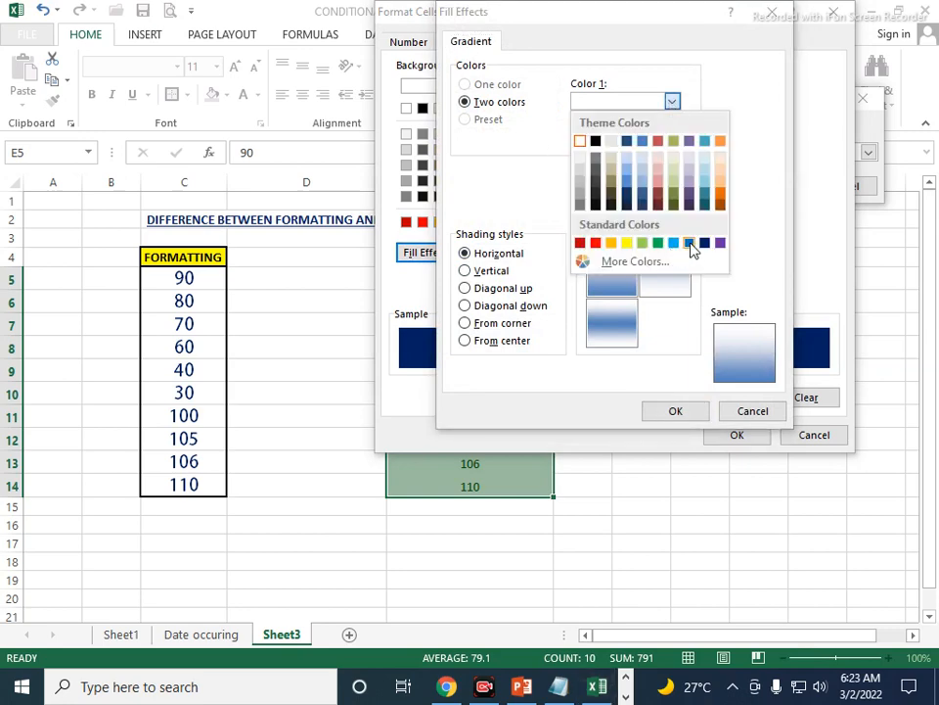
left_click(689, 243)
left_click(672, 140)
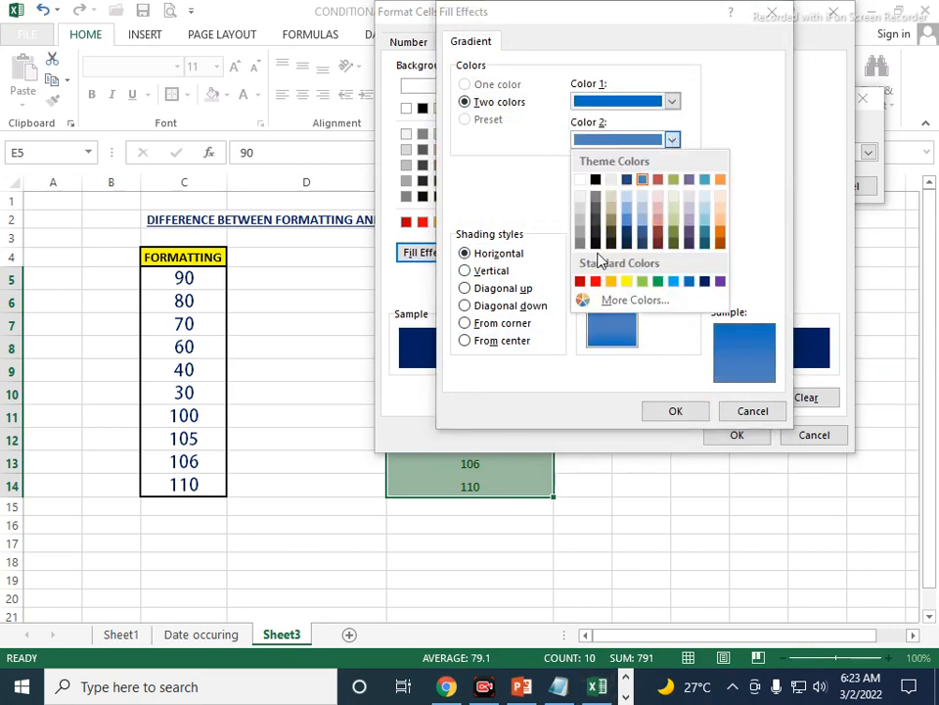
left_click(578, 197)
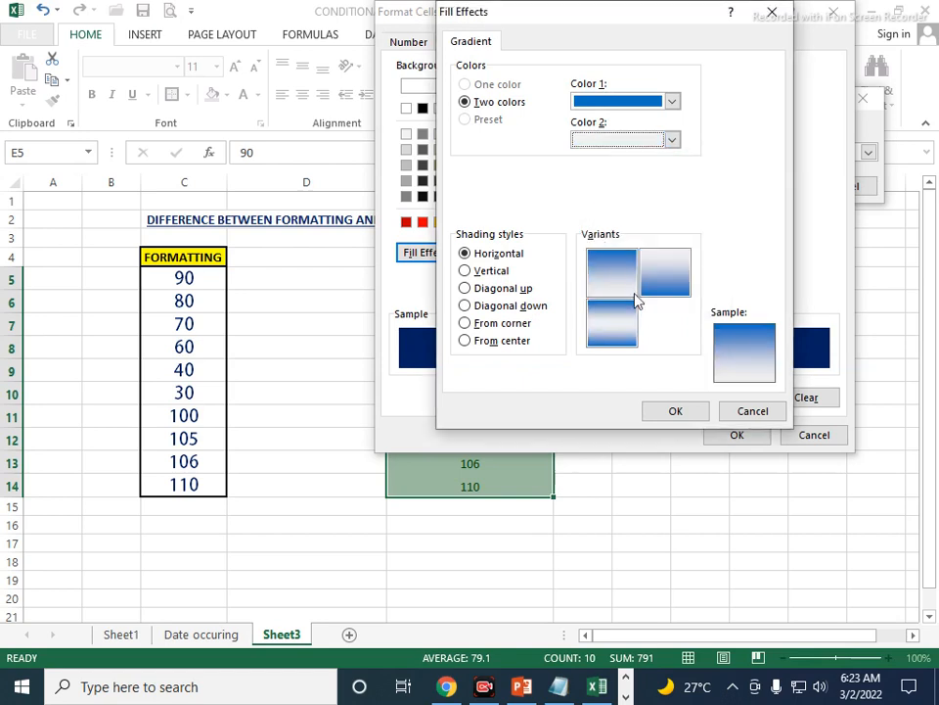
Set the gradient's shading style to From corner and accept the fill effect.
left_click(466, 289)
left_click(469, 305)
left_click(487, 325)
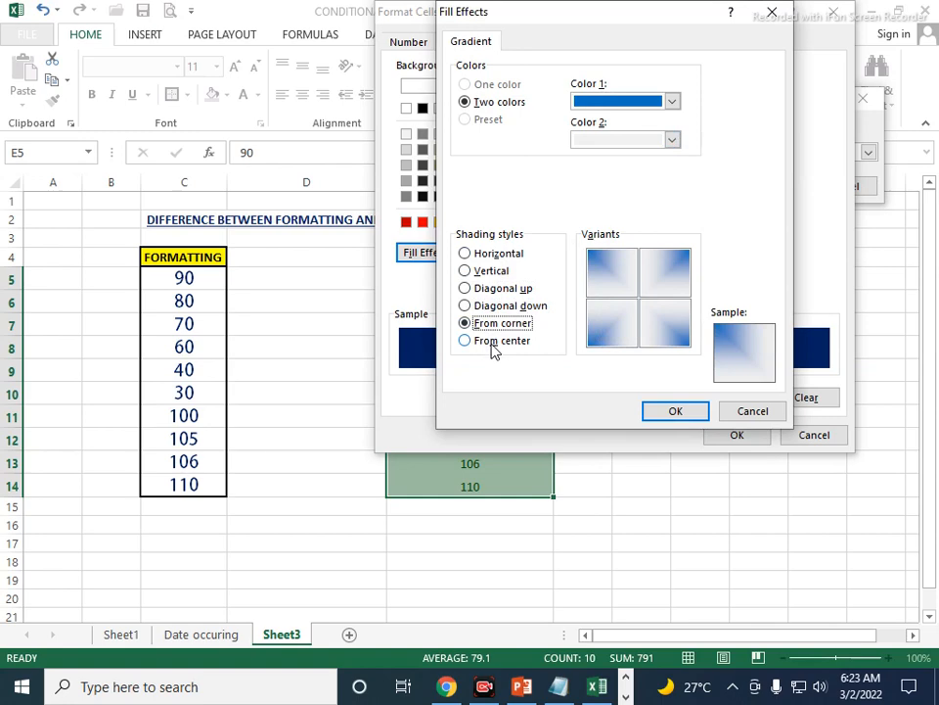
left_click(677, 412)
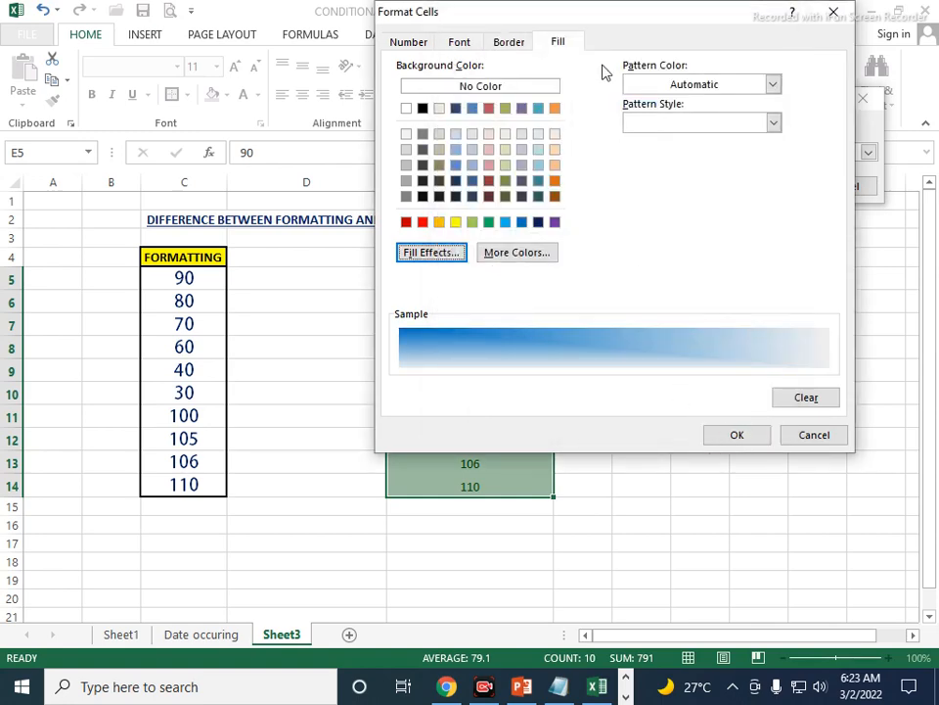
Choose a dashed line style in red for the custom format's border.
left_click_drag(590, 12, 636, 79)
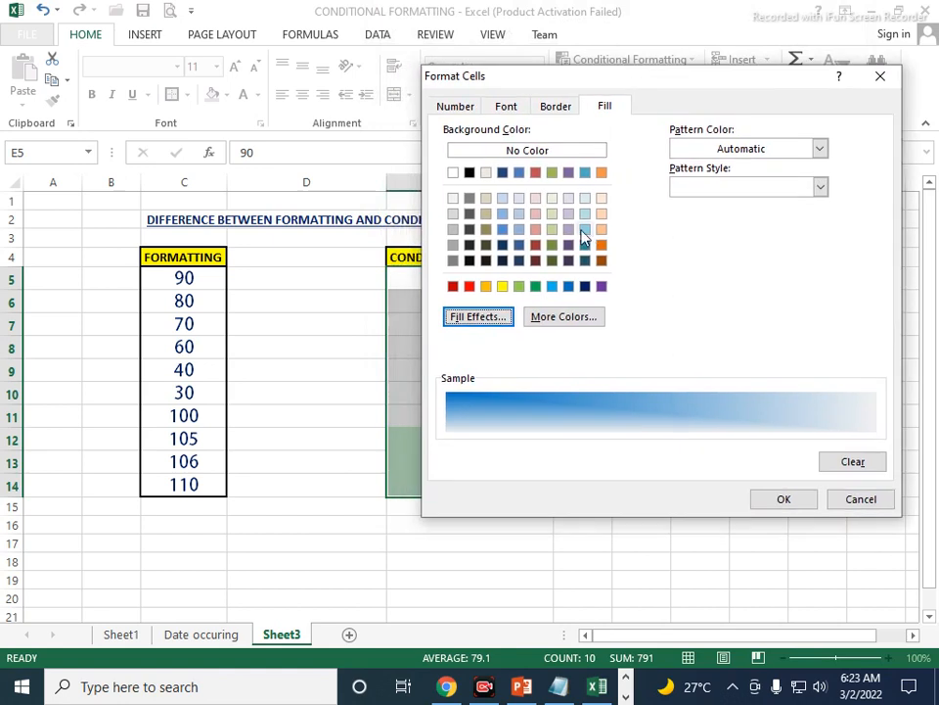
left_click(558, 108)
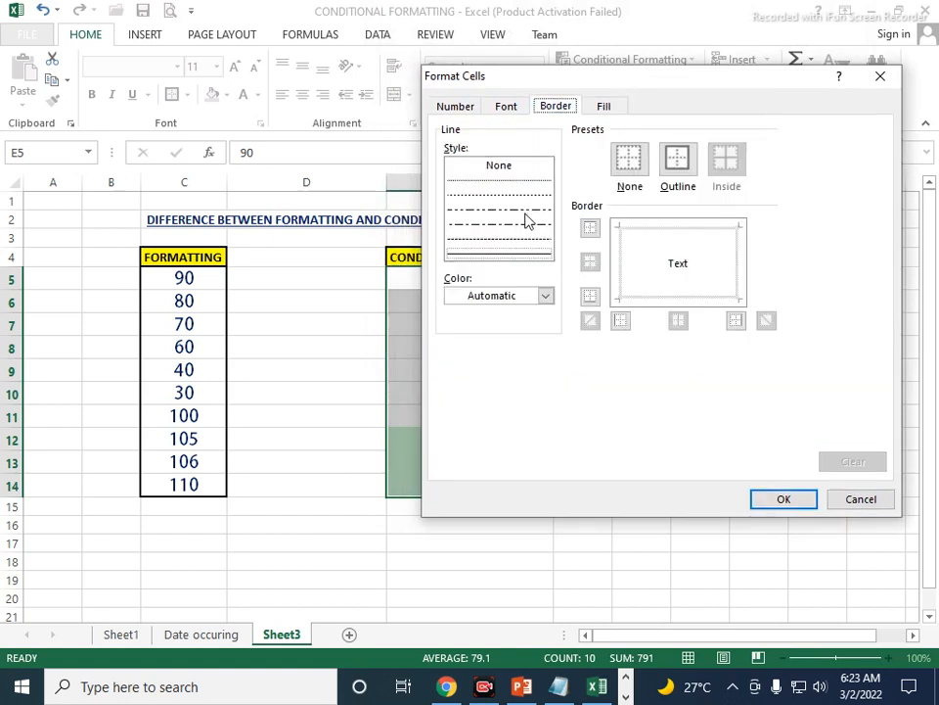
left_click(532, 250)
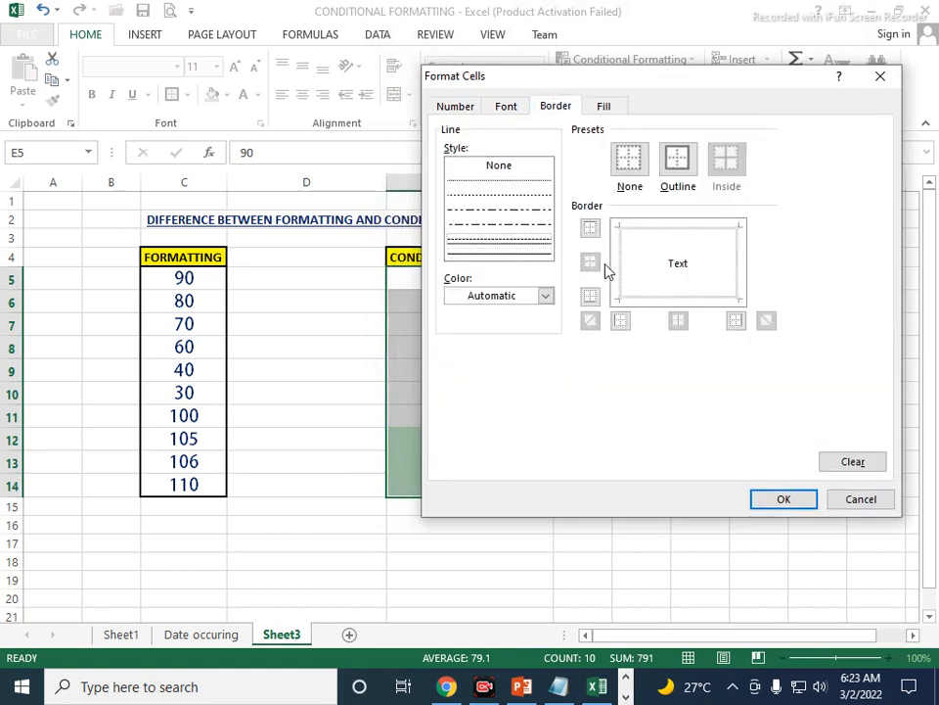
left_click(545, 296)
left_click(467, 457)
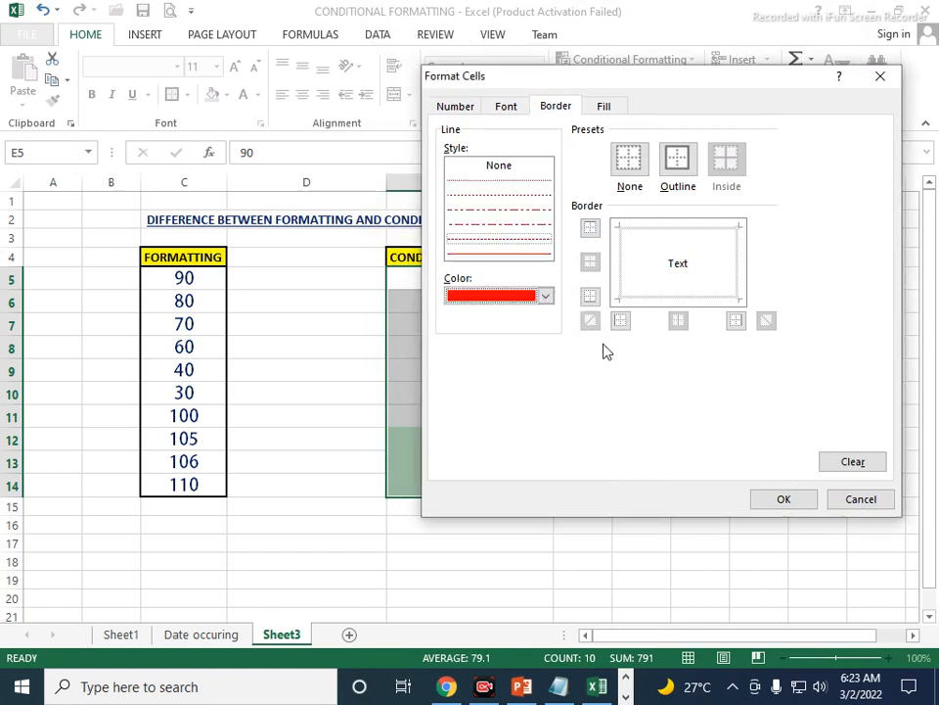
Add the red dashed border to all four cell sides and apply the Greater Than rule to E5:E14.
left_click(622, 284)
left_click(658, 233)
left_click(734, 272)
left_click(711, 297)
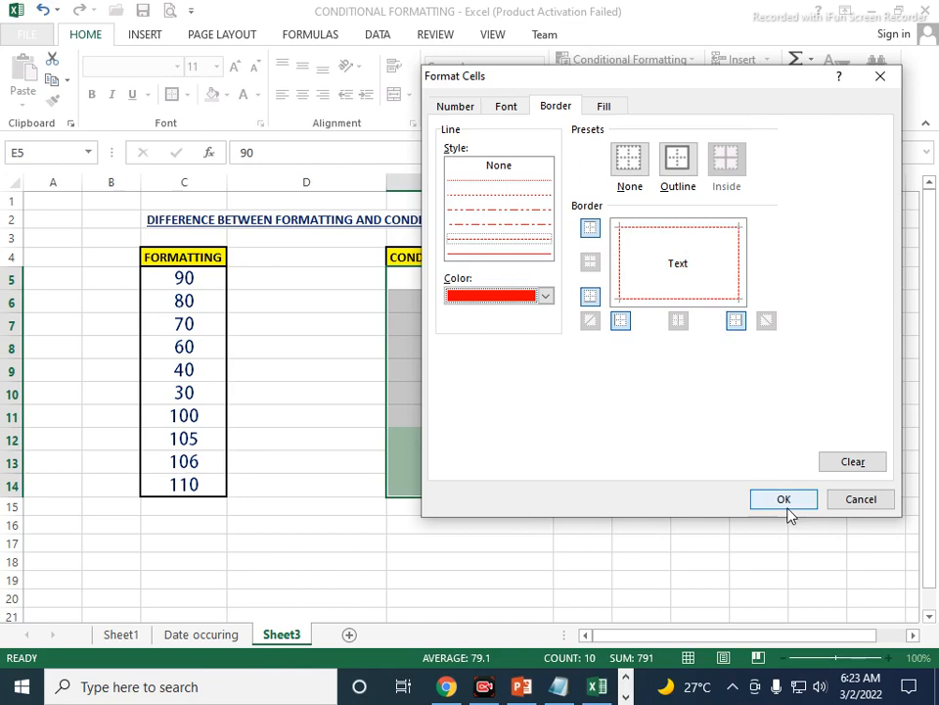
left_click(783, 499)
left_click(767, 186)
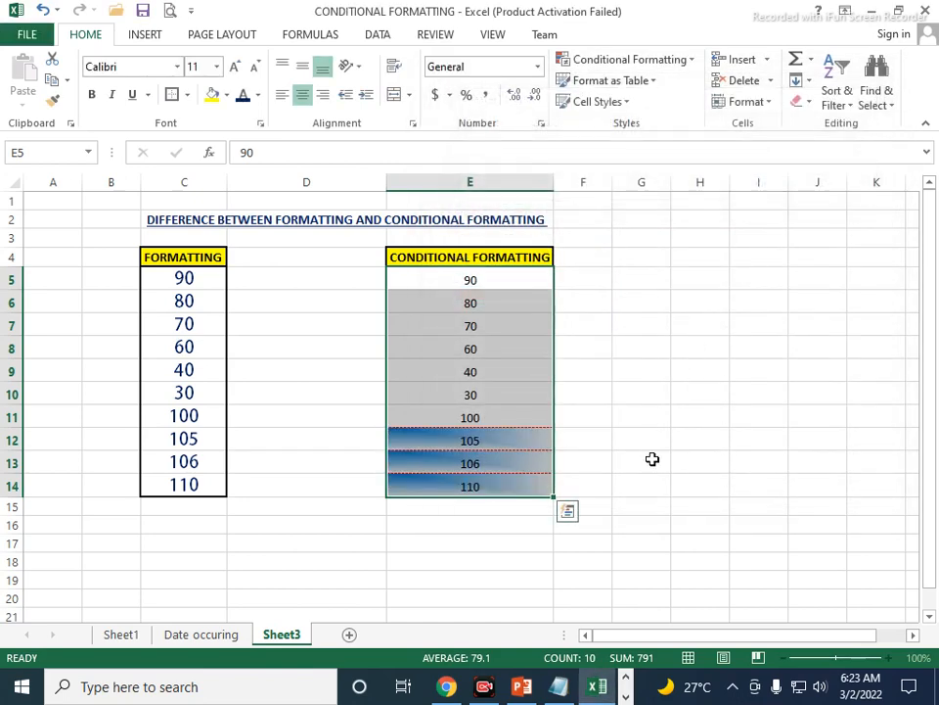
left_click(647, 464)
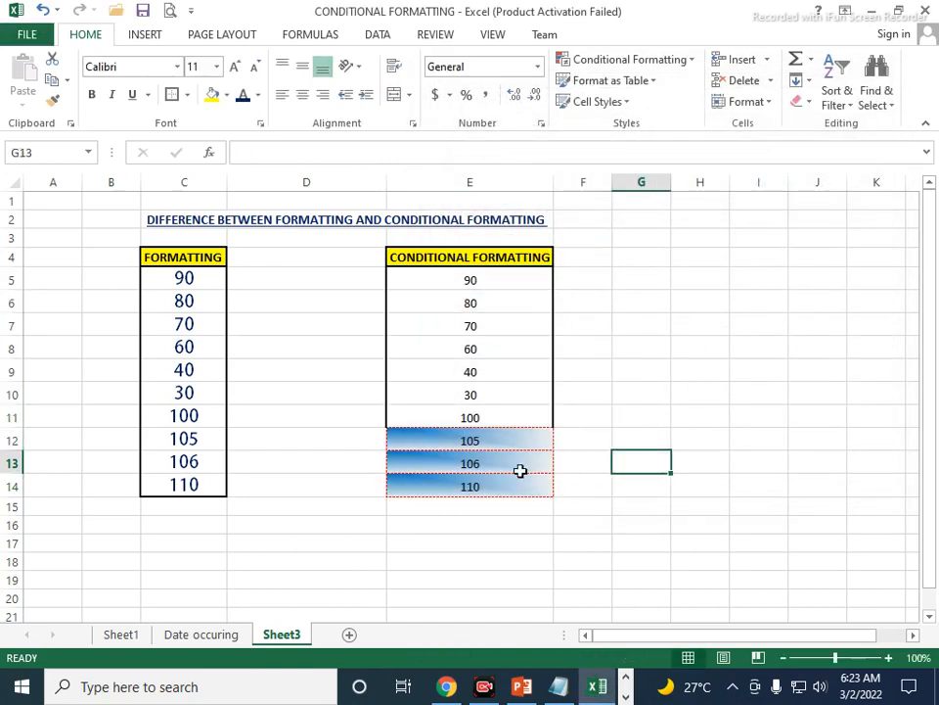
left_click(526, 537)
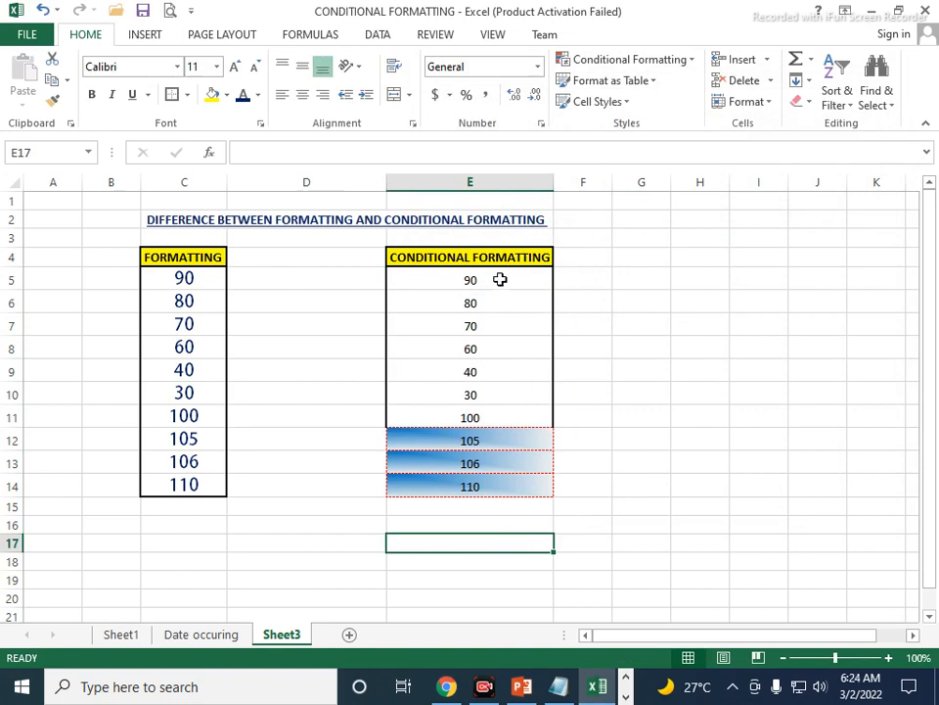
left_click_drag(500, 274, 511, 411)
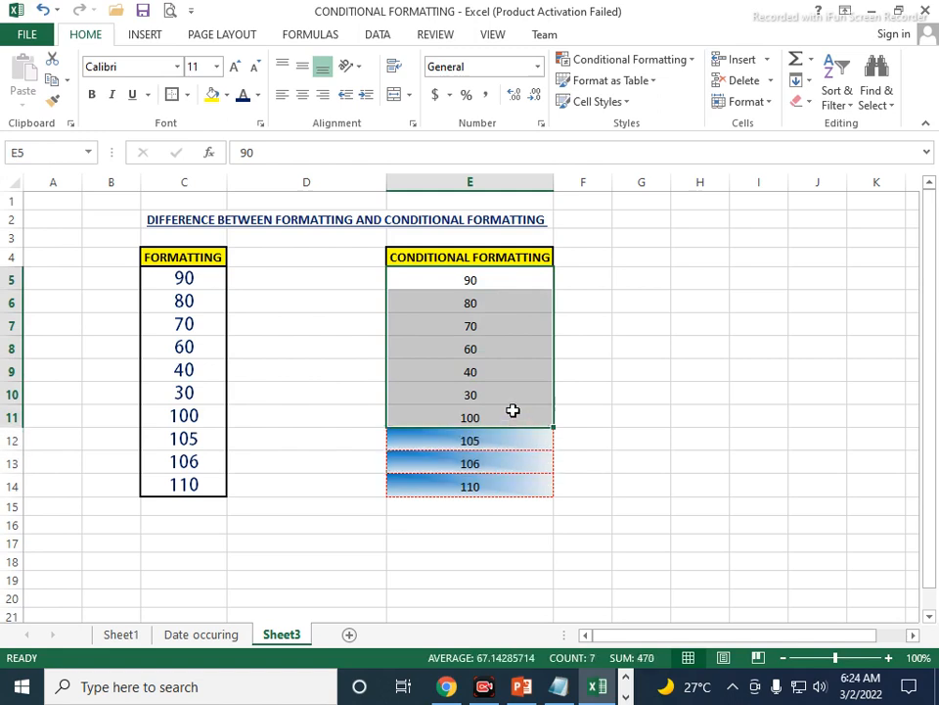
left_click_drag(508, 275, 485, 499)
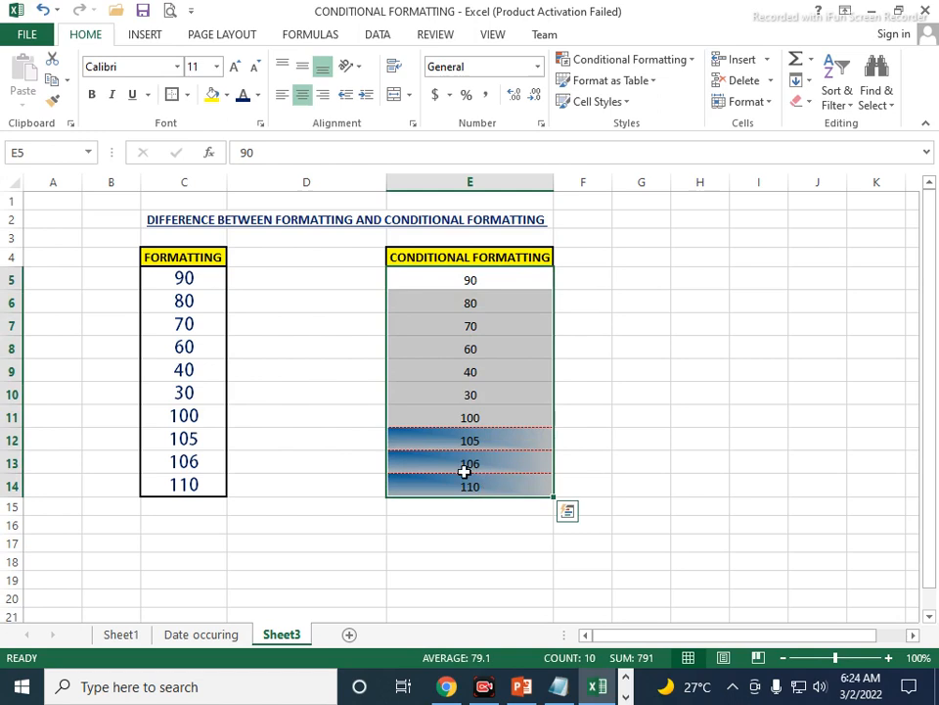
left_click(509, 565)
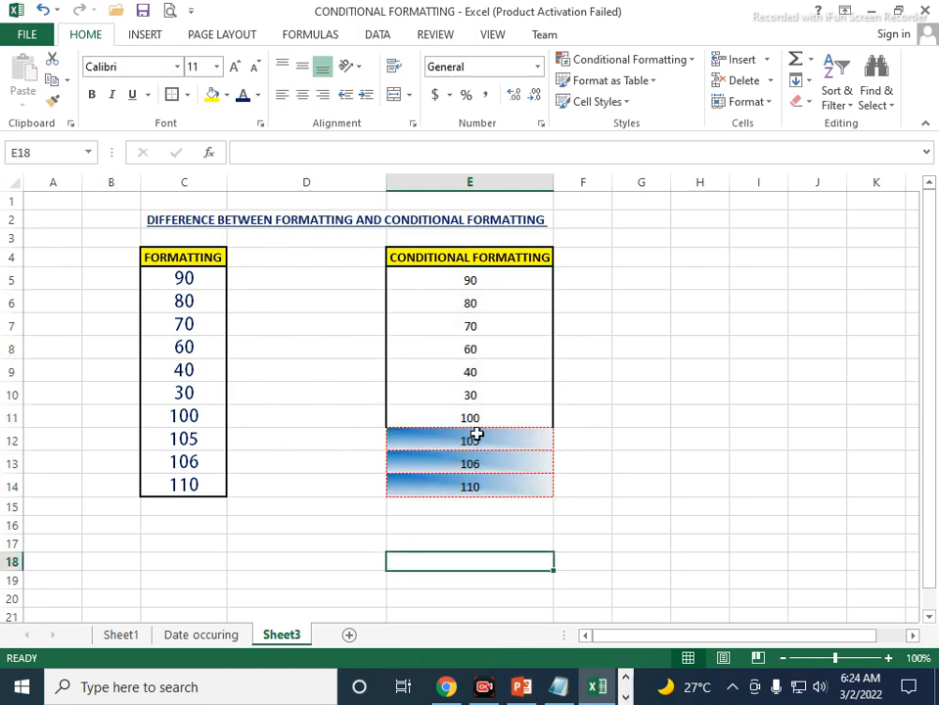
Clear the conditional formatting rules from the entire sheet.
left_click_drag(496, 279, 473, 489)
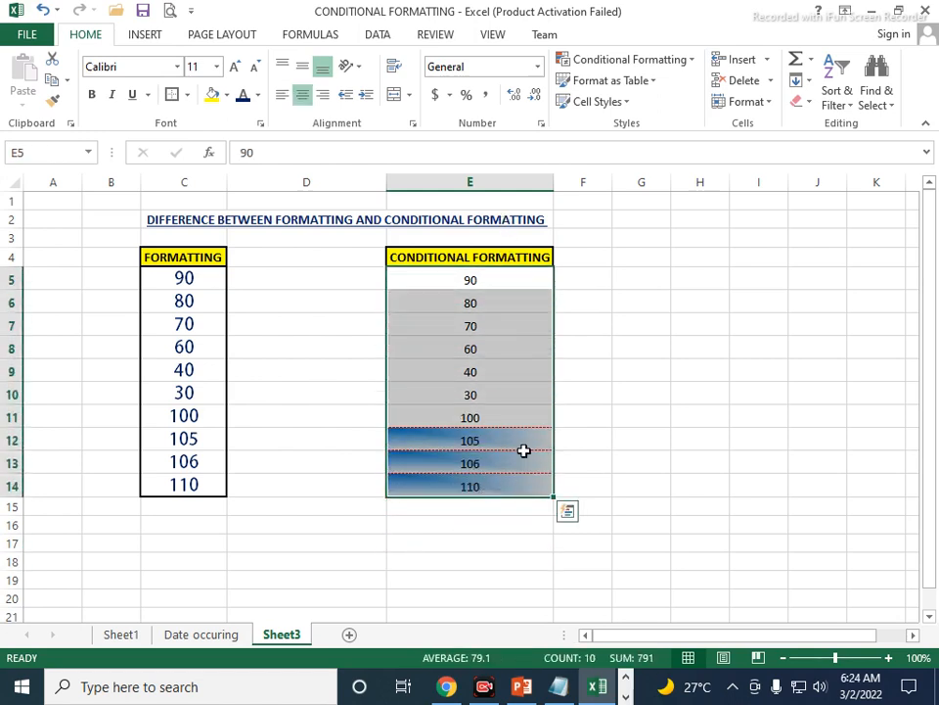
left_click(691, 60)
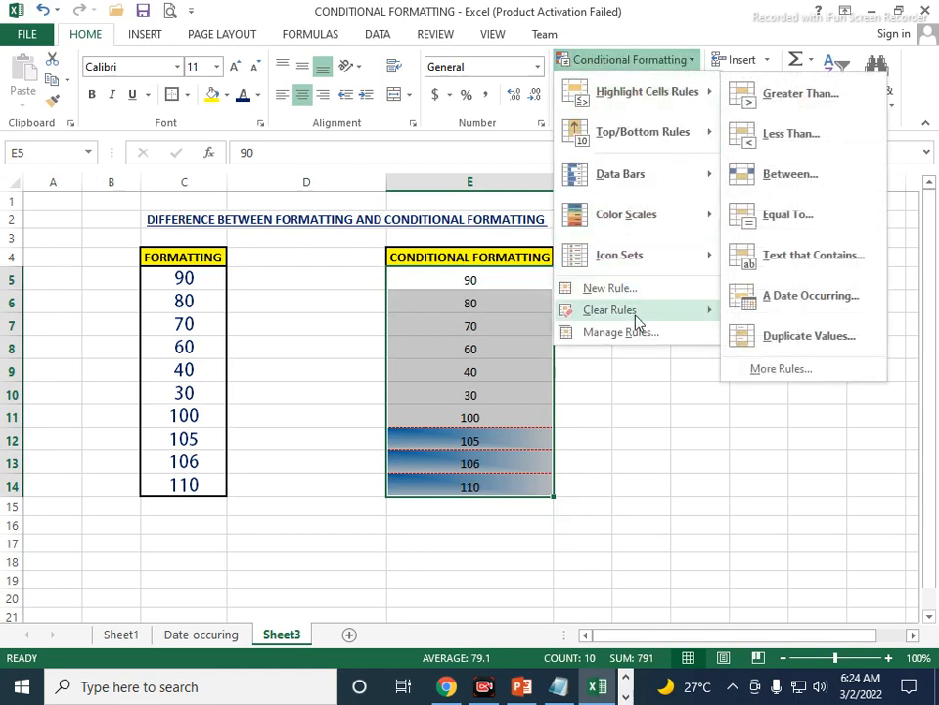
mouse_move(637, 326)
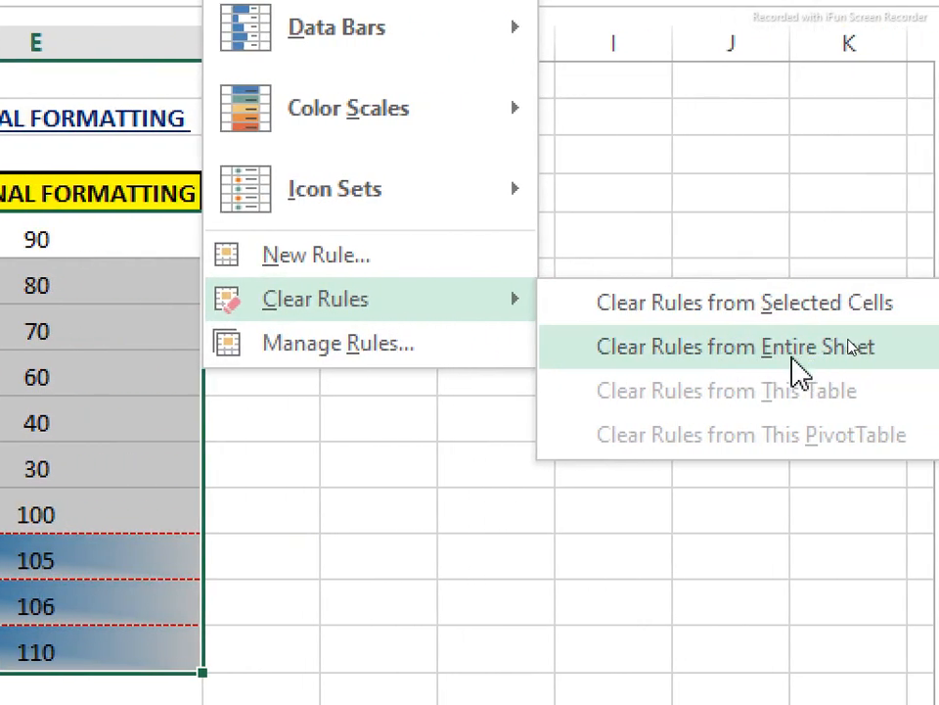
left_click(797, 354)
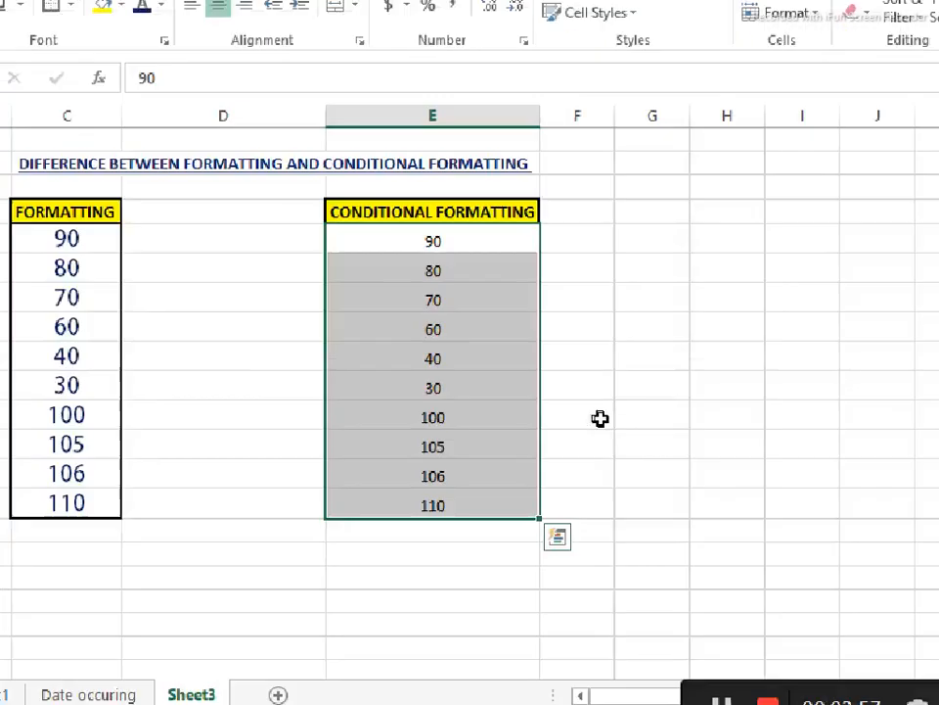
left_click(231, 693)
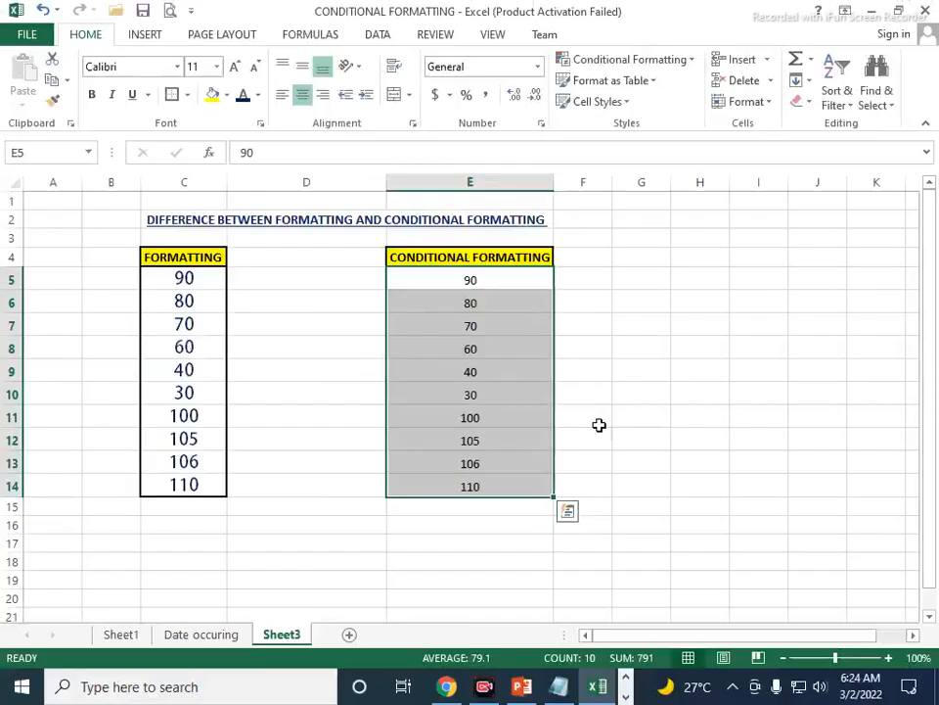
left_click(493, 556)
Start a Less Than highlight rule for E5:E14 with a threshold of 100.
left_click_drag(500, 284, 491, 485)
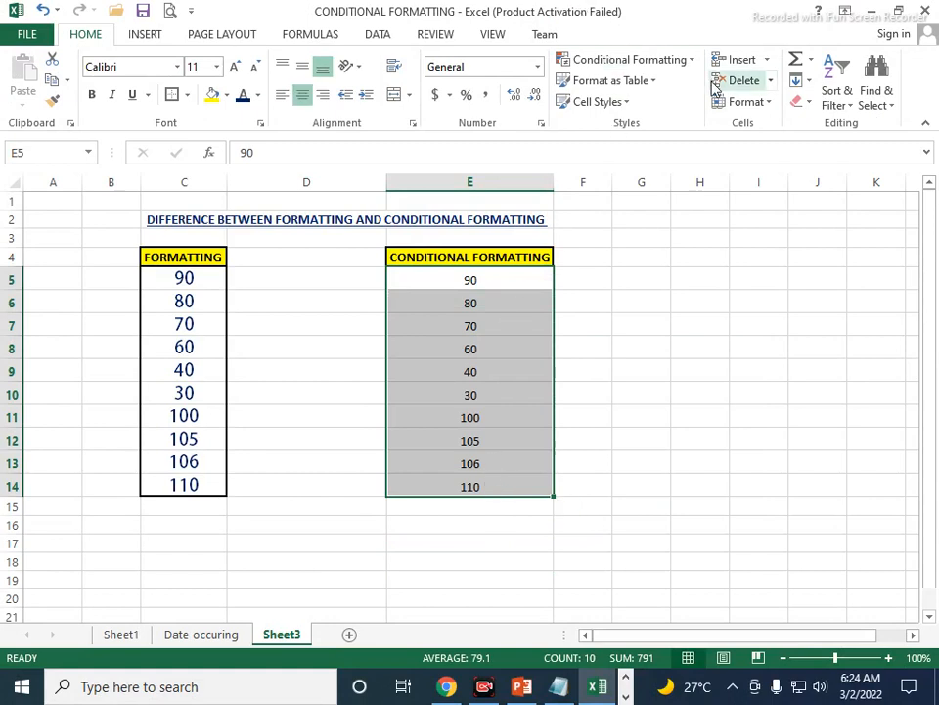
left_click(676, 60)
mouse_move(695, 93)
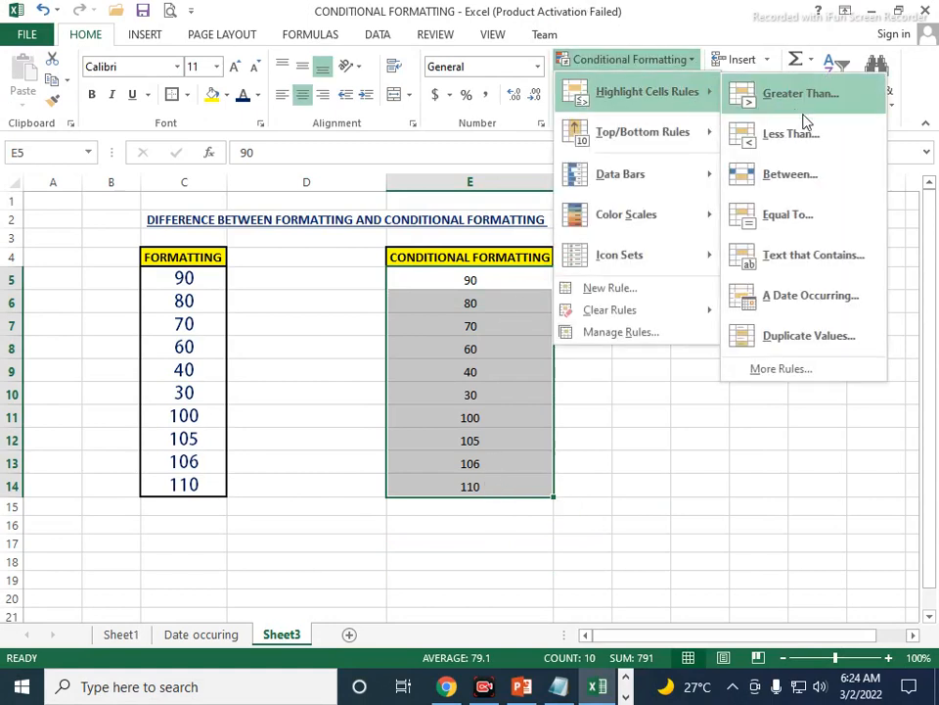
left_click(791, 134)
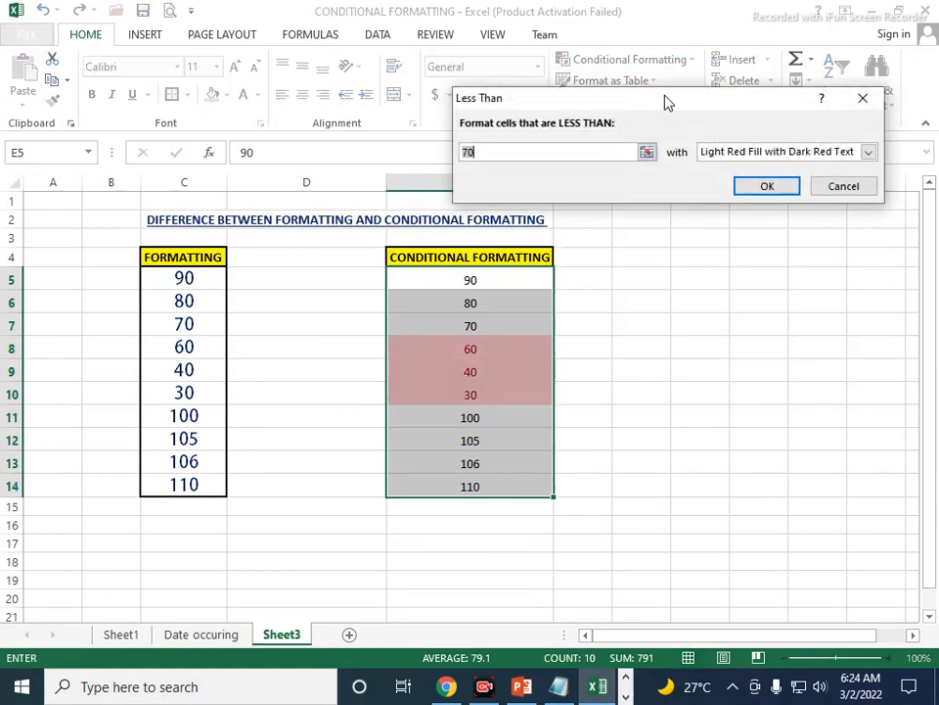
left_click_drag(665, 98, 732, 179)
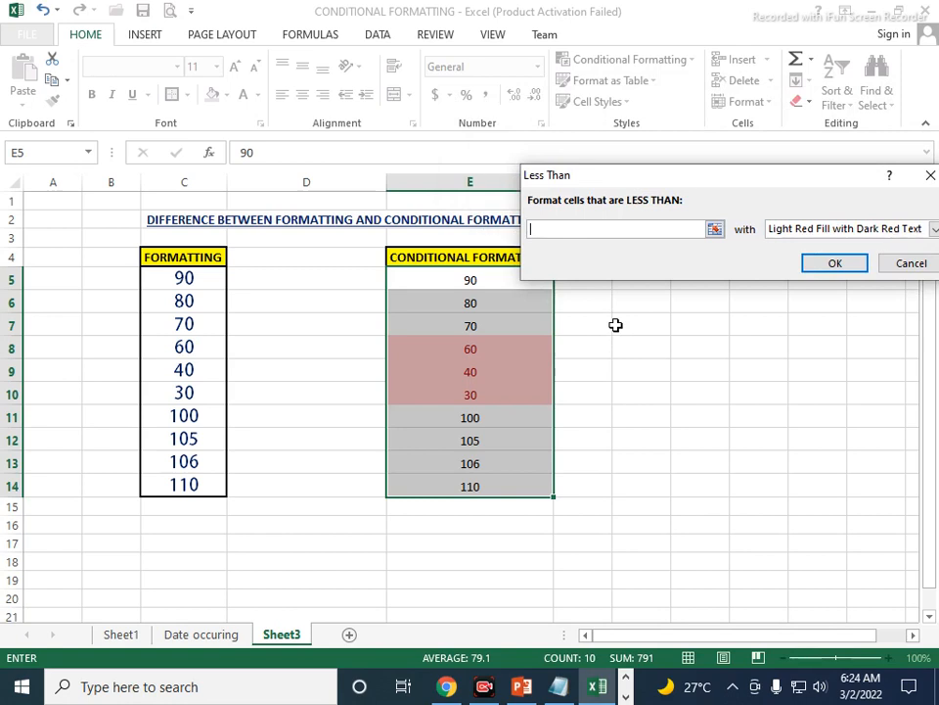
type("100")
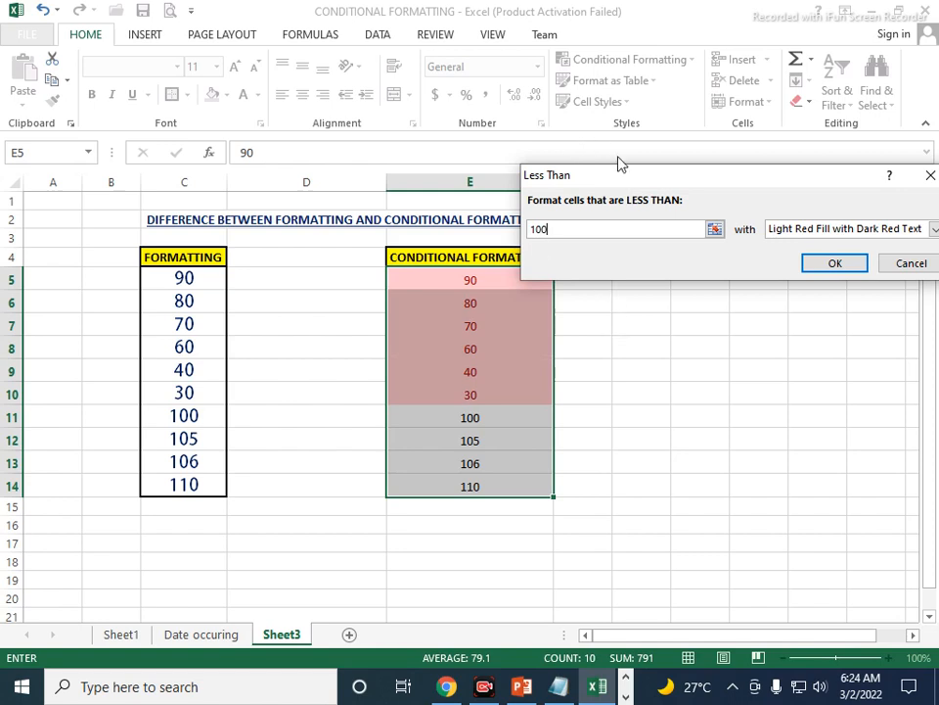
left_click_drag(638, 179, 554, 91)
Try the Red Text, Red Border and Green Fill with Dark Green Text presets for the Less Than rule.
left_click(852, 140)
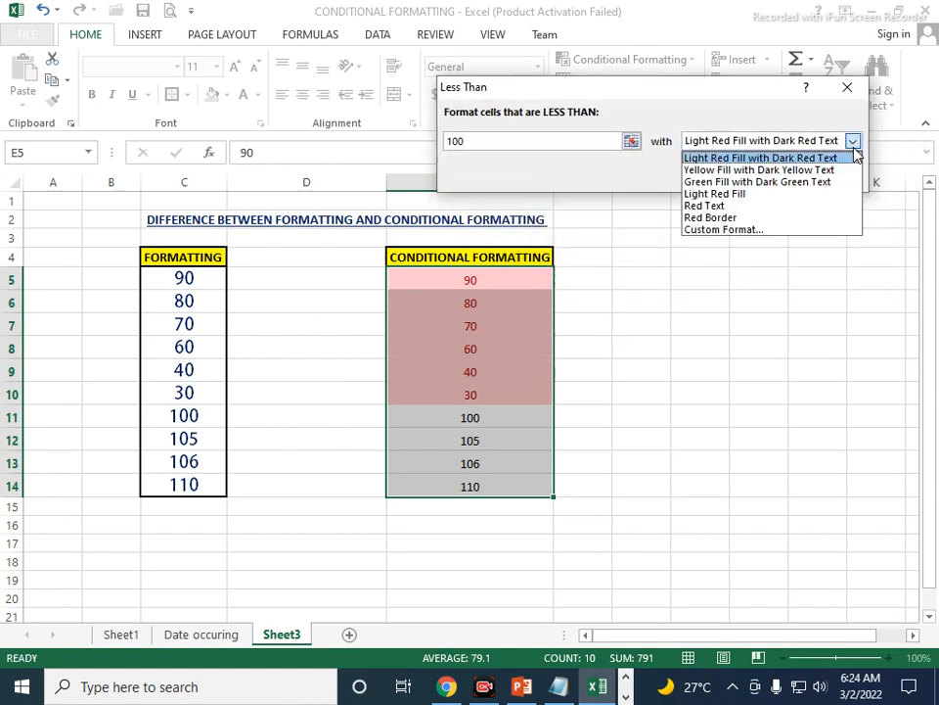
left_click(705, 205)
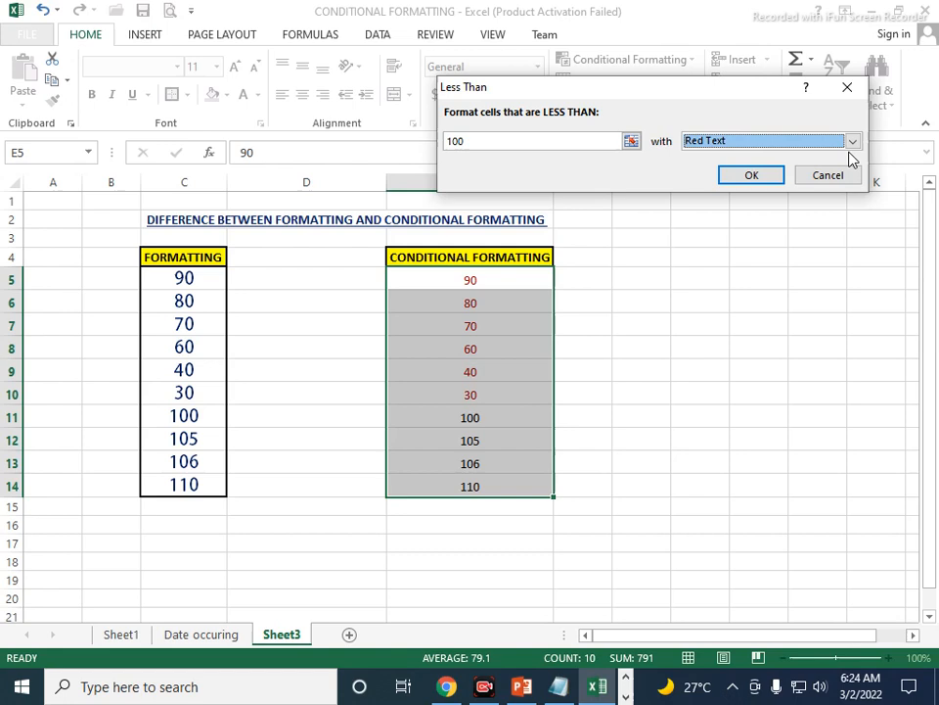
left_click(853, 142)
left_click(796, 217)
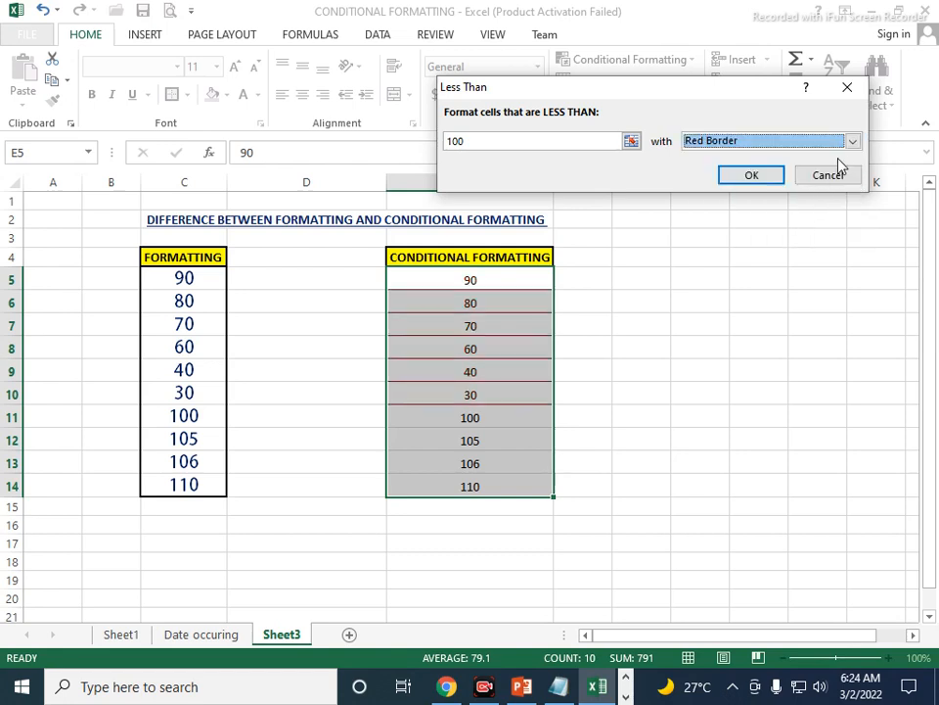
left_click(853, 143)
left_click(772, 181)
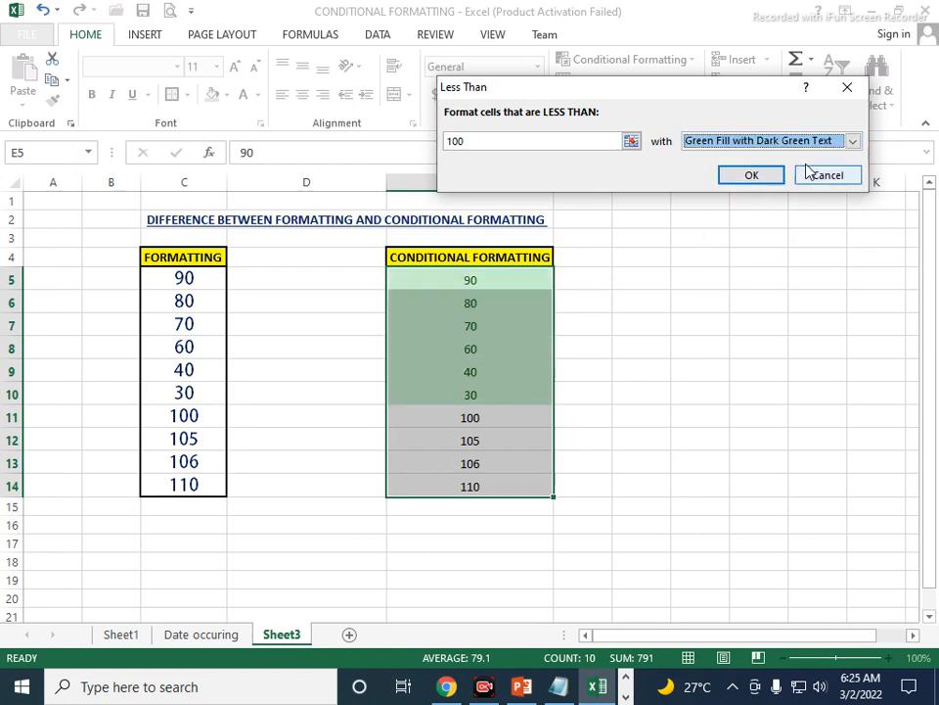
Give the Less Than rule a custom format with a yellow fill and apply it to E5:E14.
left_click(855, 146)
left_click(750, 233)
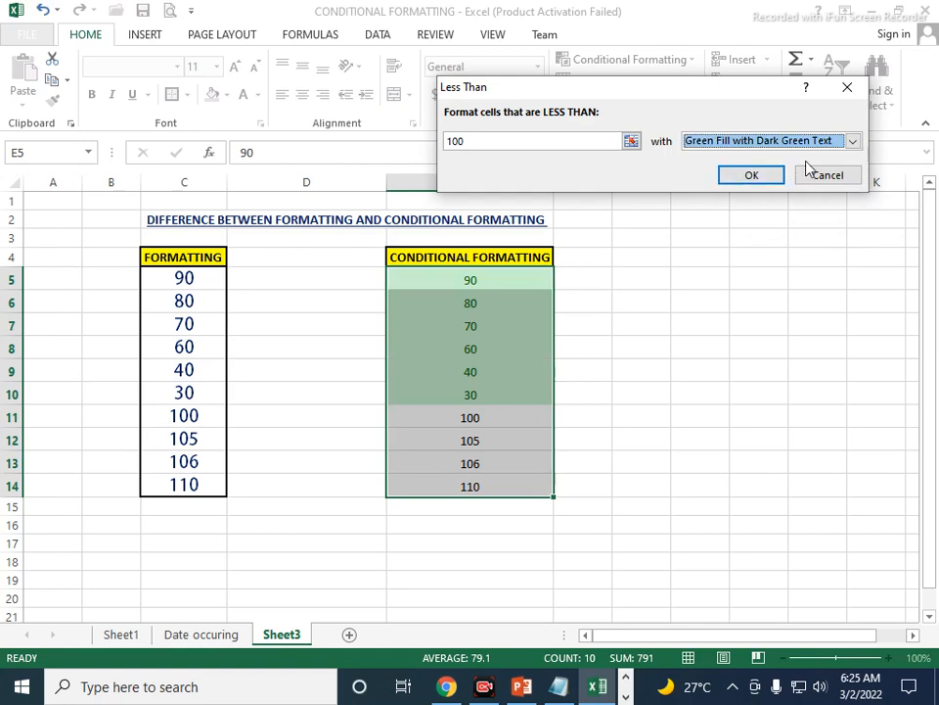
left_click(853, 143)
left_click(750, 230)
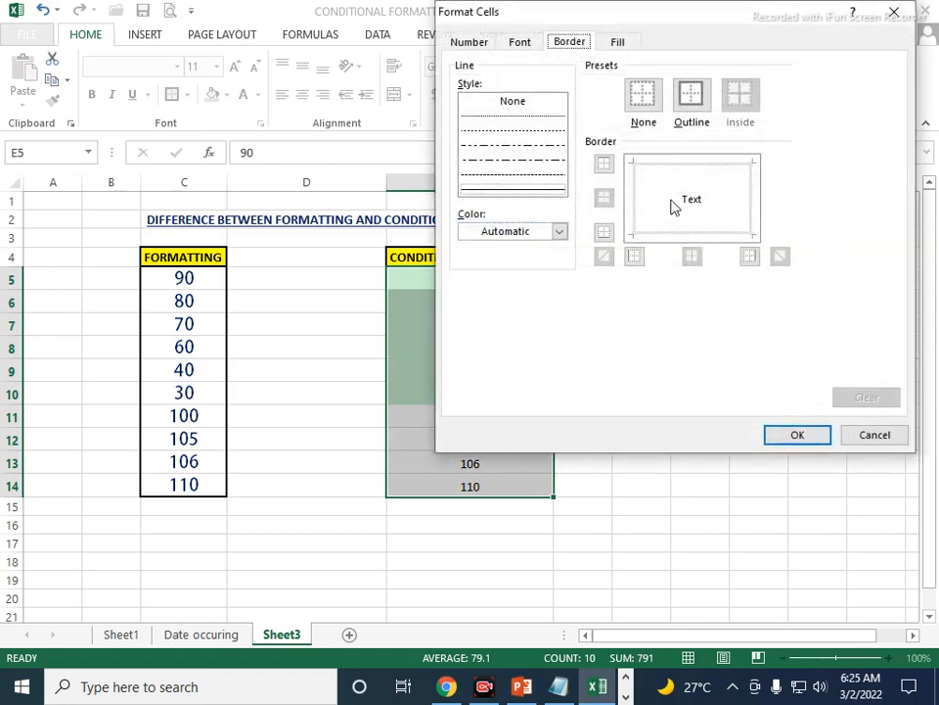
left_click(618, 42)
left_click(566, 223)
left_click(598, 222)
left_click(517, 222)
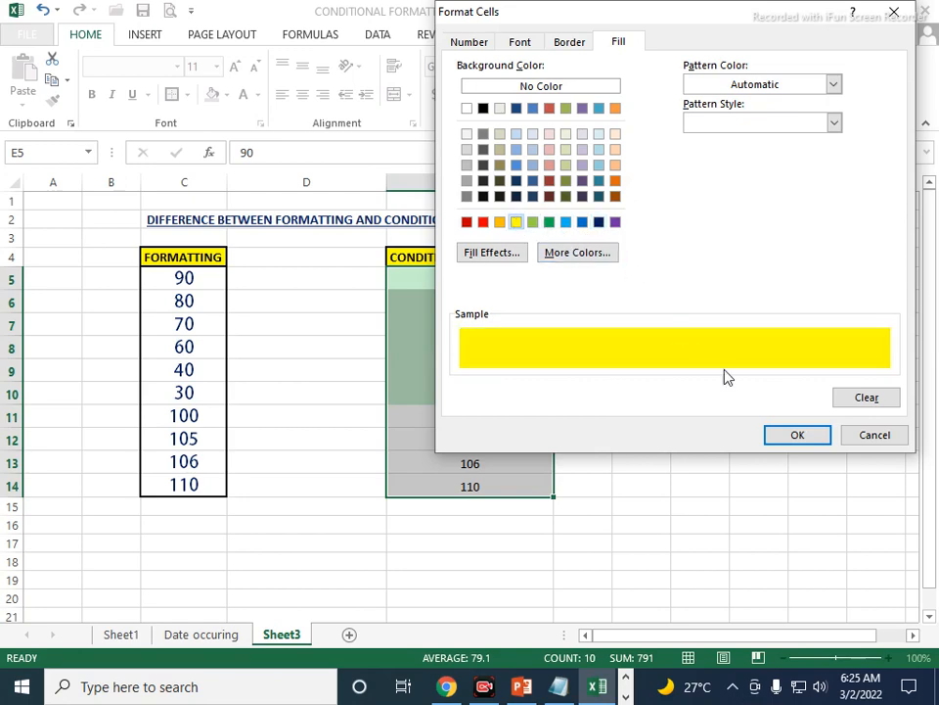
left_click(793, 436)
key("Return")
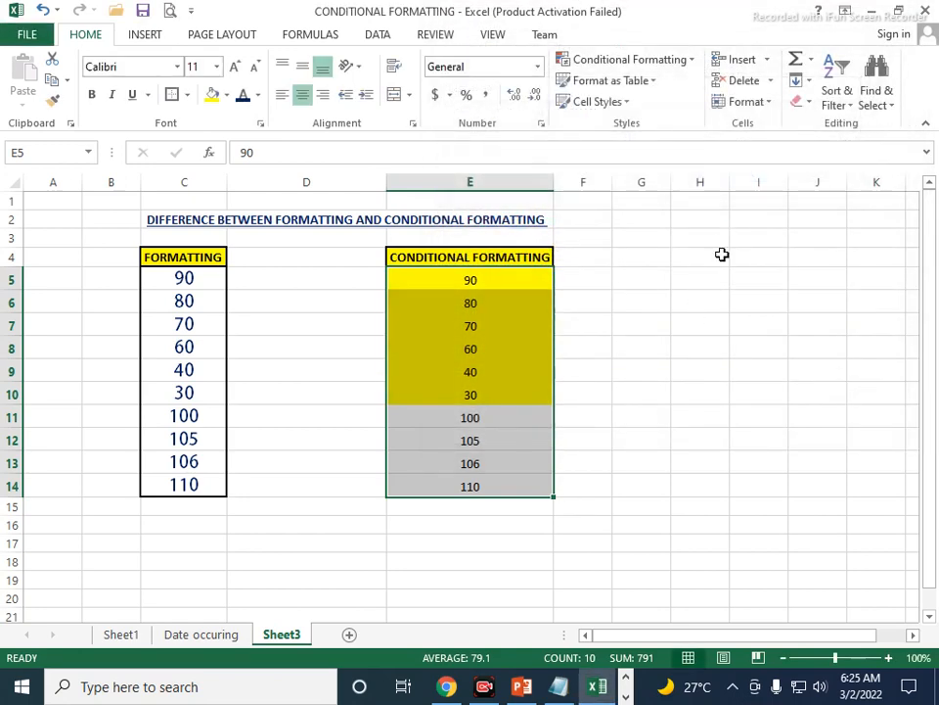
Undo the Less Than rule and start a Between highlight rule for E5:E14.
key("ctrl+z")
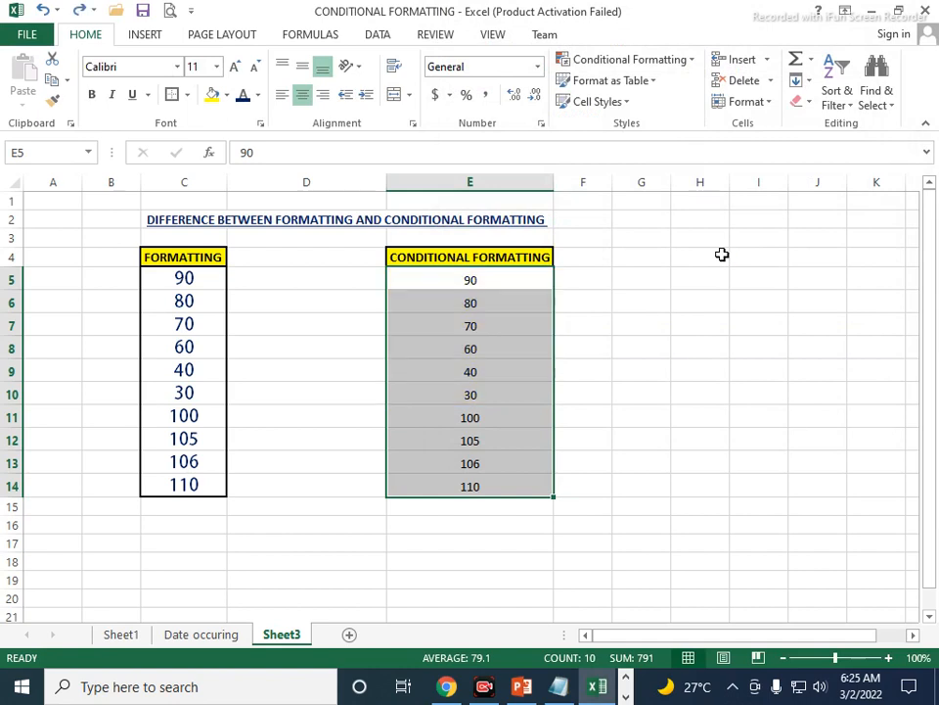
left_click(689, 65)
mouse_move(681, 92)
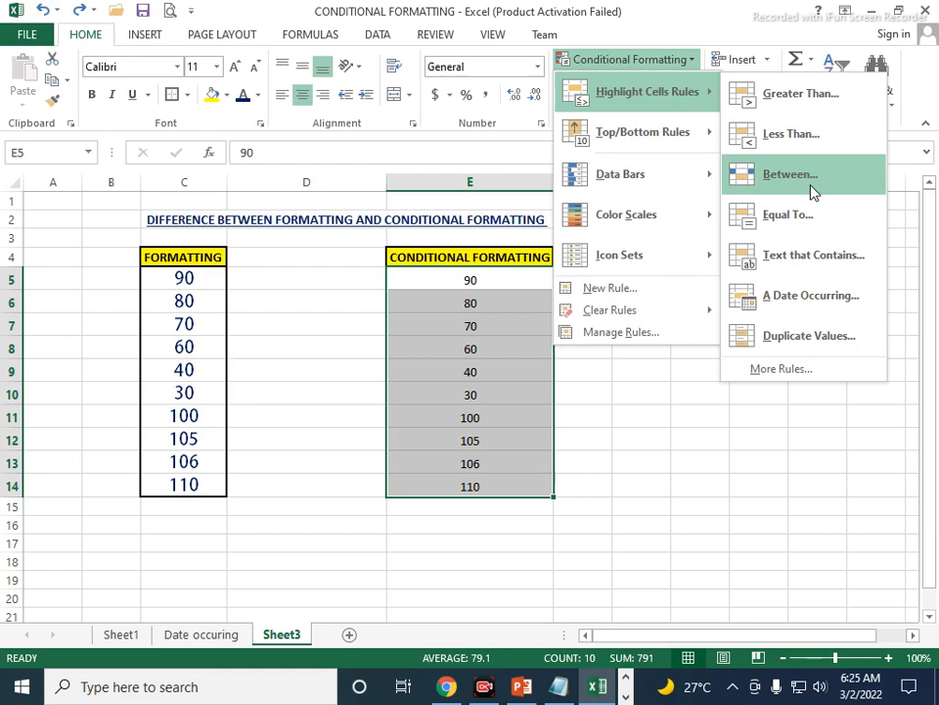
left_click(791, 174)
Set the Between rule's lower limit to 60 and its upper limit to 100.
type("50")
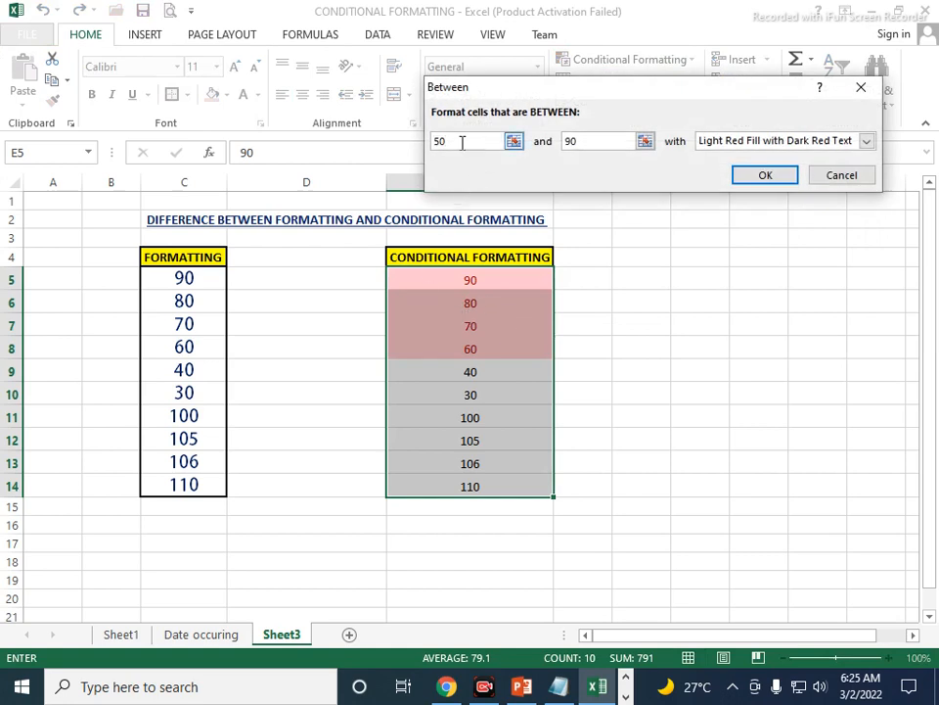
type("6")
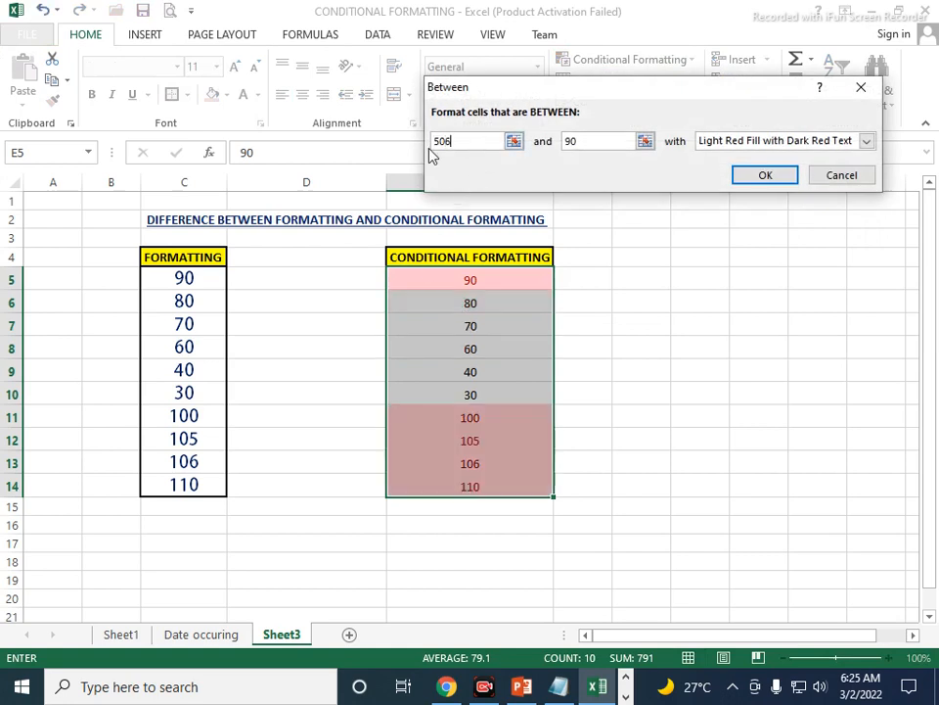
type("0")
key("BackSpace")
key("BackSpace")
key("BackSpace")
key("BackSpace")
type("60")
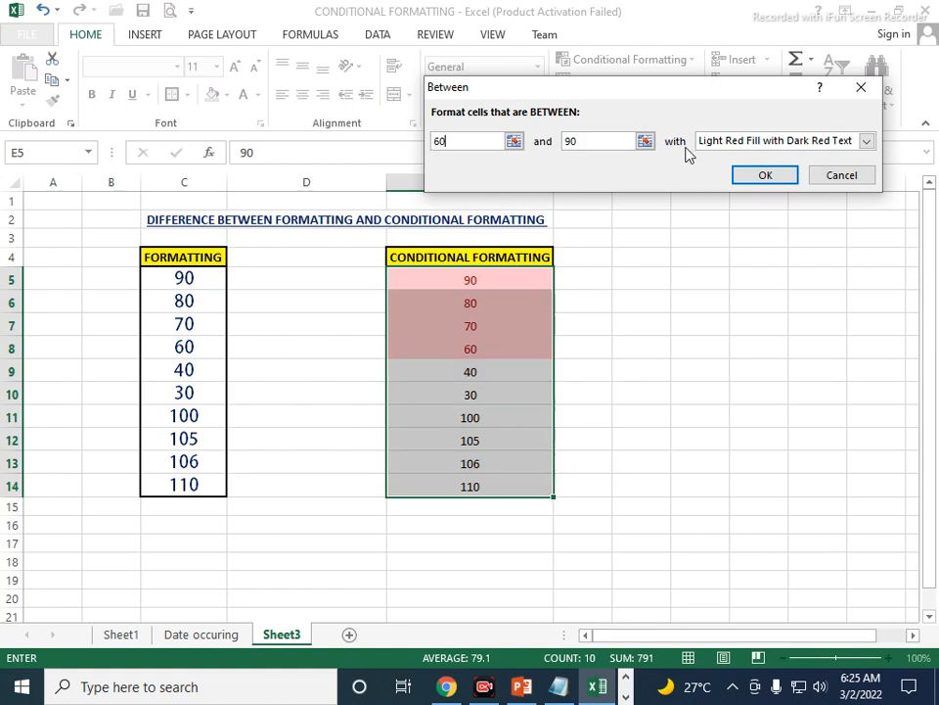
type("100")
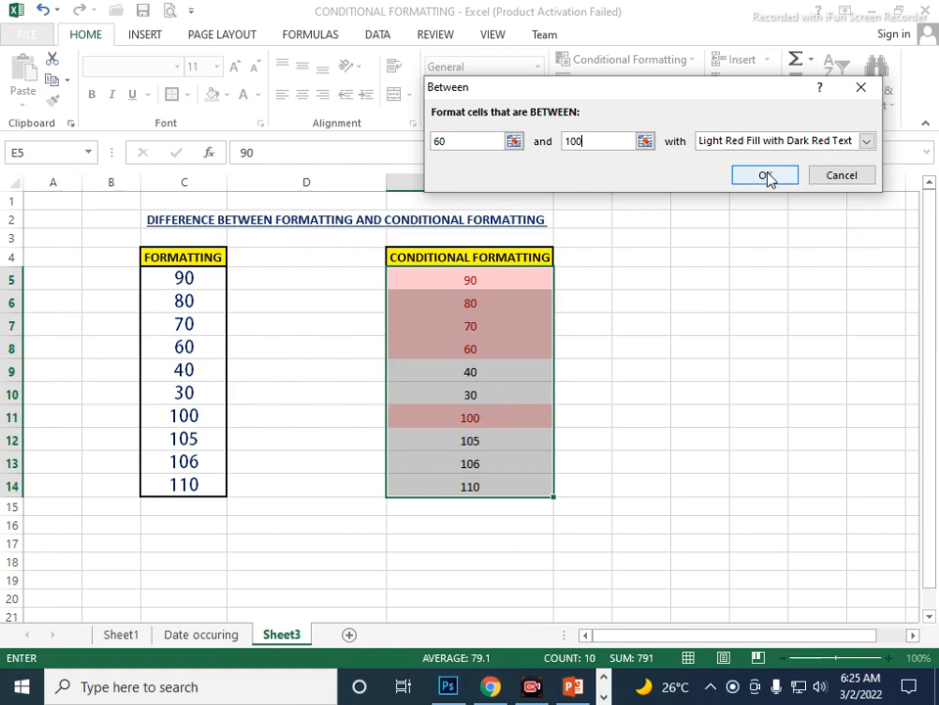
Check the available format presets for the Between rule and discard the rule without applying it.
left_click(866, 143)
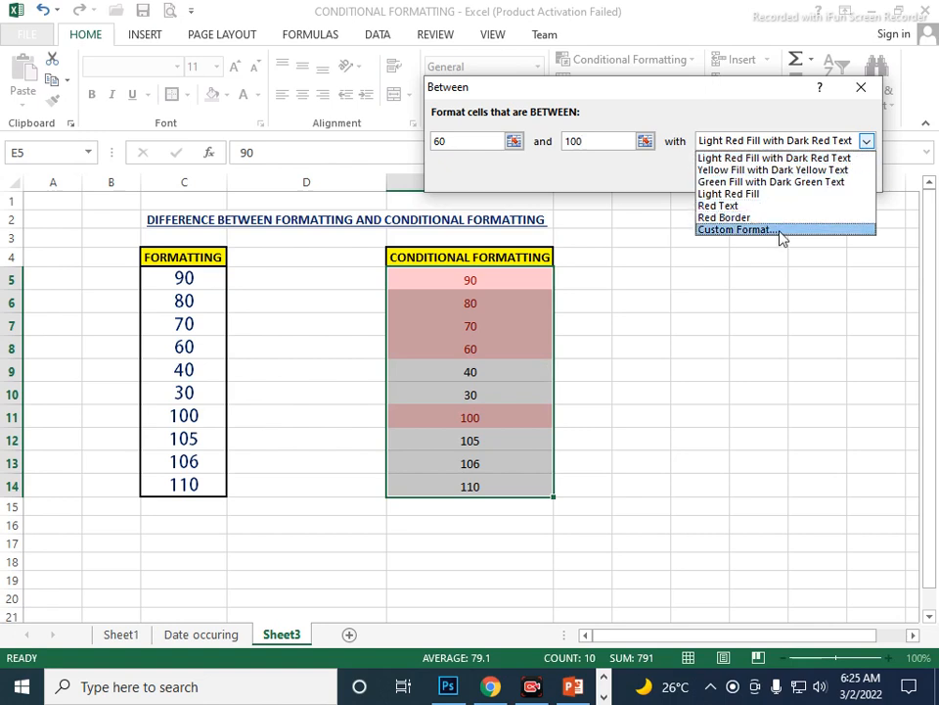
left_click(810, 281)
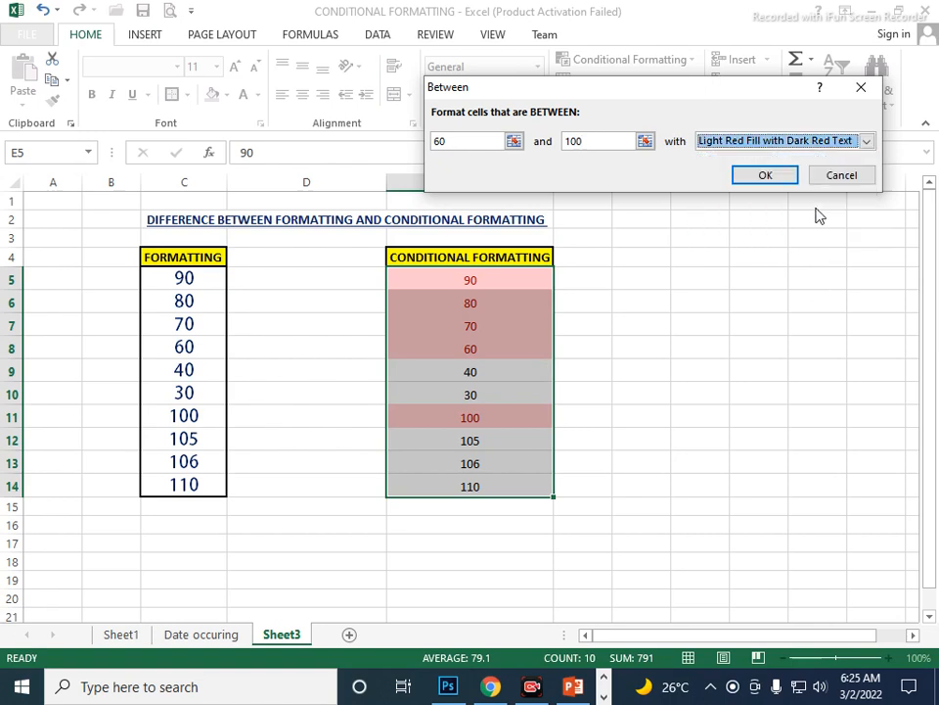
left_click(842, 176)
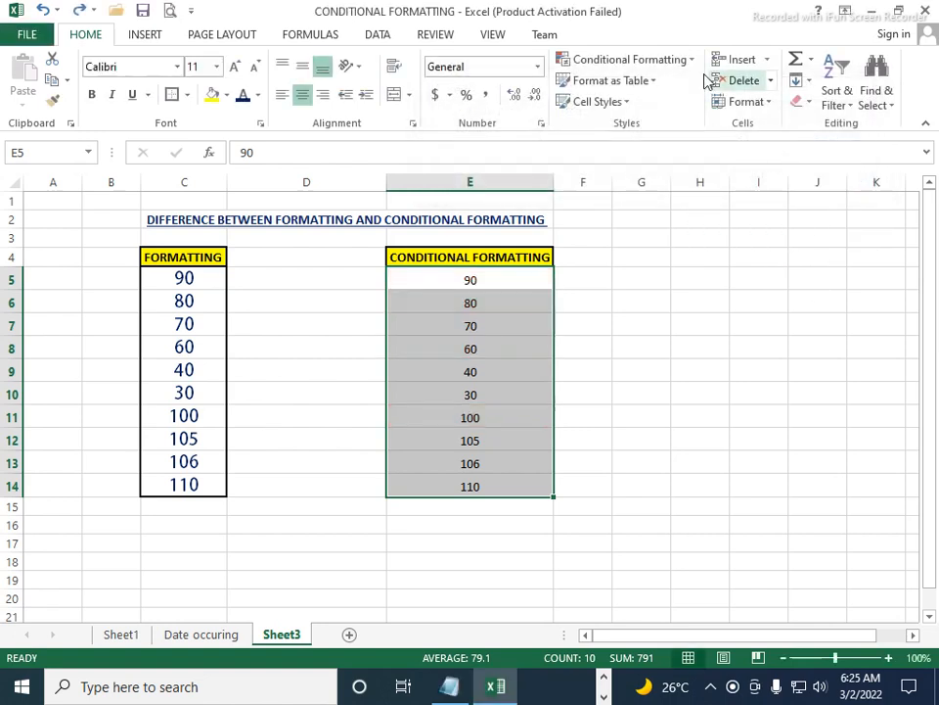
Try an Equal To highlight rule on E5:E14 with the value 90 and with 80, and cancel it.
left_click(690, 61)
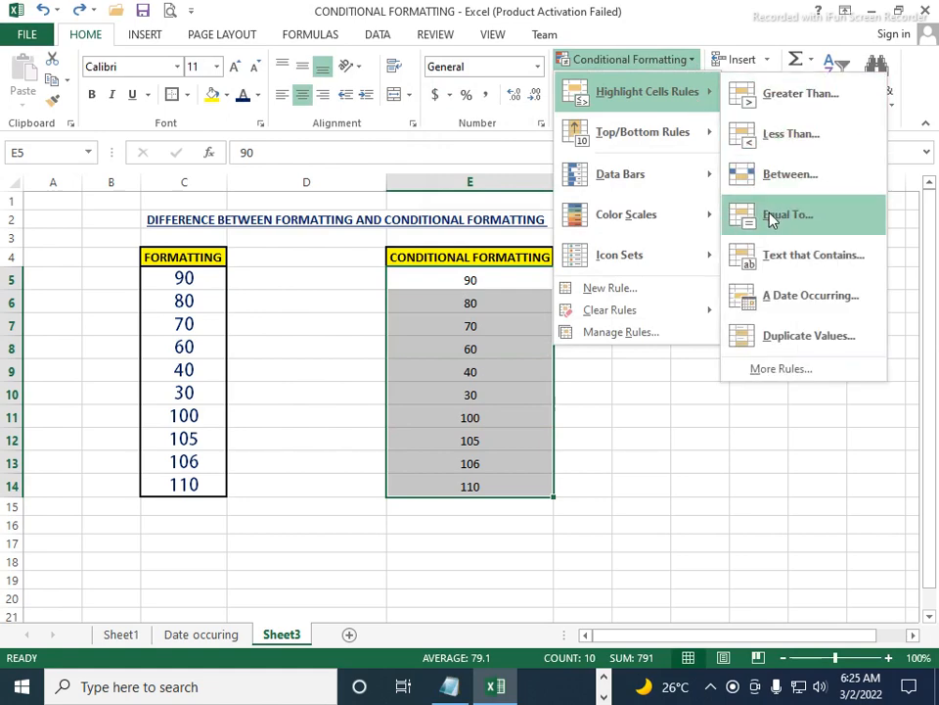
left_click(770, 219)
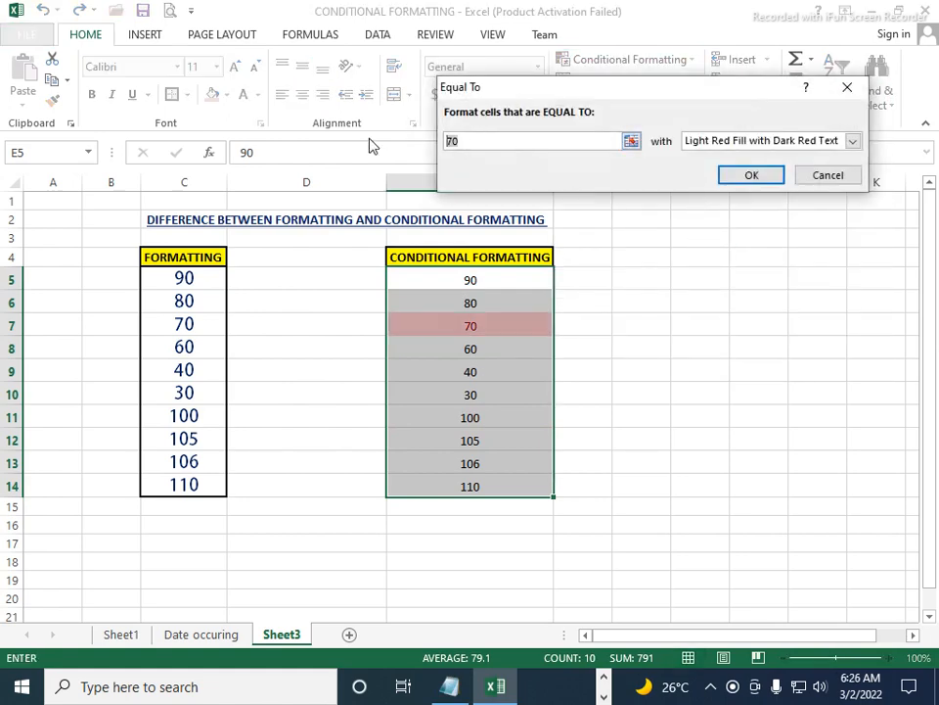
type("90")
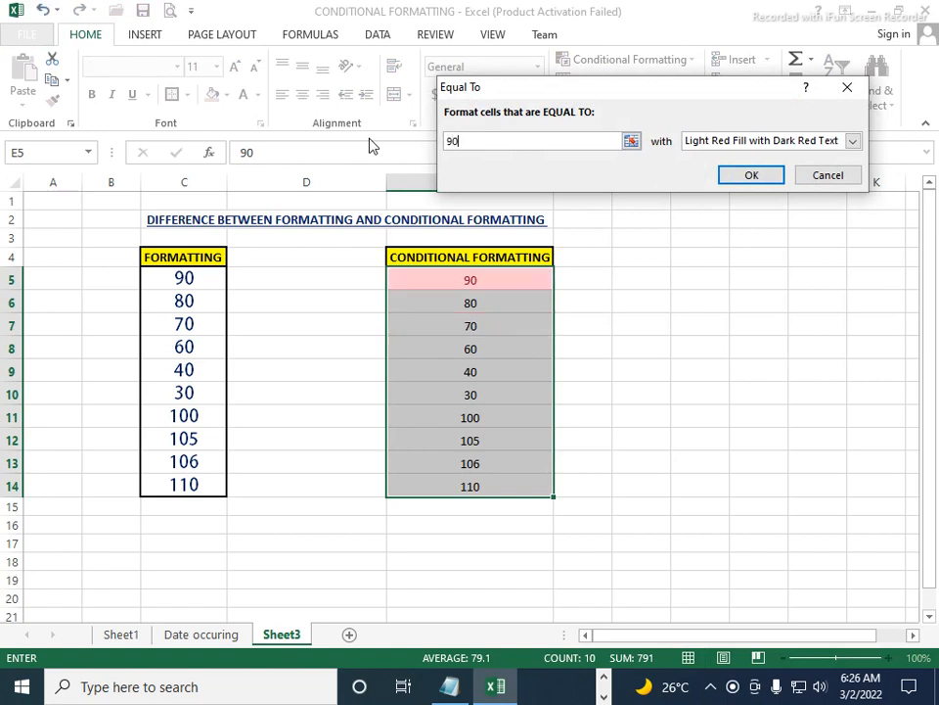
key("BackSpace")
key("BackSpace")
type("8")
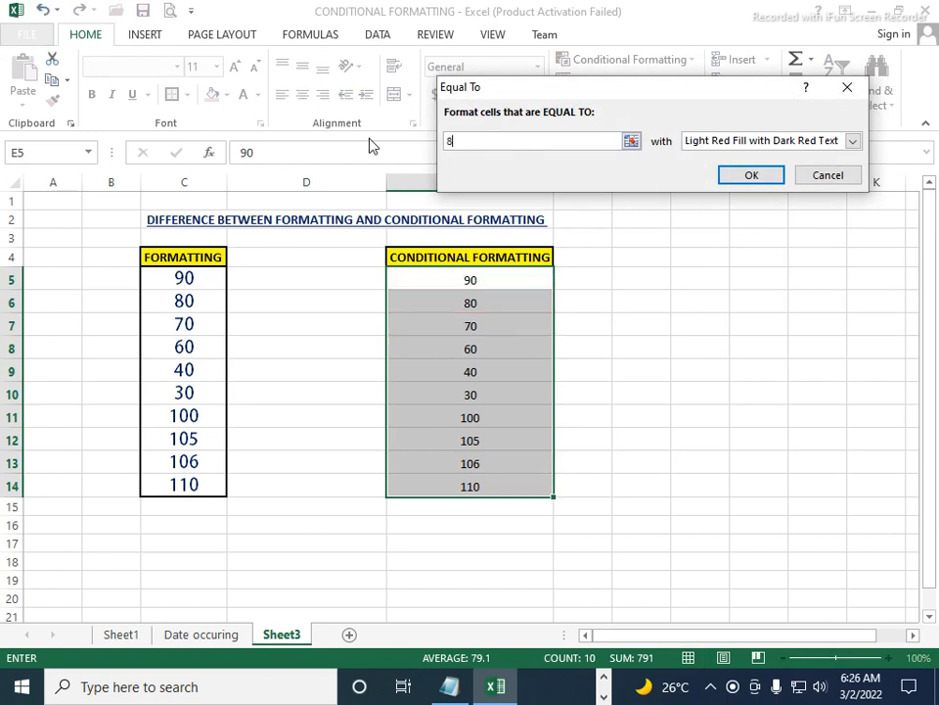
type("0")
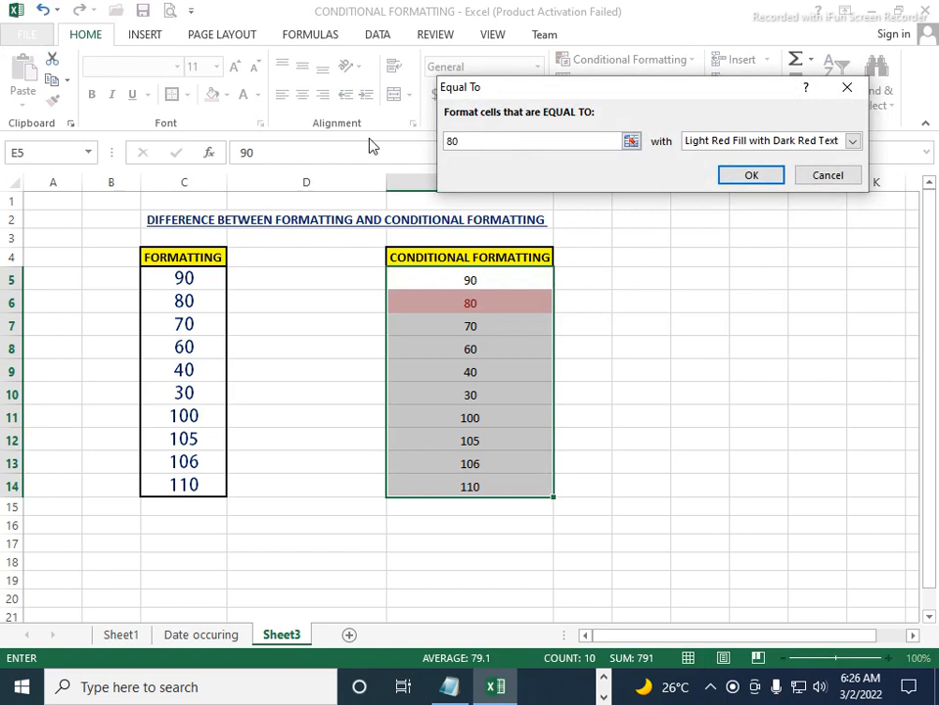
left_click(828, 175)
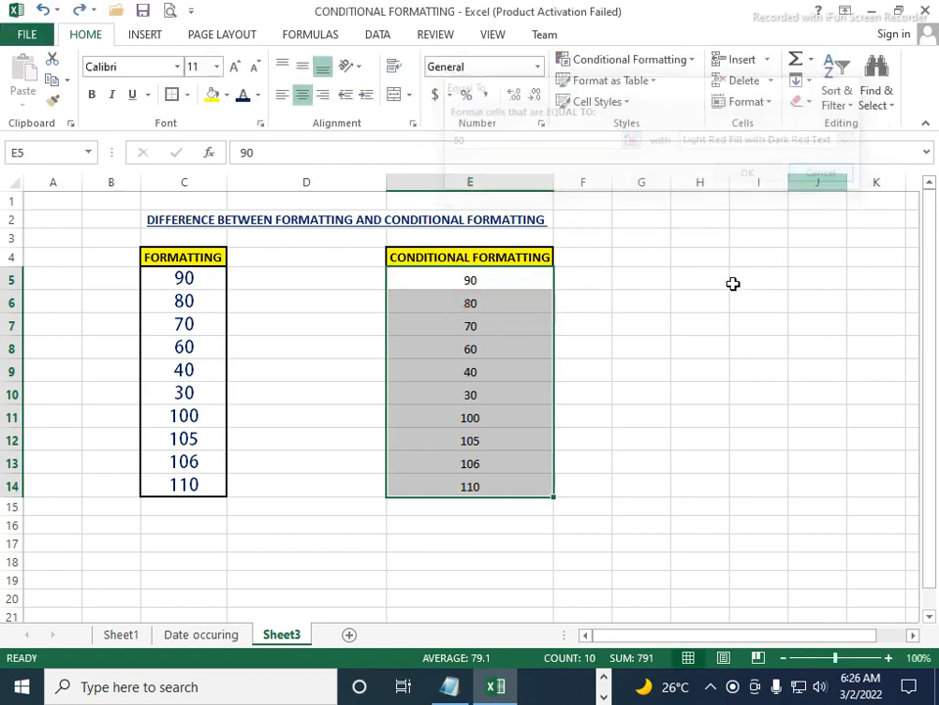
Copy the 80 from cell E6 into cell E15 below the Conditional Formatting list.
left_click(470, 304)
key("ctrl+c")
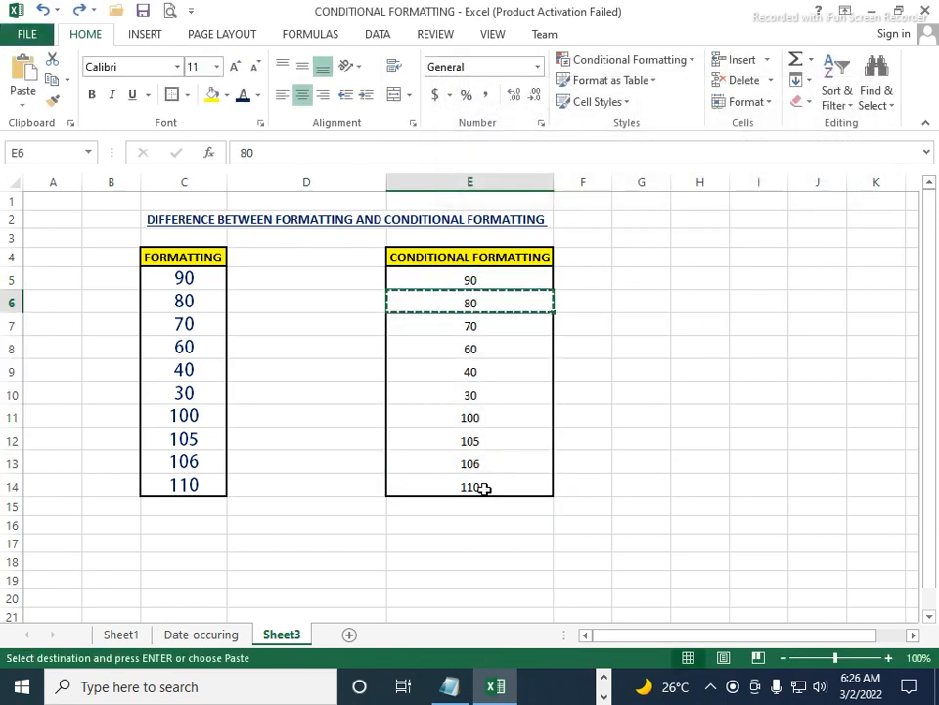
left_click(487, 507)
key("ctrl+v")
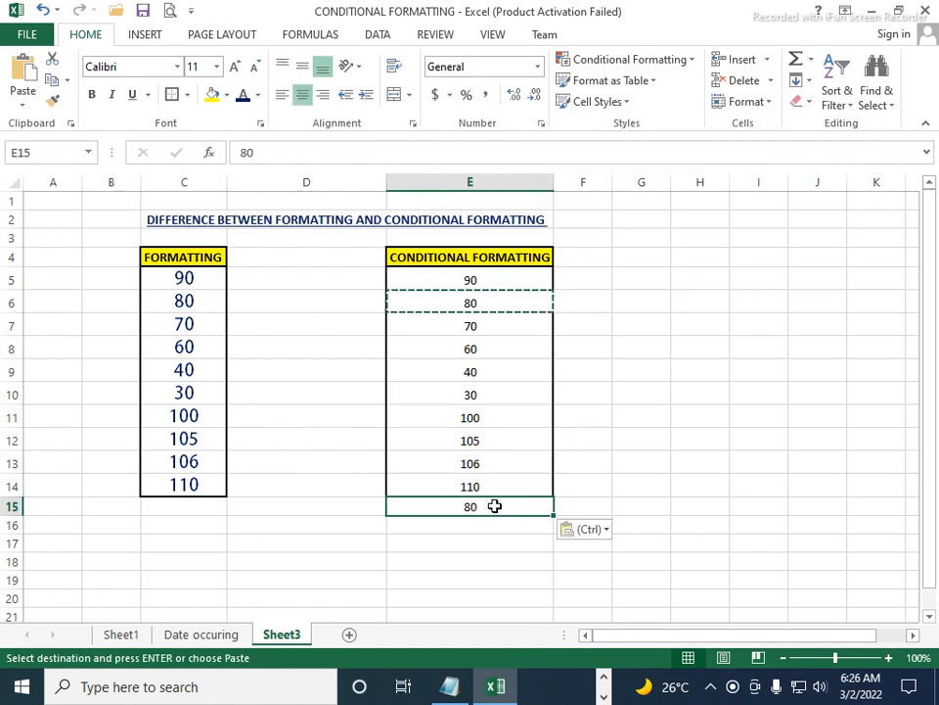
key("Escape")
Try an Equal To highlight rule with the value 80 on the extended range E5:E15 and cancel it.
left_click_drag(439, 282, 445, 505)
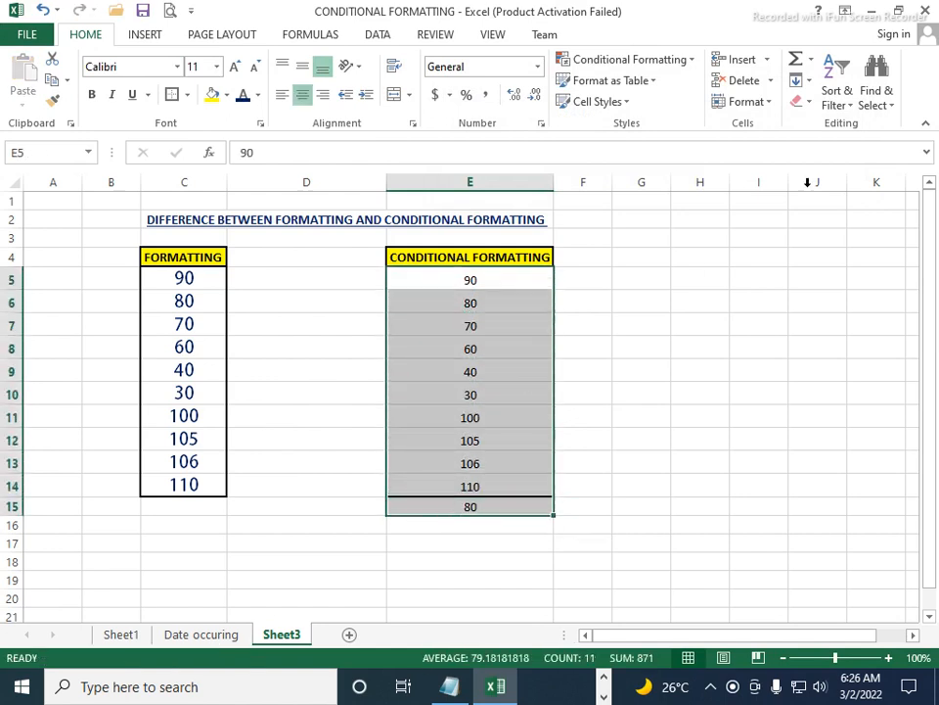
left_click(688, 61)
mouse_move(681, 103)
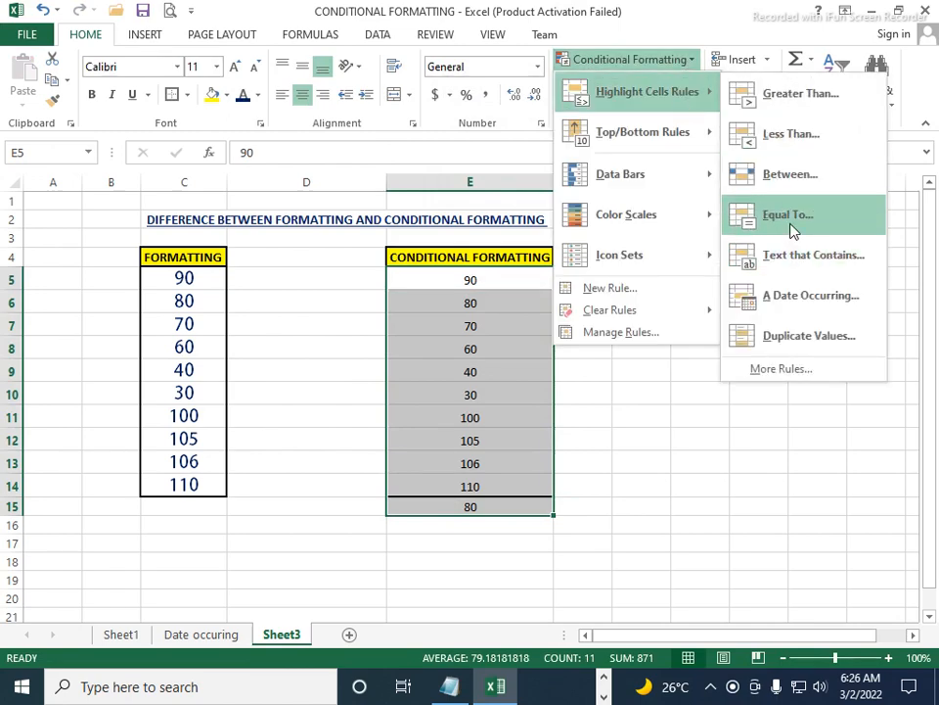
left_click(789, 225)
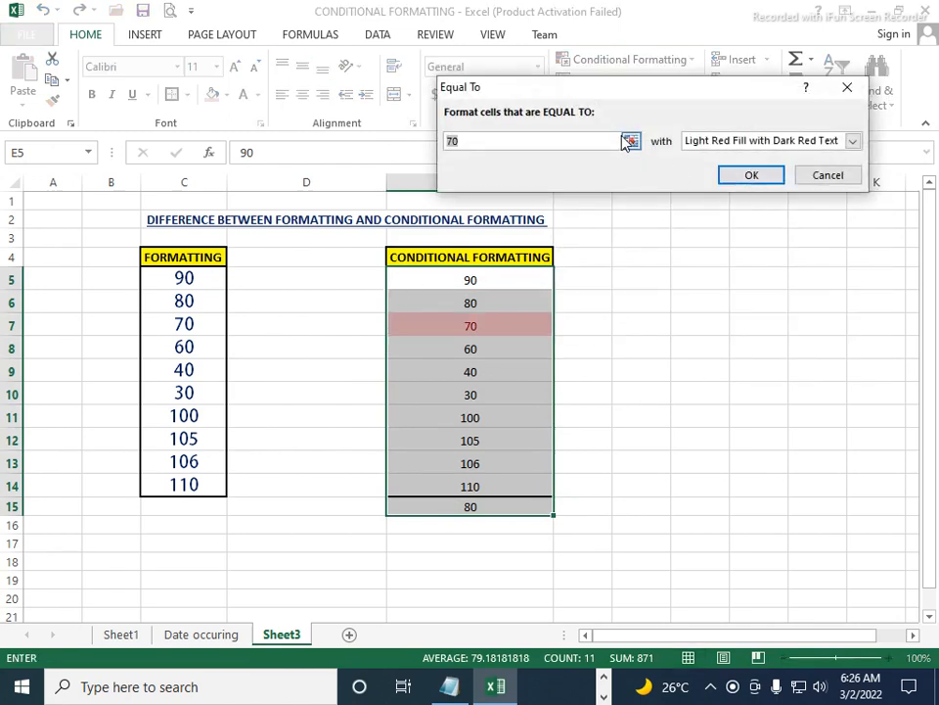
key("BackSpace")
type("80")
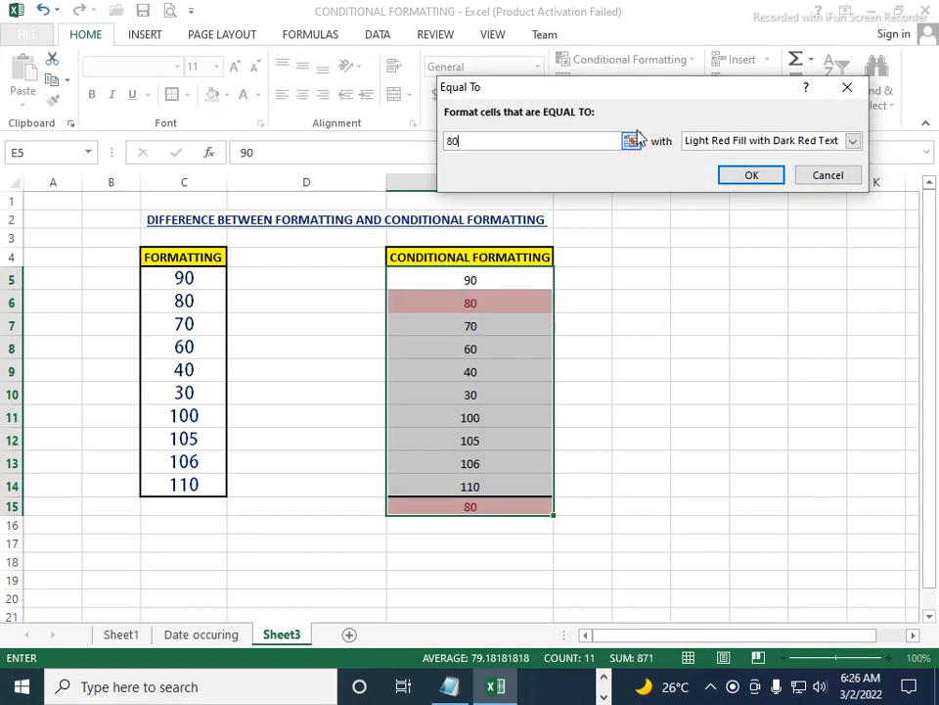
left_click(824, 180)
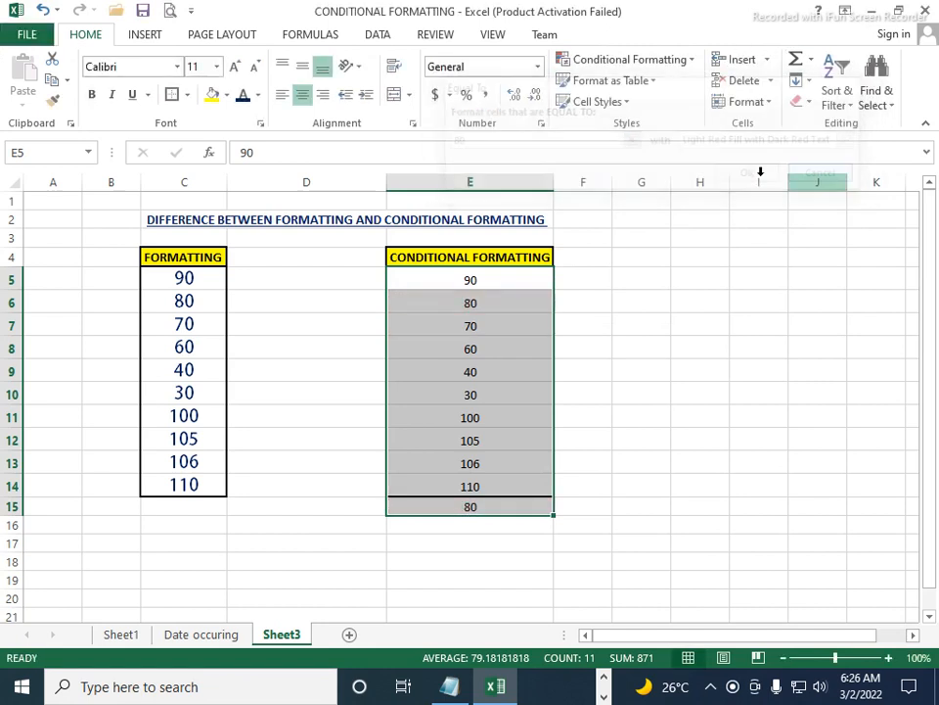
left_click(690, 60)
mouse_move(683, 102)
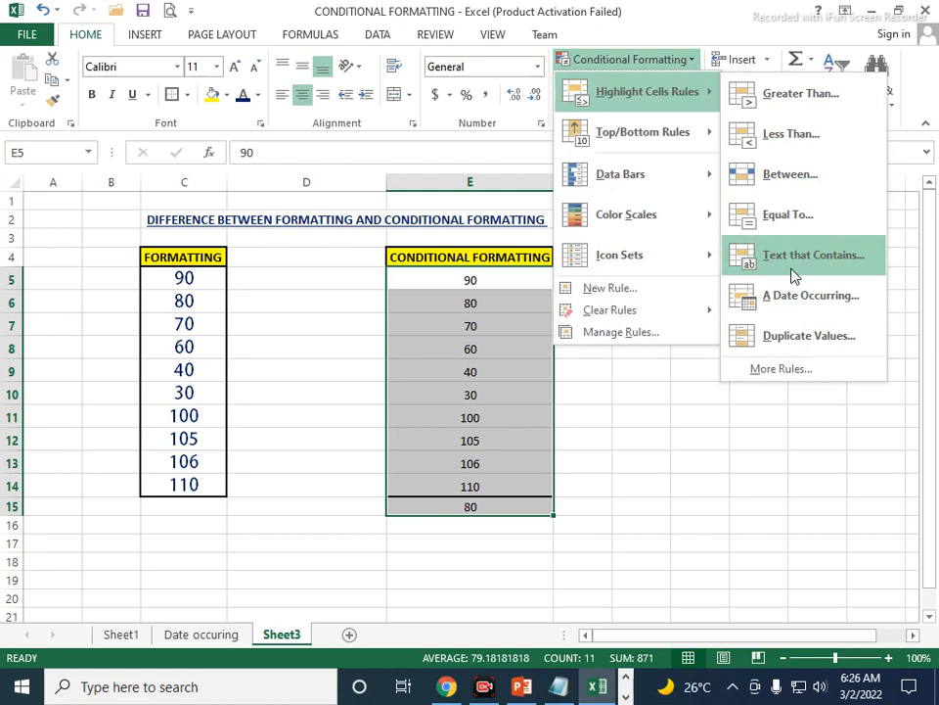
left_click(685, 363)
On the Date occuring sheet, highlight product names in C5:C21 containing the text PEPSI with Light Red Fill with Dark Red Text.
left_click(209, 635)
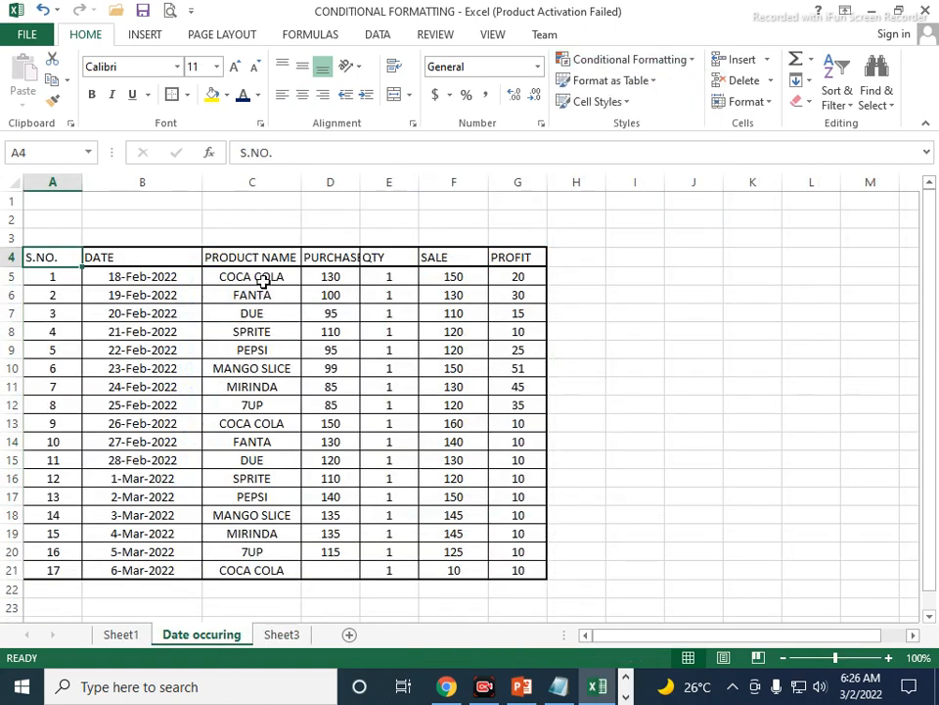
left_click_drag(264, 276, 267, 569)
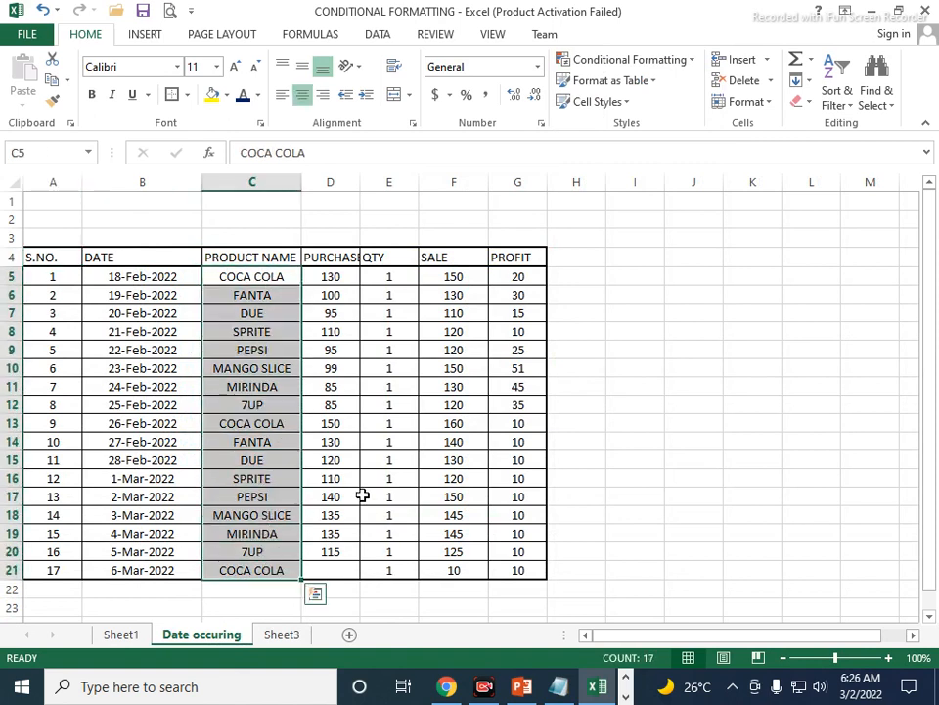
key("ctrl+q")
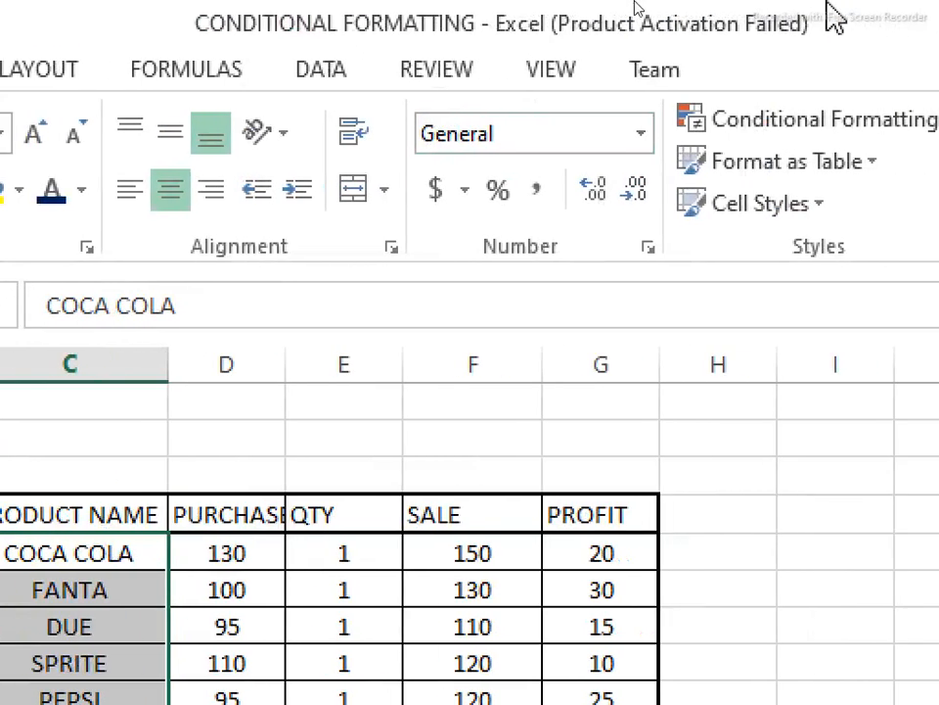
left_click(801, 123)
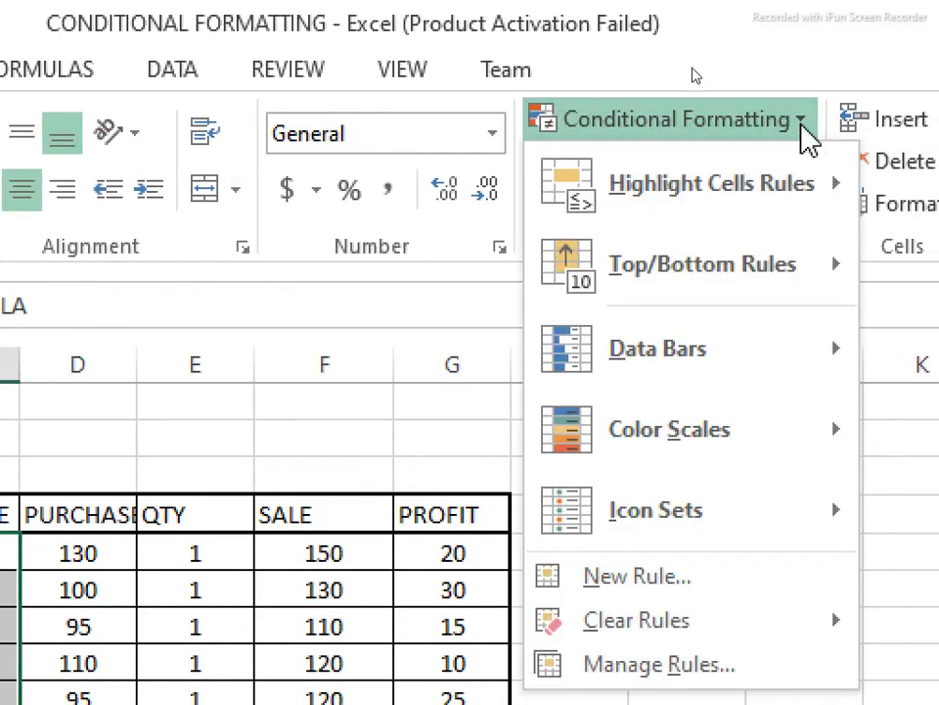
mouse_move(799, 204)
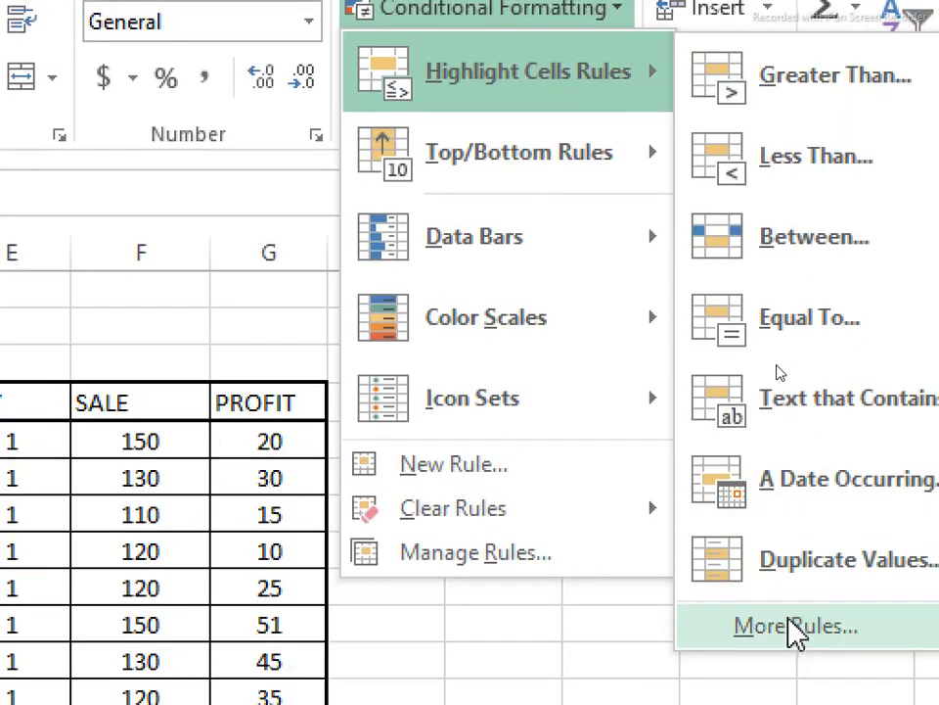
left_click(772, 428)
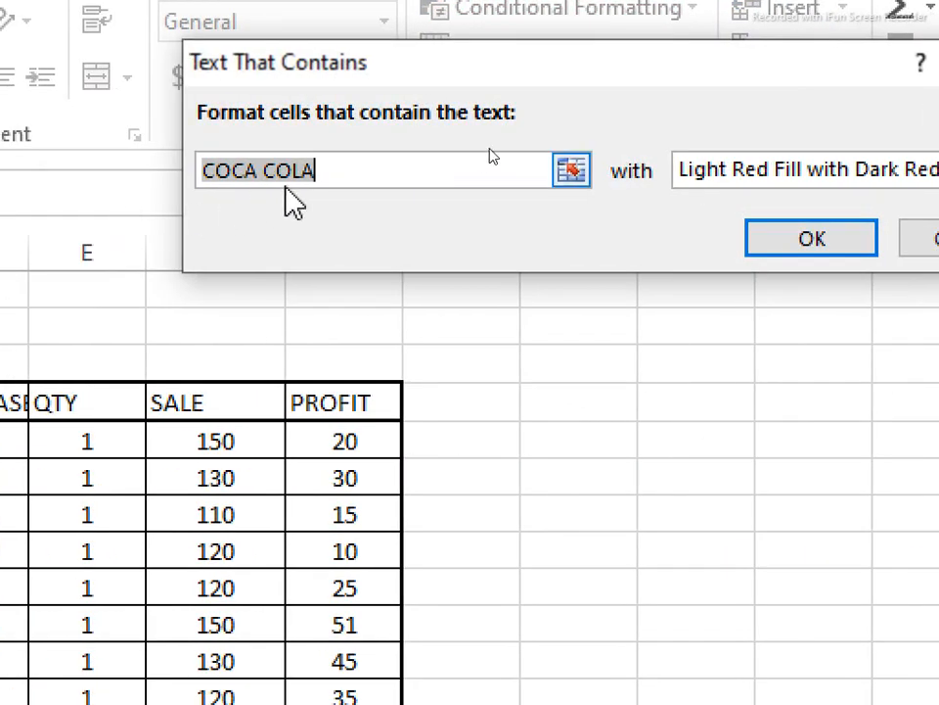
key("BackSpace")
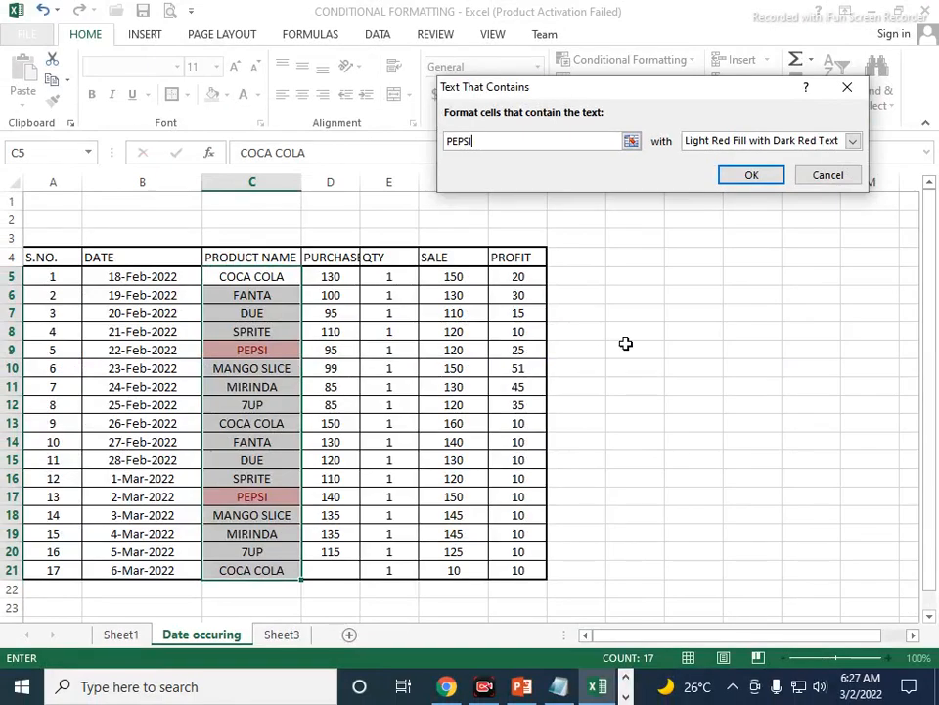
left_click(747, 175)
left_click(390, 407)
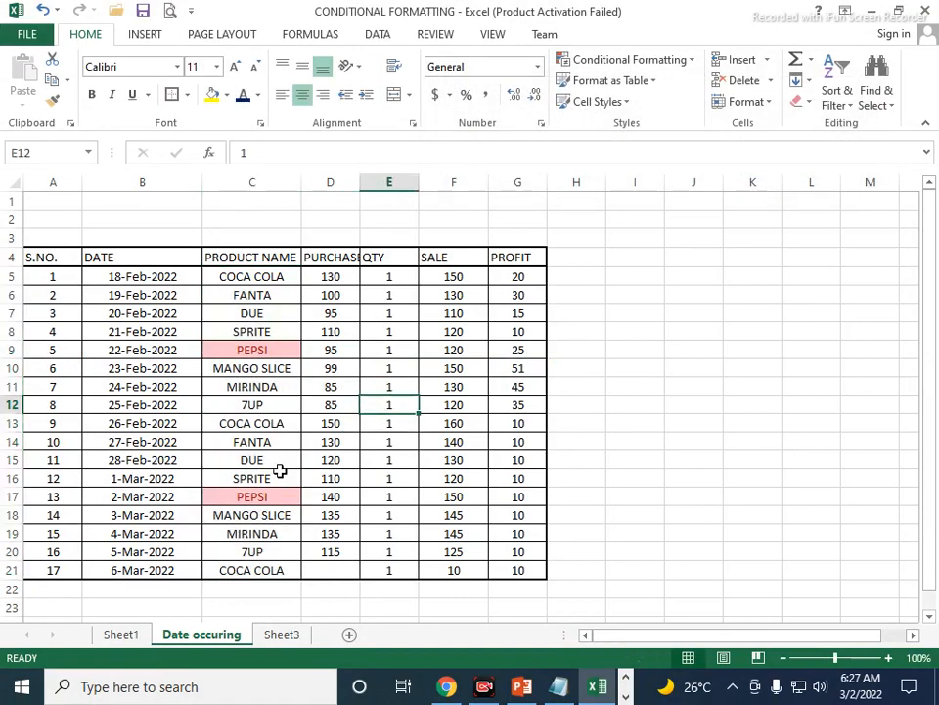
Try a Text that Contains rule for 7UP on the product names in C5:C21 and cancel it.
left_click_drag(262, 277, 251, 571)
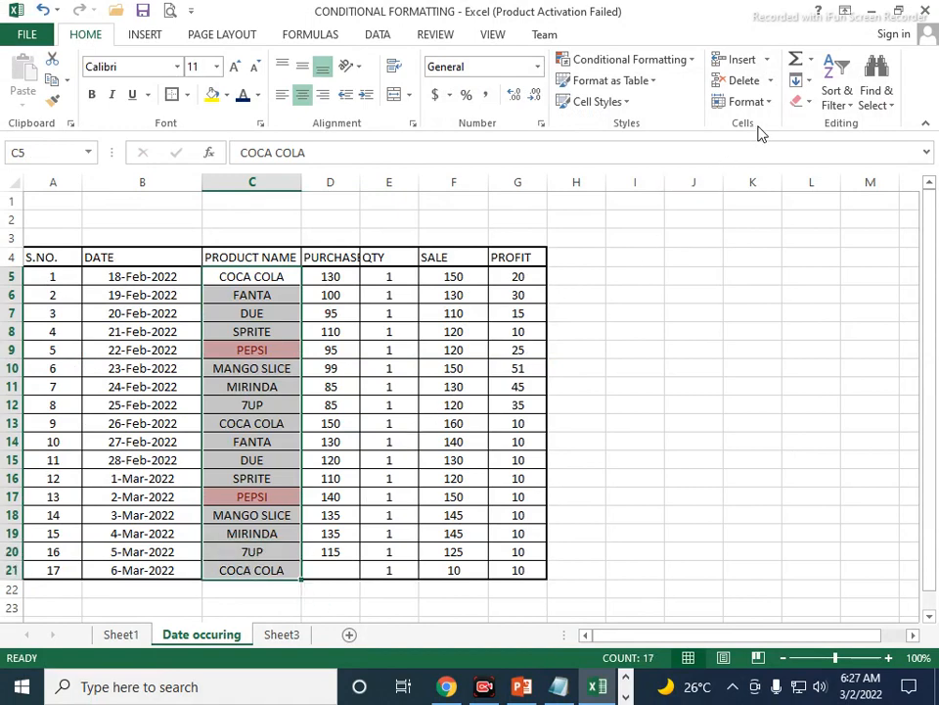
left_click(690, 60)
mouse_move(689, 112)
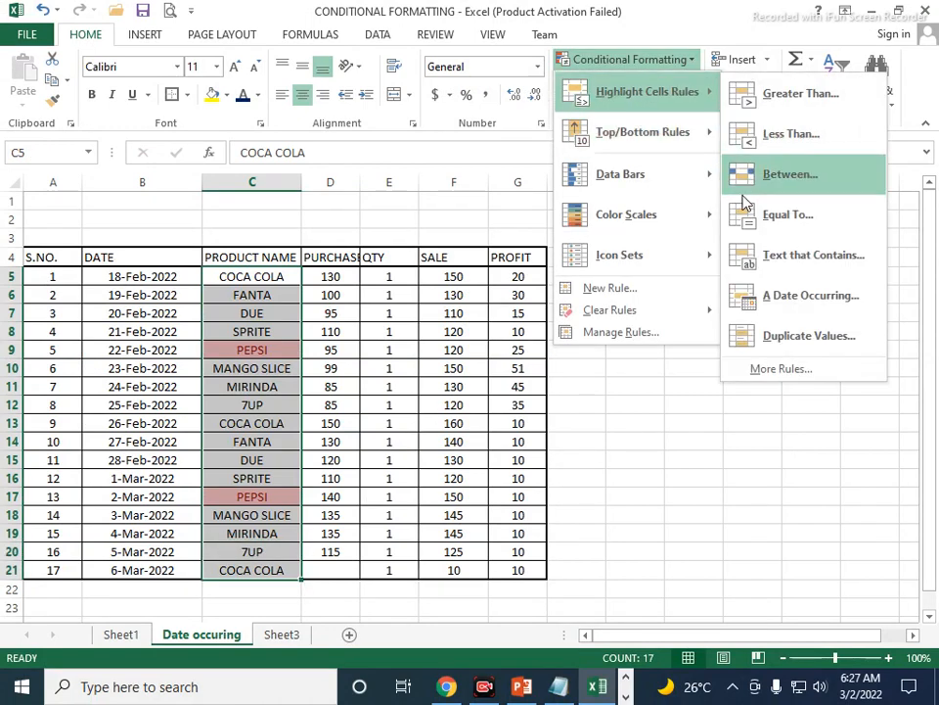
left_click(778, 260)
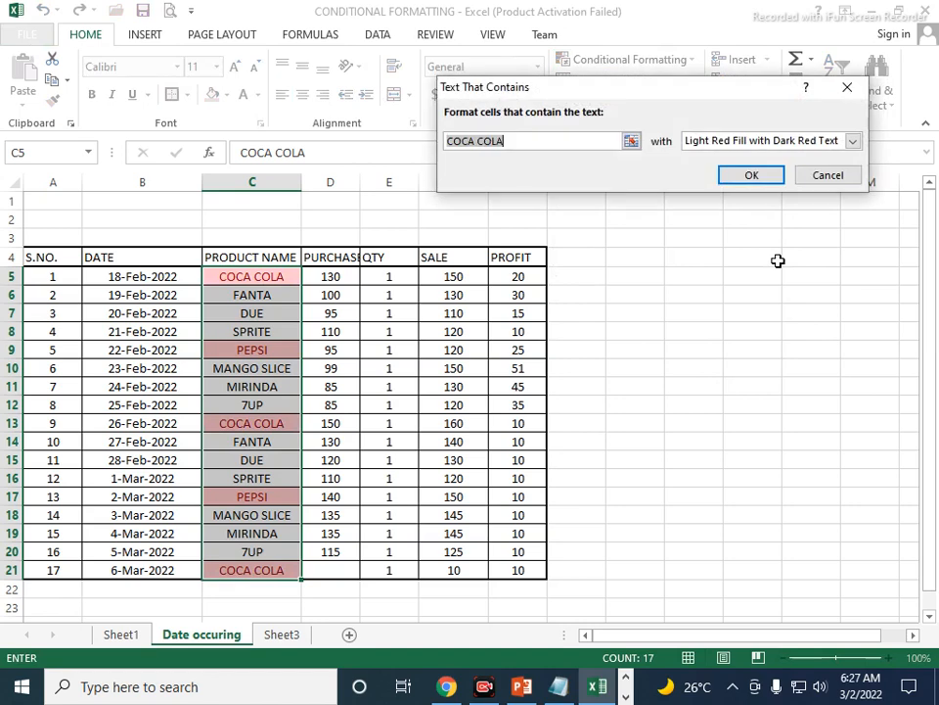
key("BackSpace")
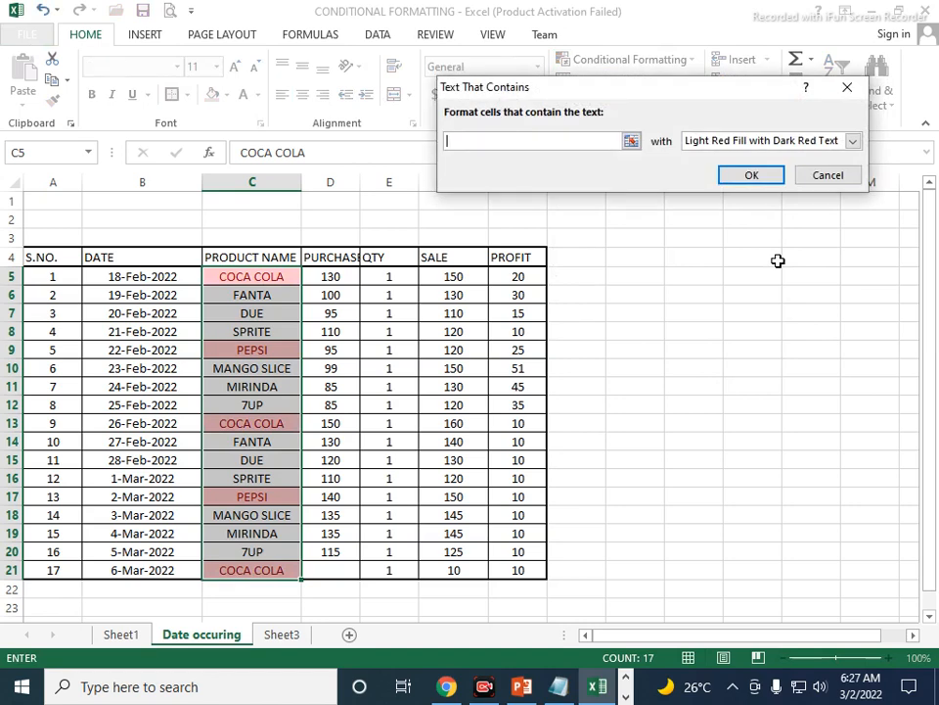
type("7UP")
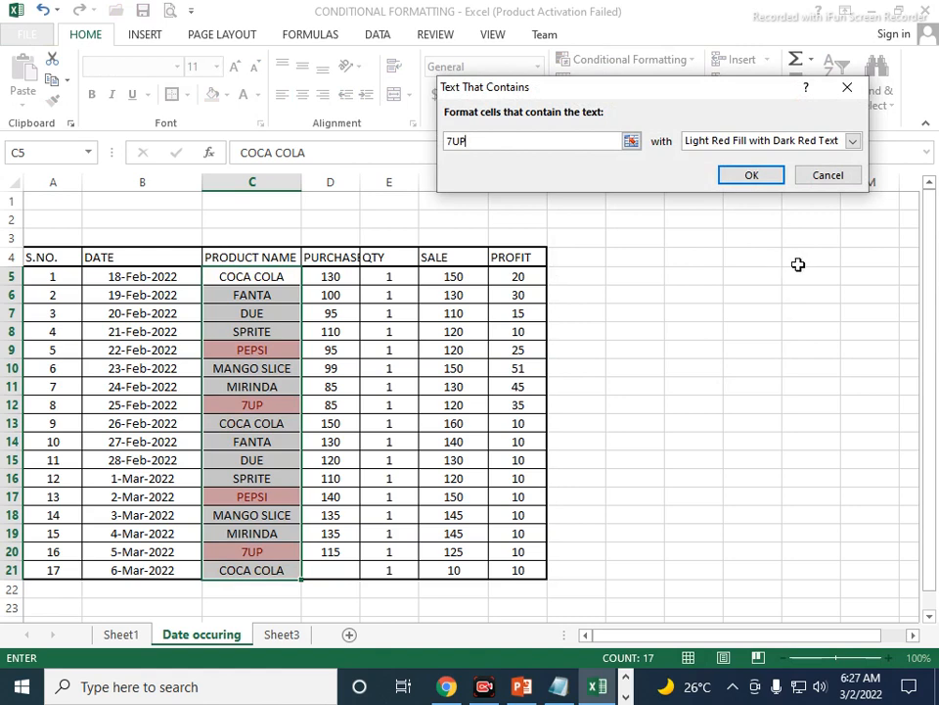
left_click(841, 182)
Clear the conditional formatting rule that highlights PEPSI in the Product Name column.
left_click(689, 61)
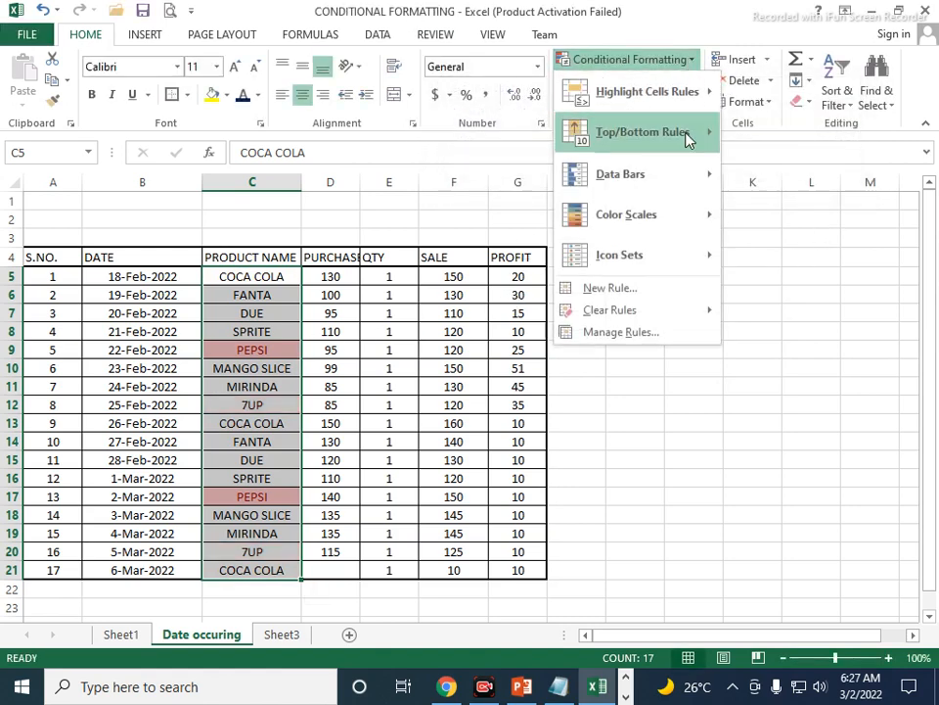
mouse_move(657, 311)
left_click(771, 337)
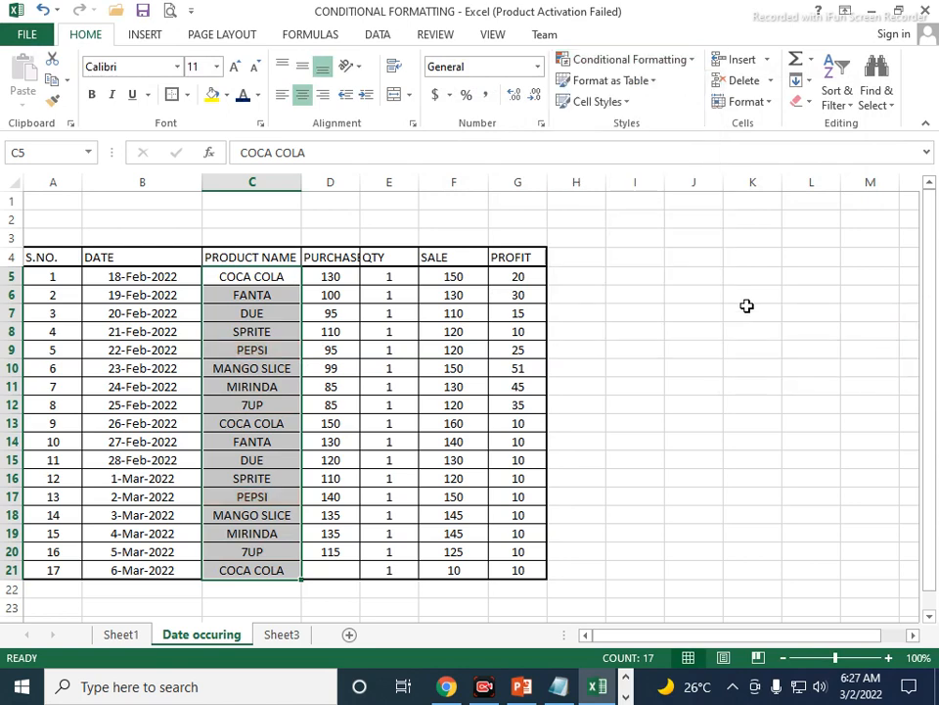
left_click(681, 63)
mouse_move(688, 104)
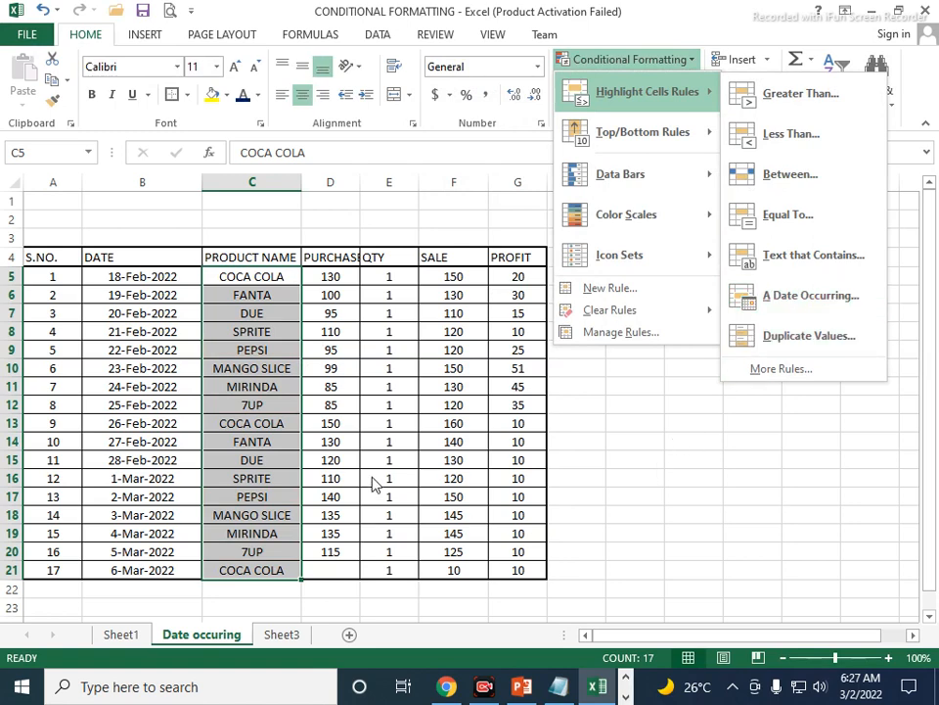
left_click(548, 362)
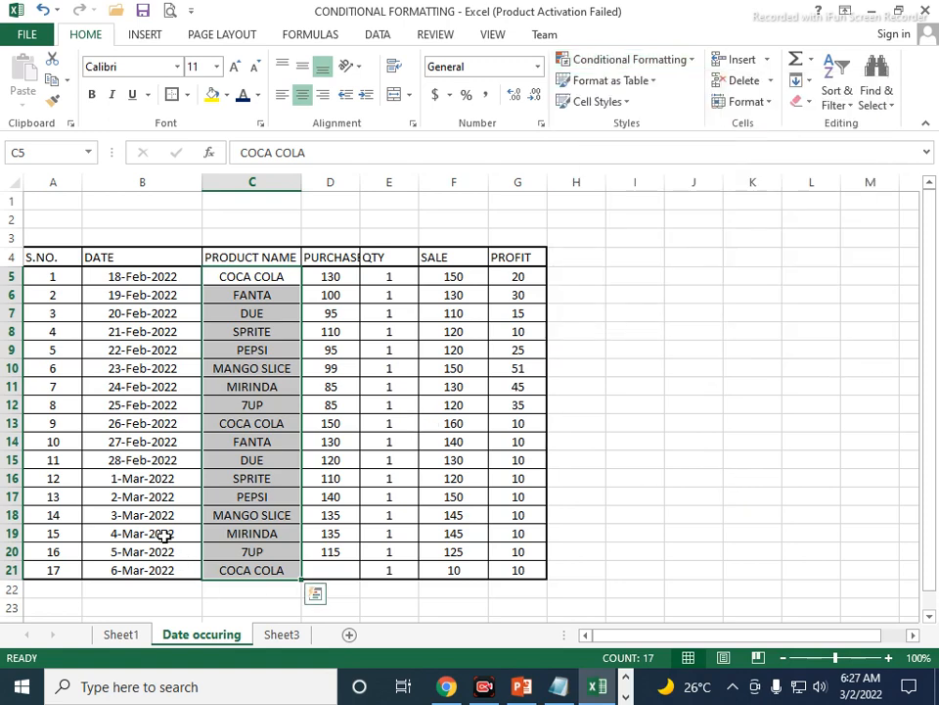
left_click(142, 460)
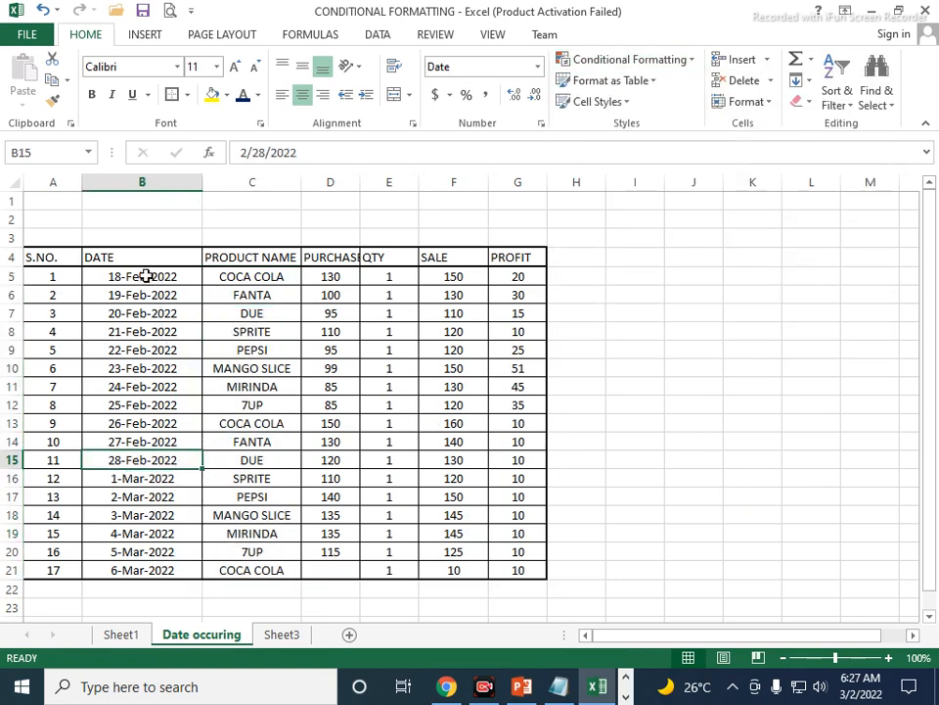
Start an A Date Occurring highlight rule on the dates in B5:B21 and preview it for Last week.
left_click_drag(145, 276, 157, 567)
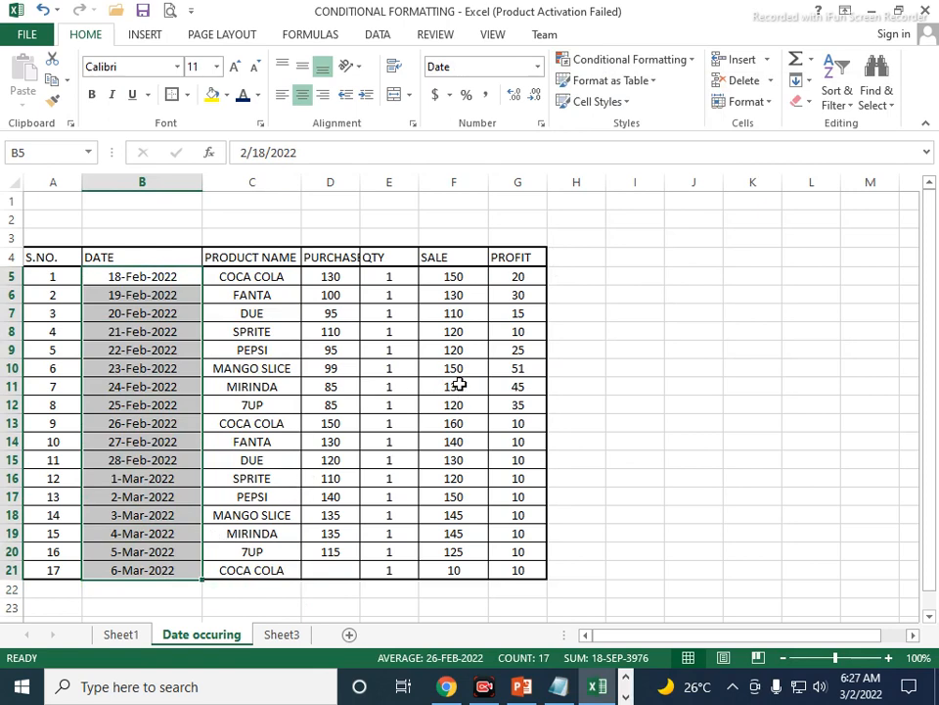
left_click(695, 60)
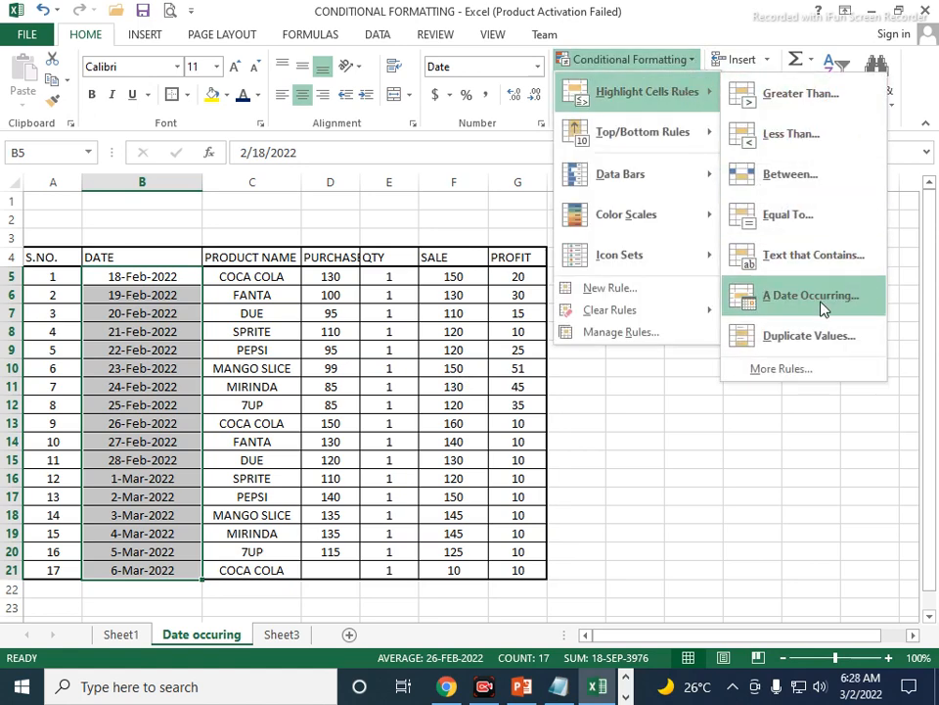
left_click(822, 310)
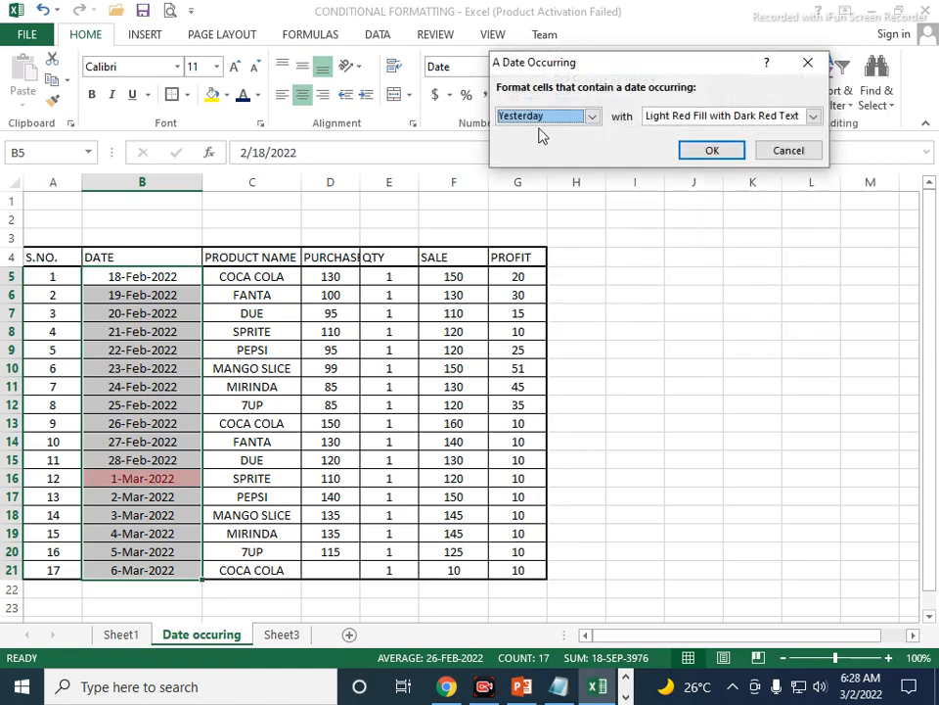
left_click_drag(632, 64, 654, 172)
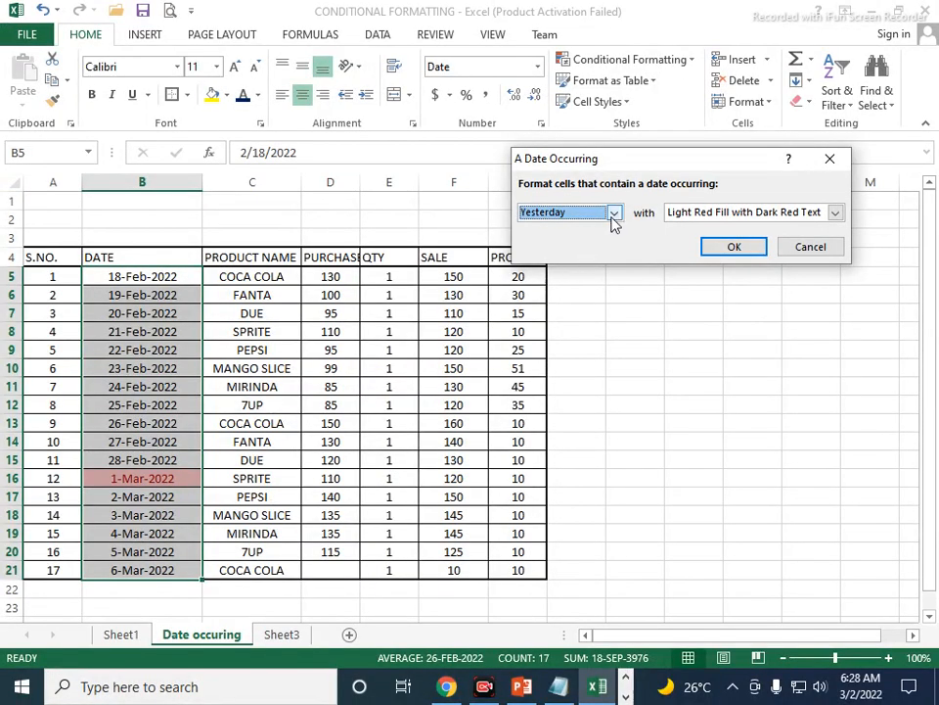
left_click(614, 214)
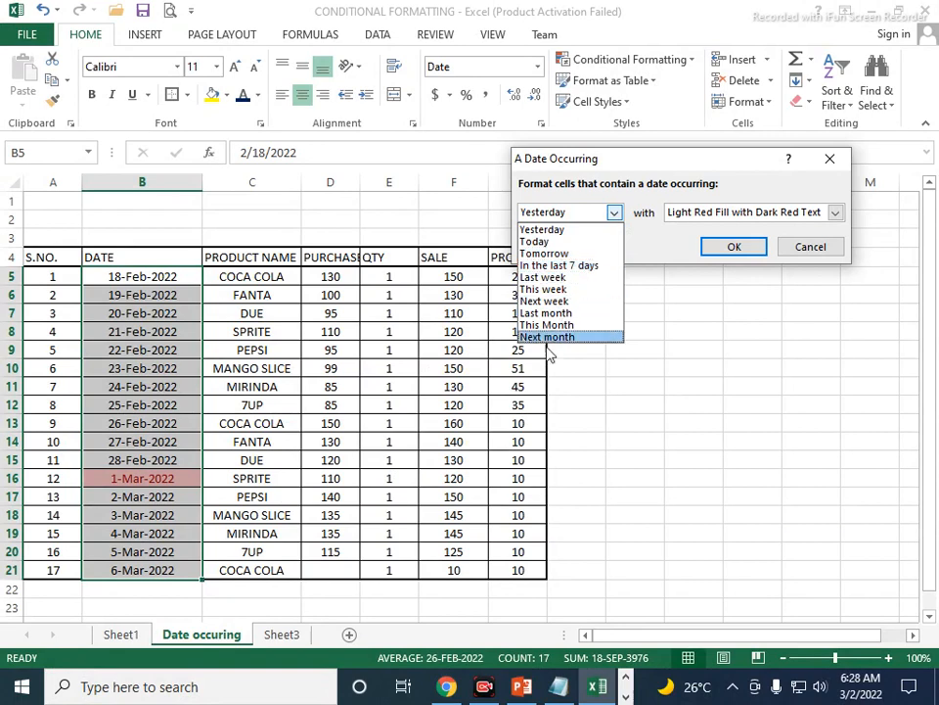
left_click(544, 277)
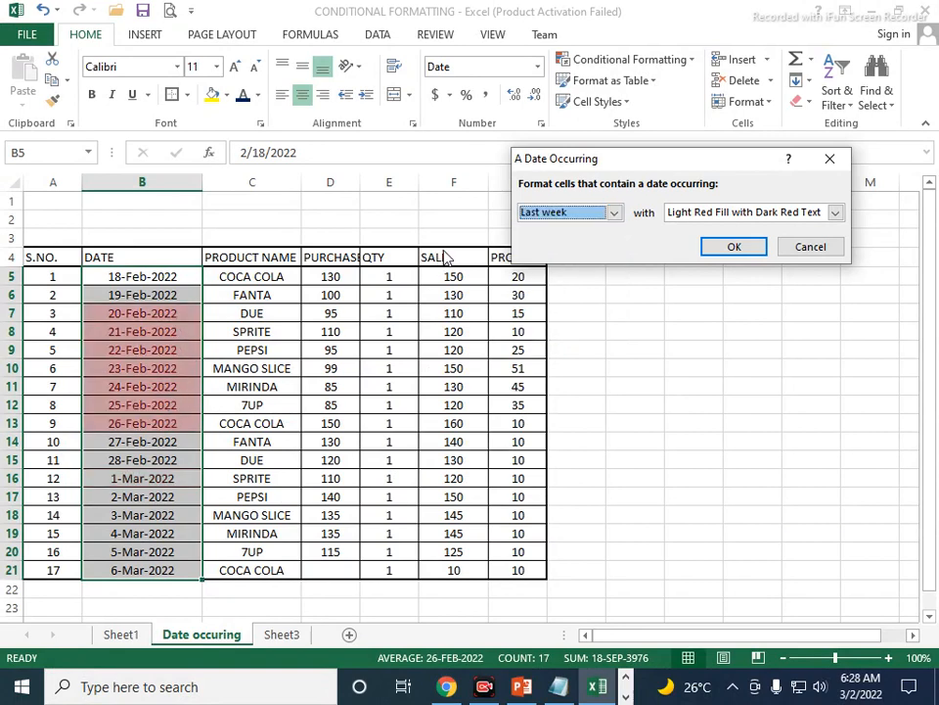
Preview the date rule for Tomorrow, Last week and This week on the Date column.
left_click(614, 213)
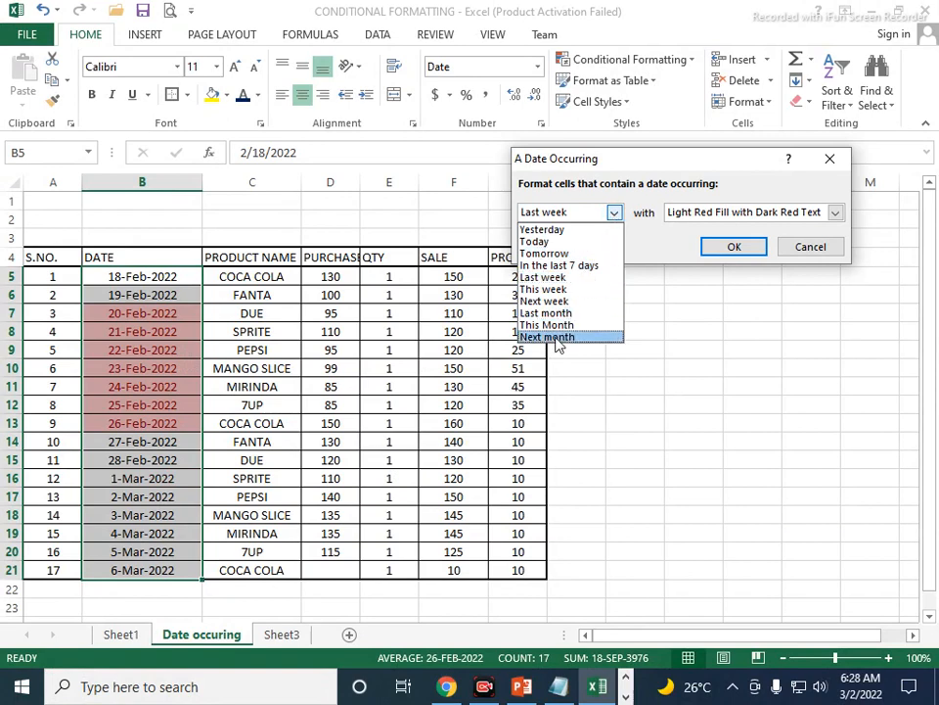
left_click(544, 252)
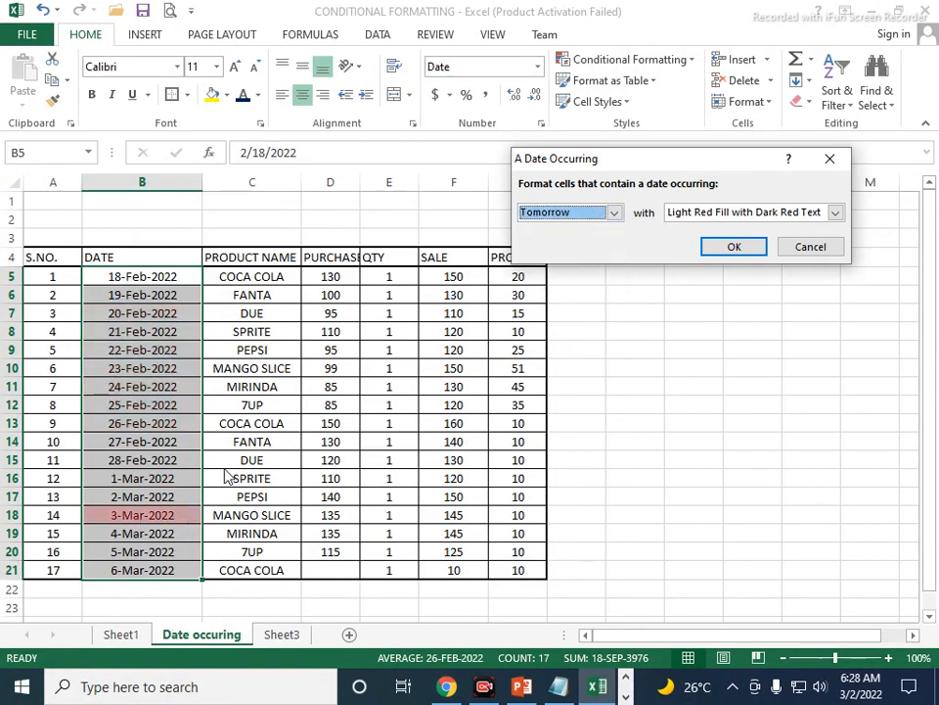
left_click(615, 212)
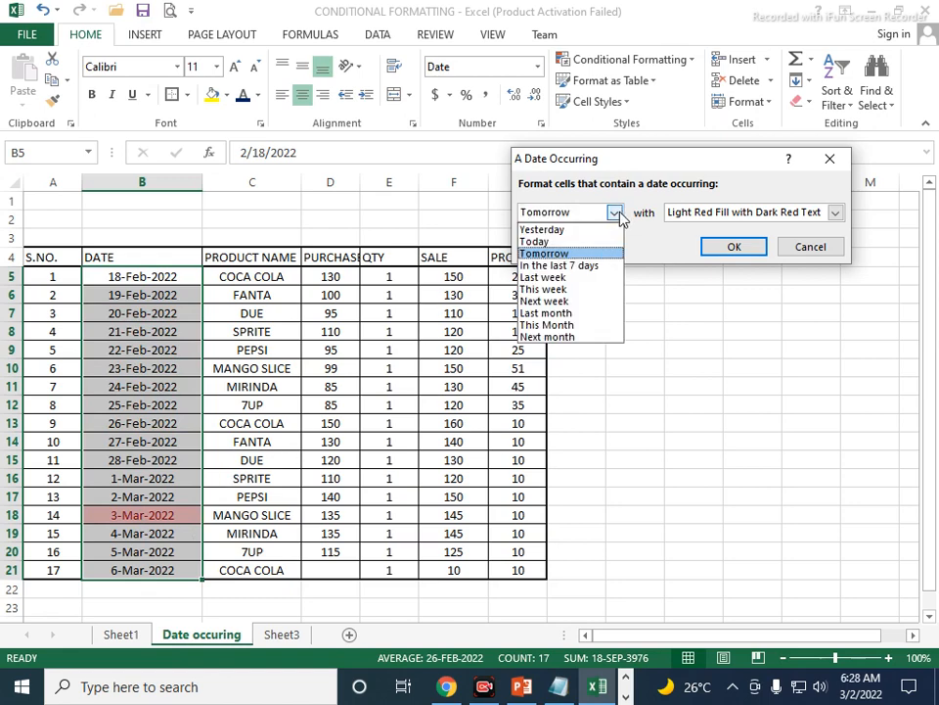
left_click(549, 279)
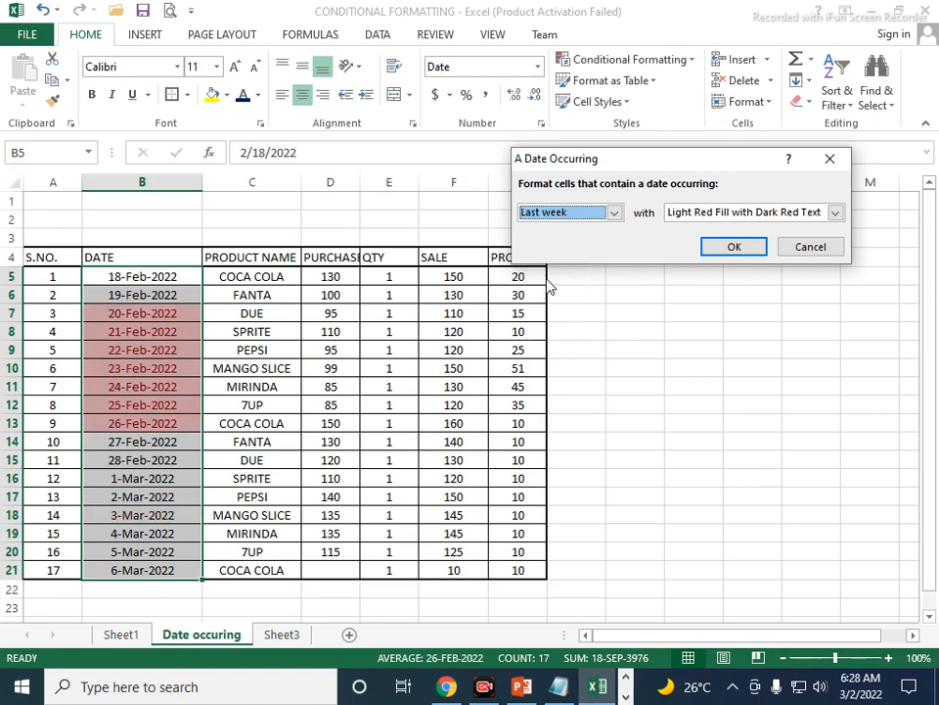
left_click(556, 216)
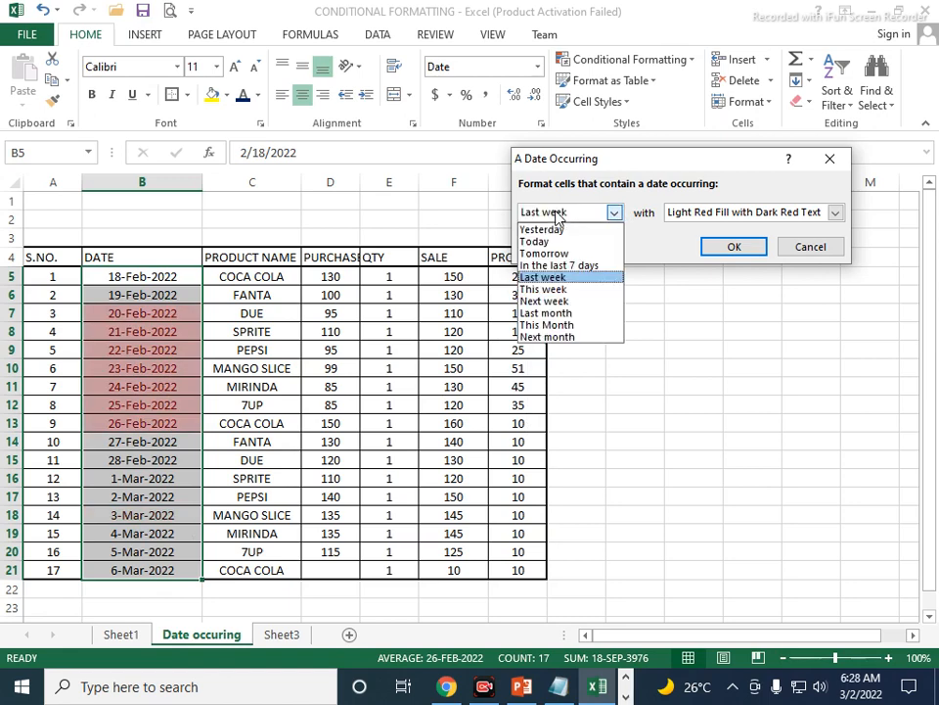
left_click(544, 290)
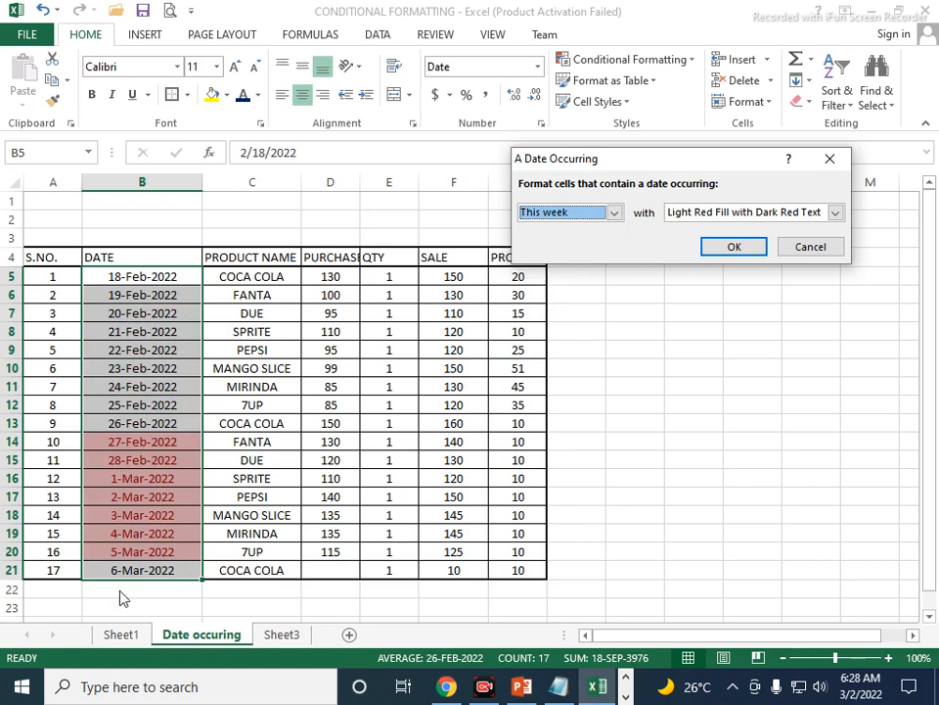
Preview the date rule for Yesterday and Tomorrow, and cancel it without applying.
left_click(620, 214)
left_click(591, 232)
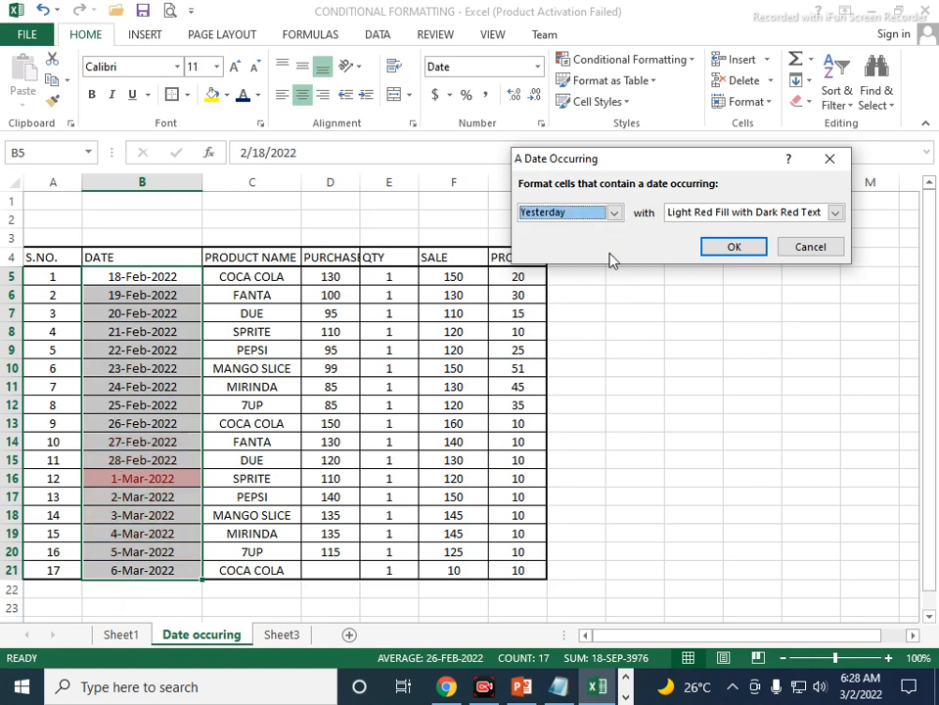
left_click(614, 213)
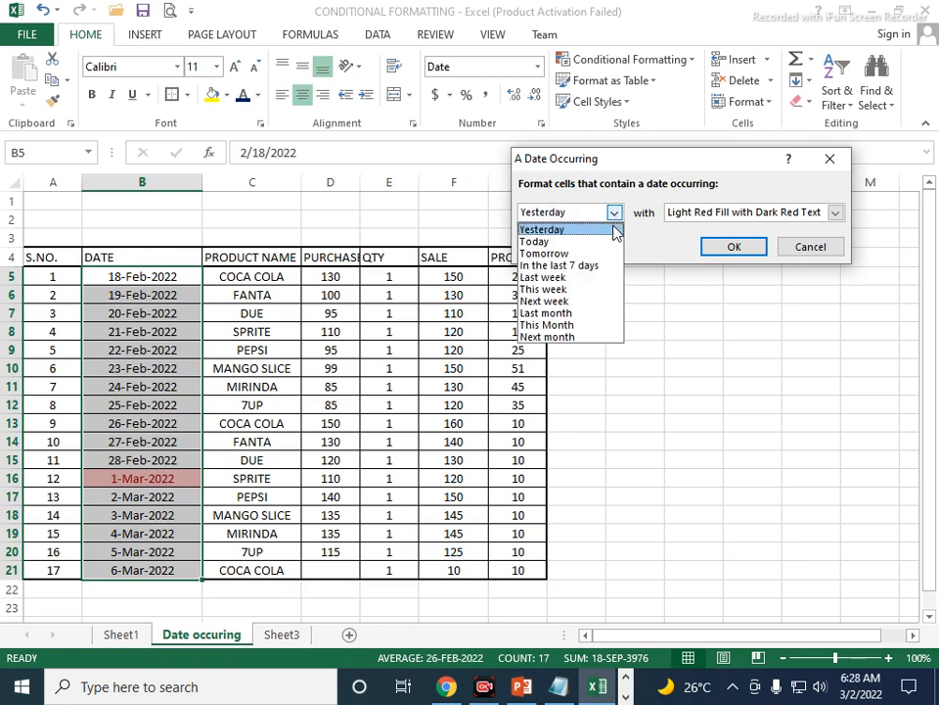
left_click(540, 253)
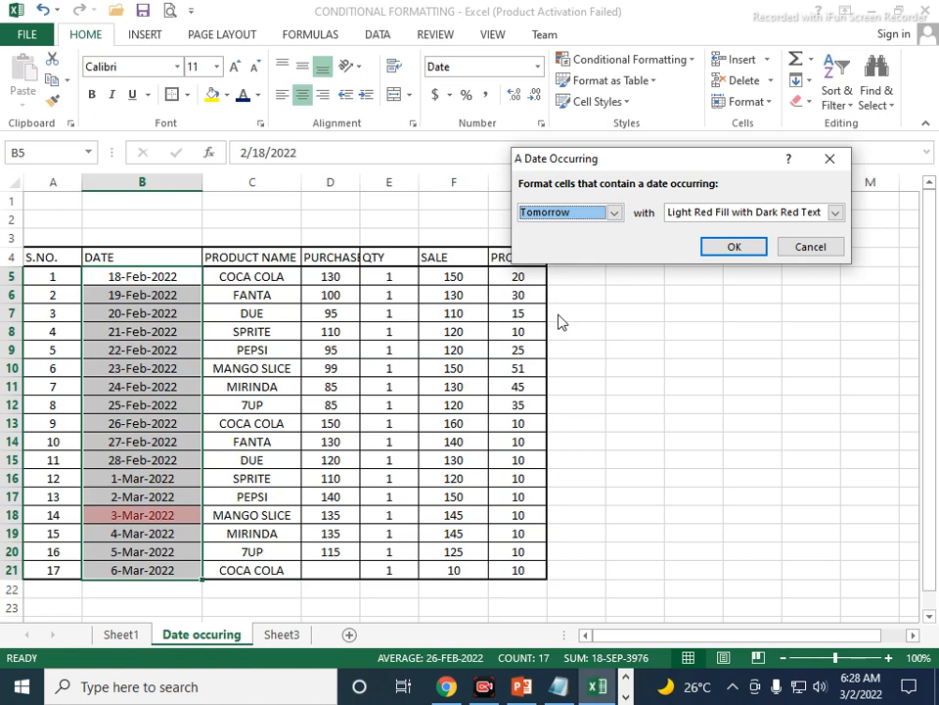
left_click(793, 246)
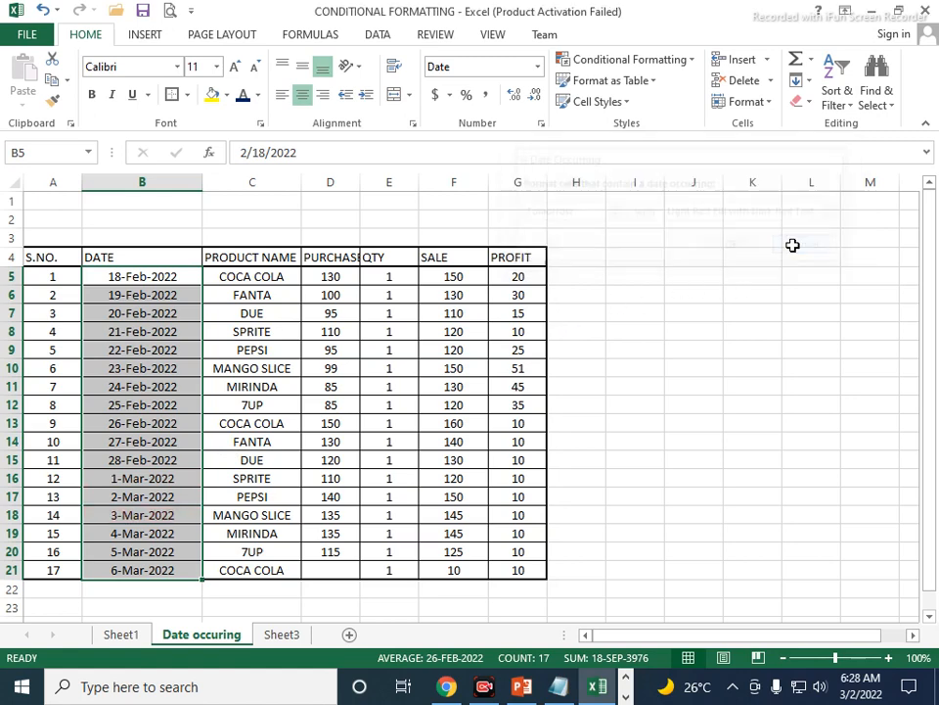
left_click(673, 63)
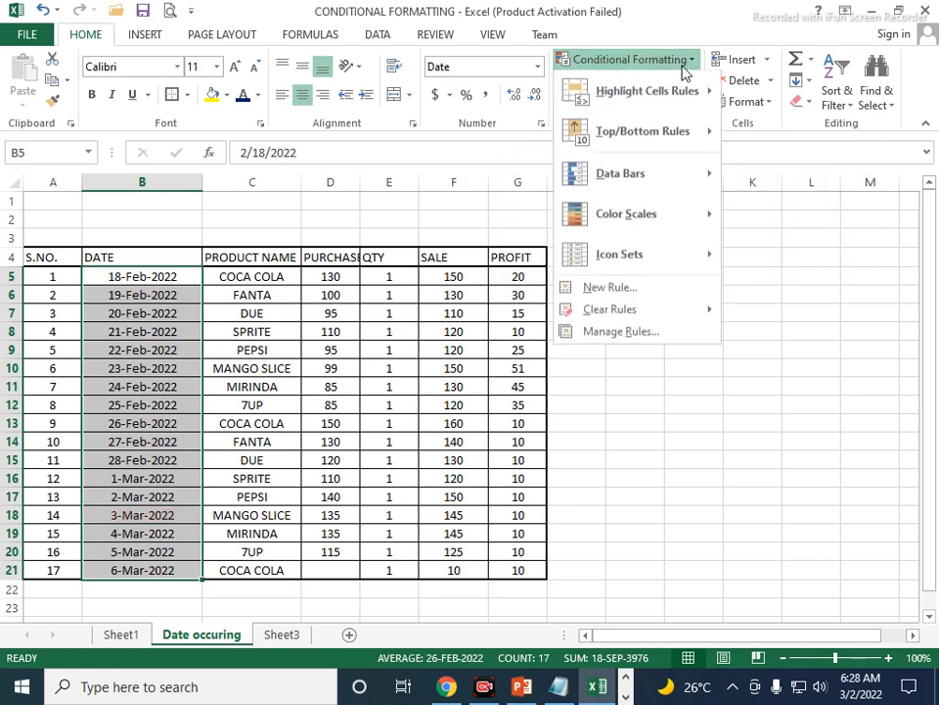
mouse_move(682, 106)
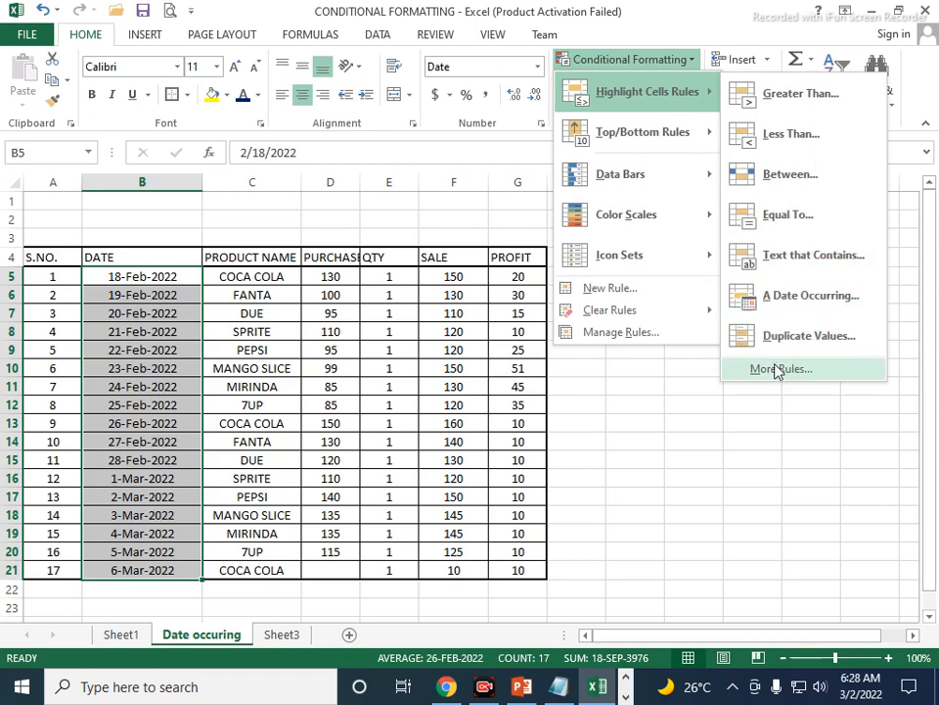
left_click(631, 479)
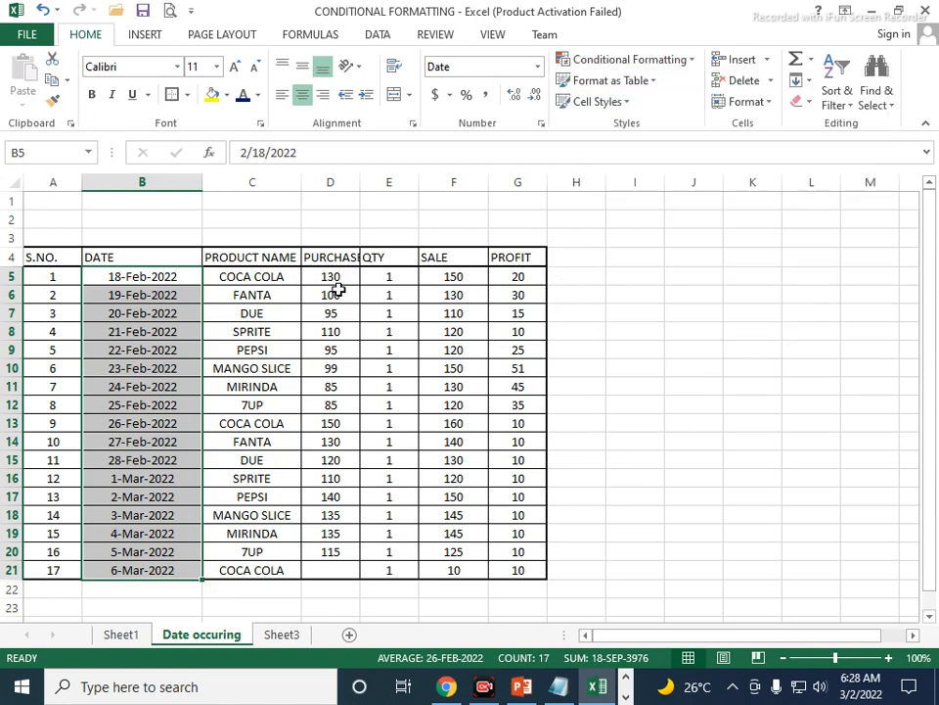
Start a Duplicate Values highlight rule on the purchase amounts in D5:D21 and preview both Duplicate and Unique values.
left_click_drag(336, 278, 337, 566)
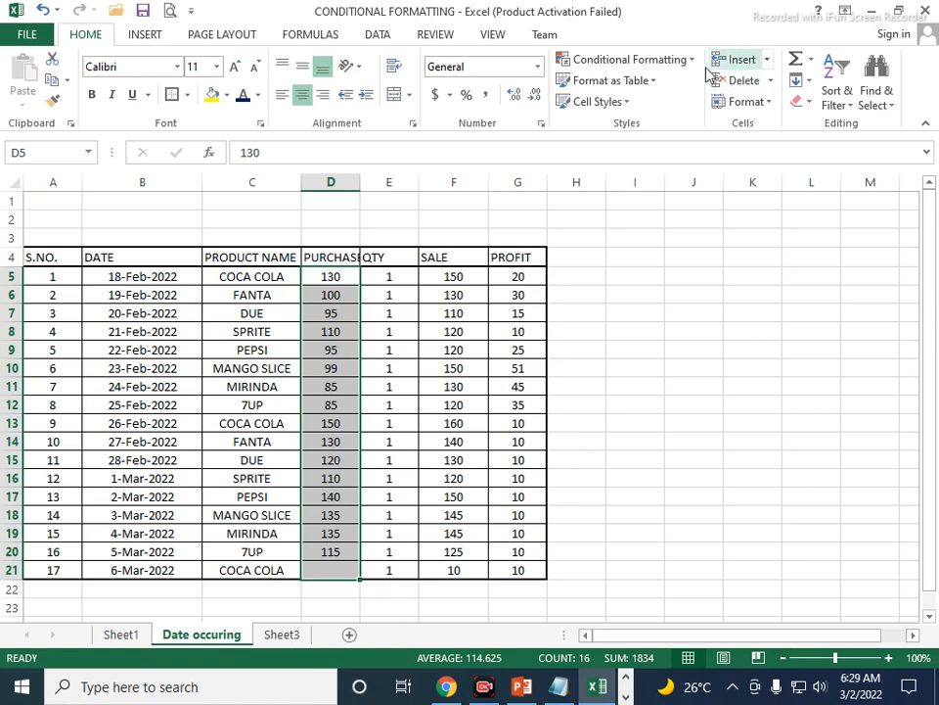
left_click(629, 59)
mouse_move(692, 92)
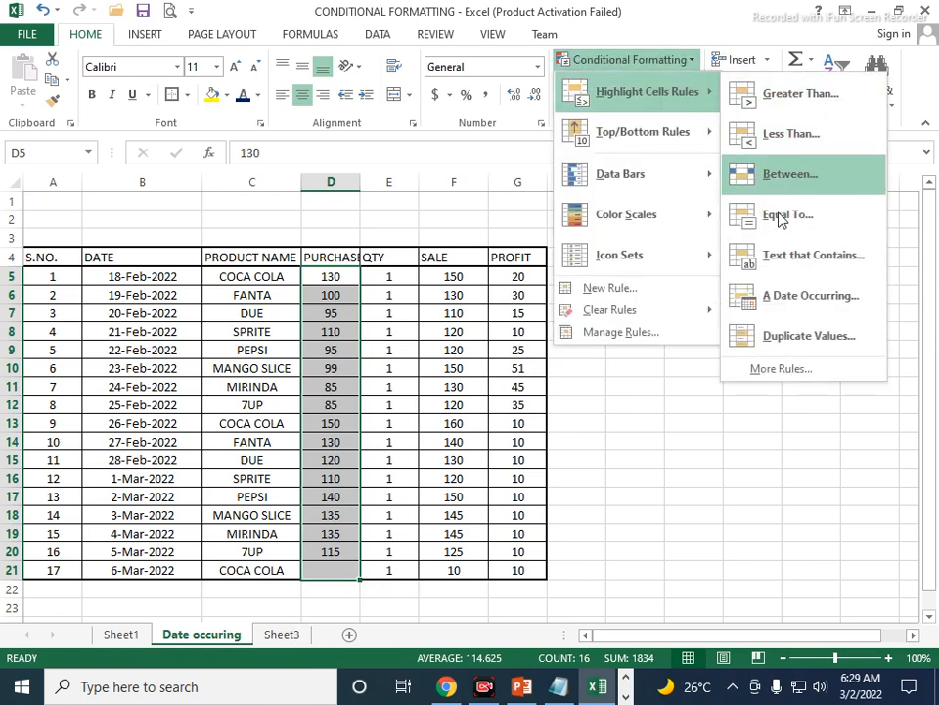
left_click(773, 338)
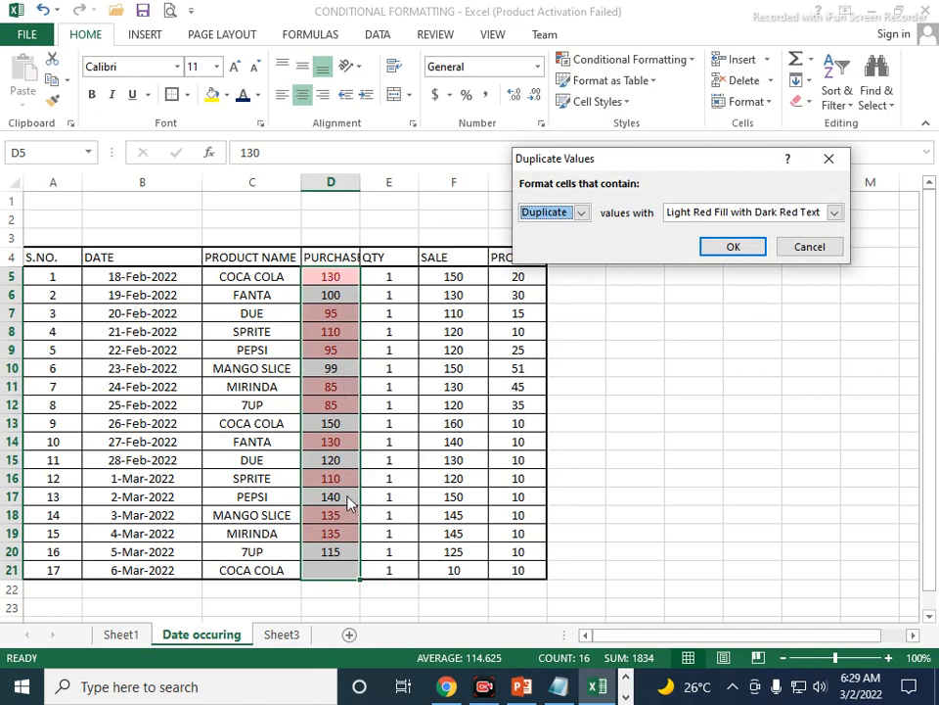
left_click_drag(719, 175, 781, 122)
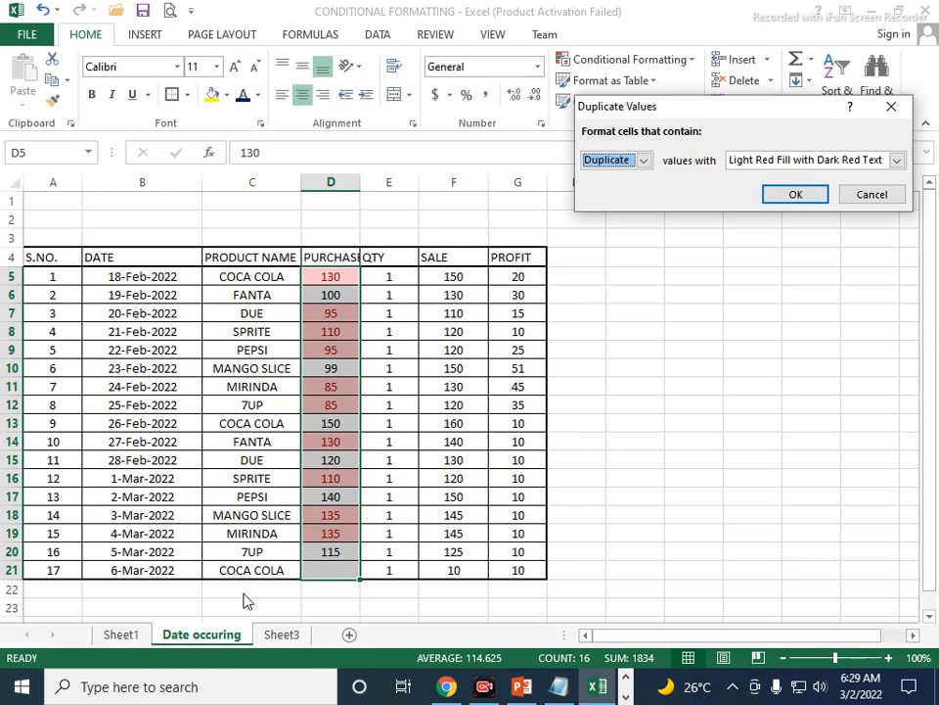
left_click(645, 162)
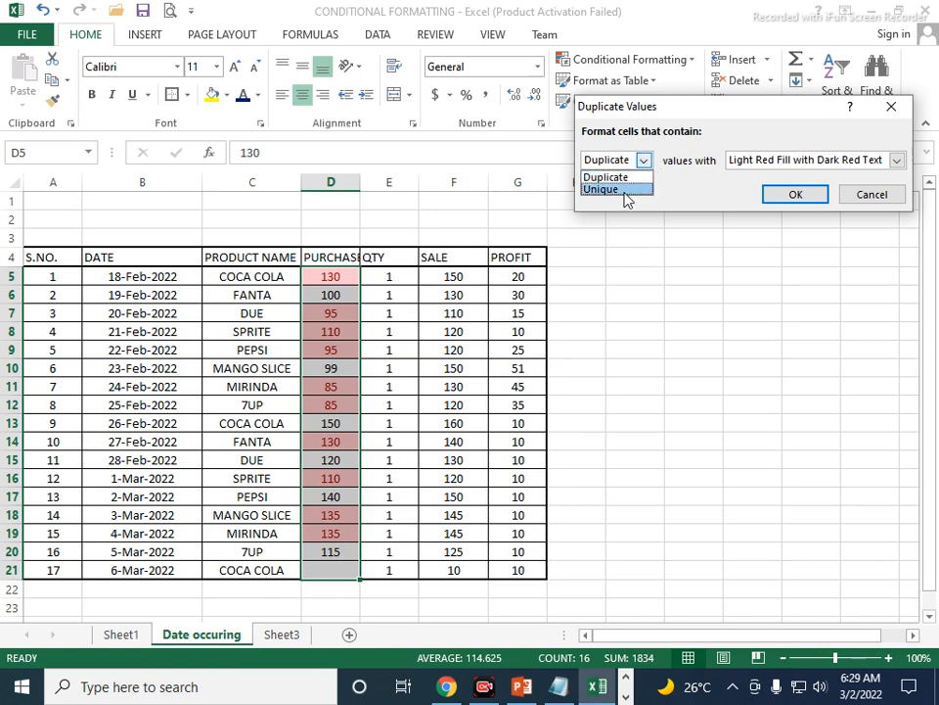
left_click(626, 191)
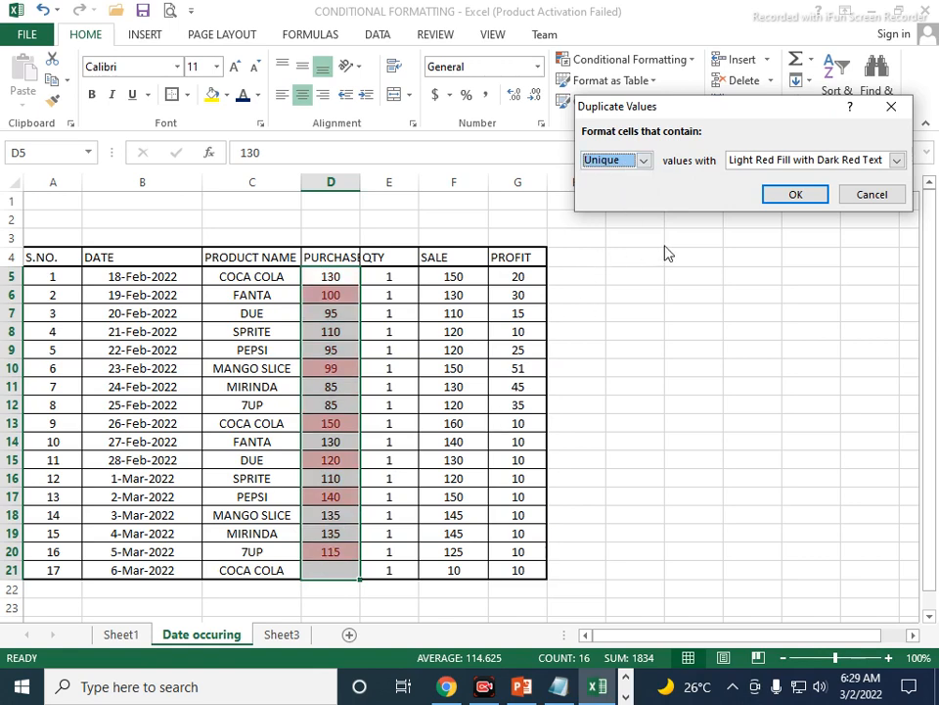
Try Green Fill with Dark Green Text and Yellow Fill with Dark Yellow Text for the unique values, and cancel the rule.
left_click(898, 160)
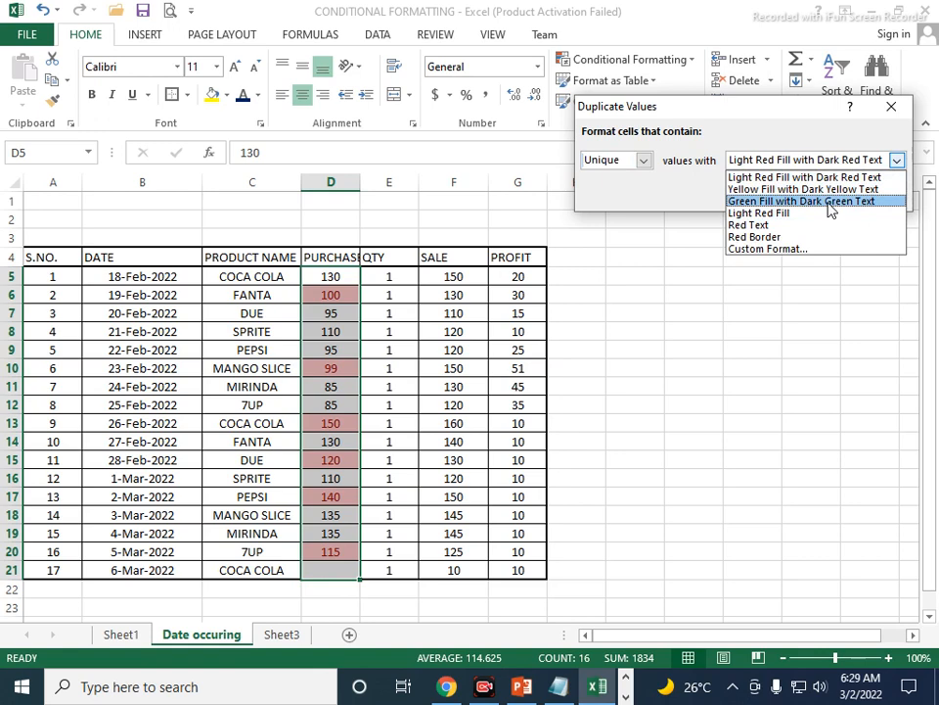
left_click(829, 201)
left_click(897, 160)
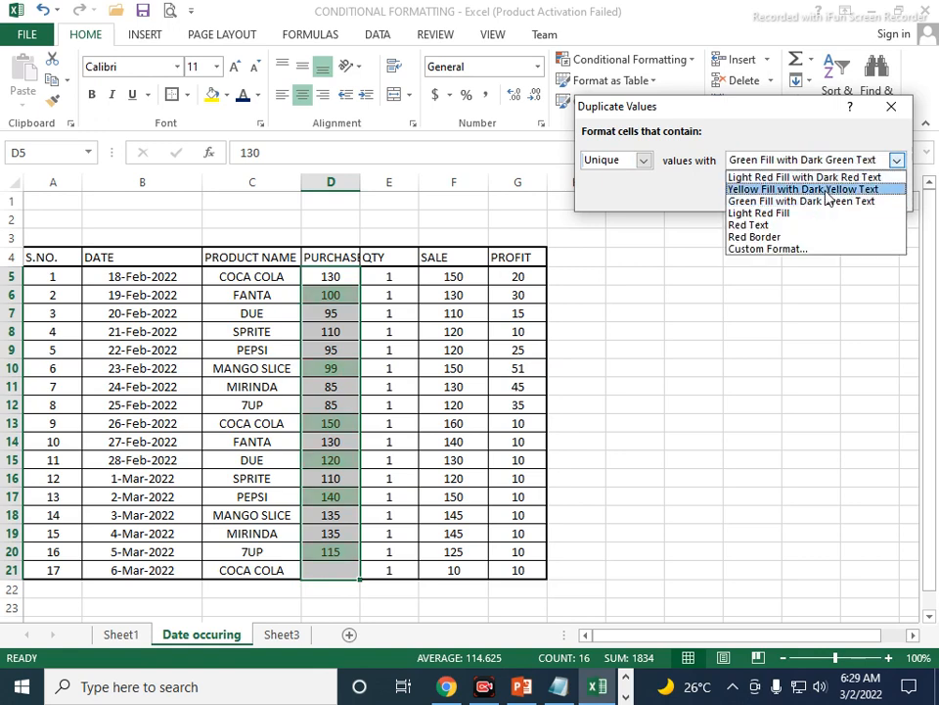
left_click(827, 190)
left_click(851, 194)
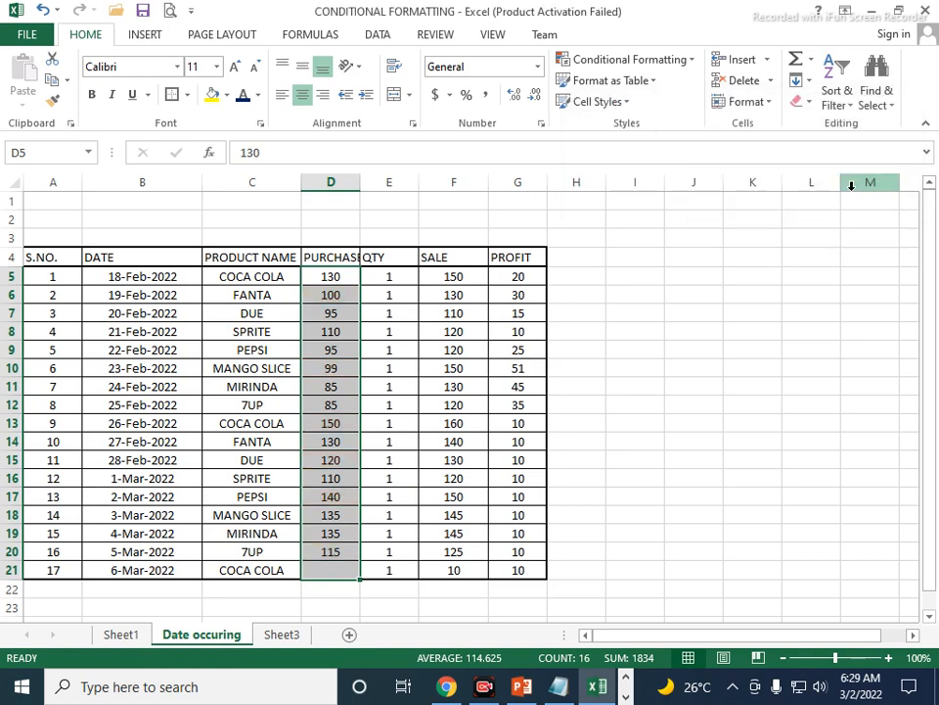
left_click(696, 64)
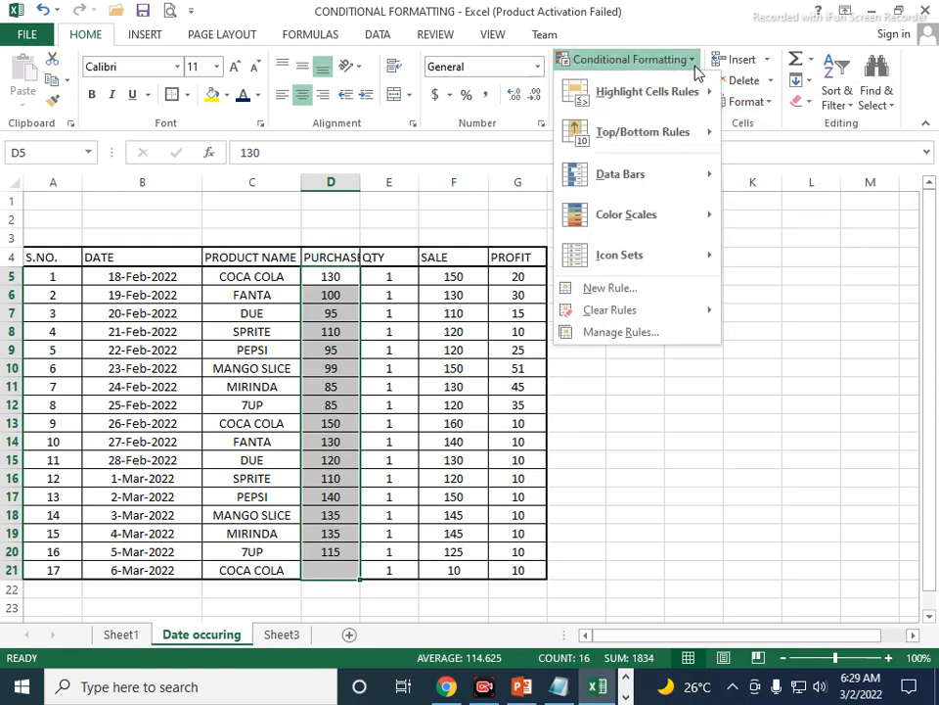
mouse_move(680, 150)
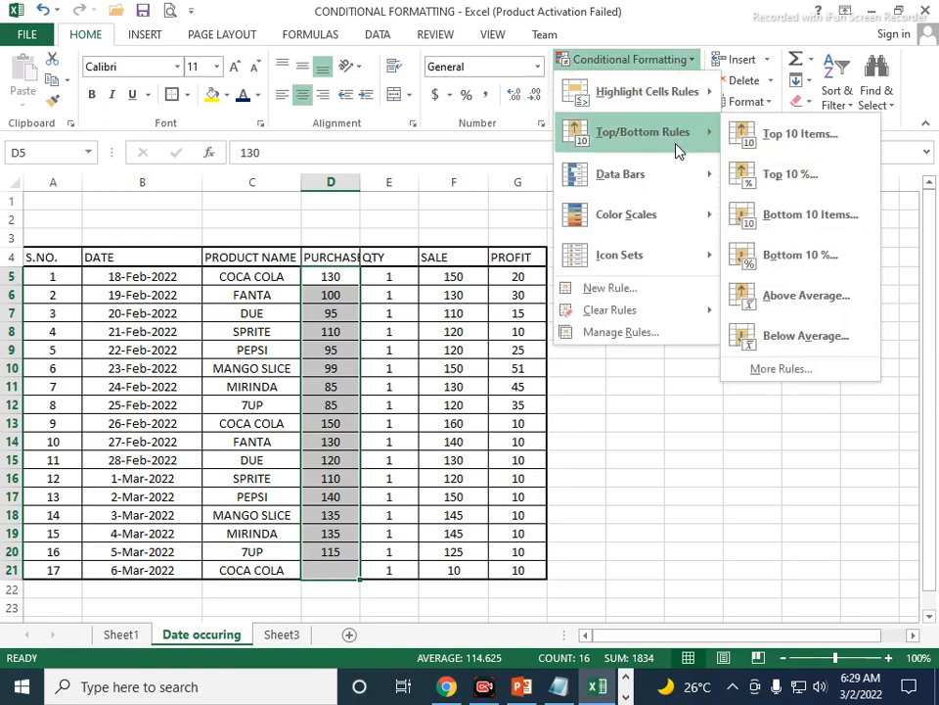
left_click(411, 244)
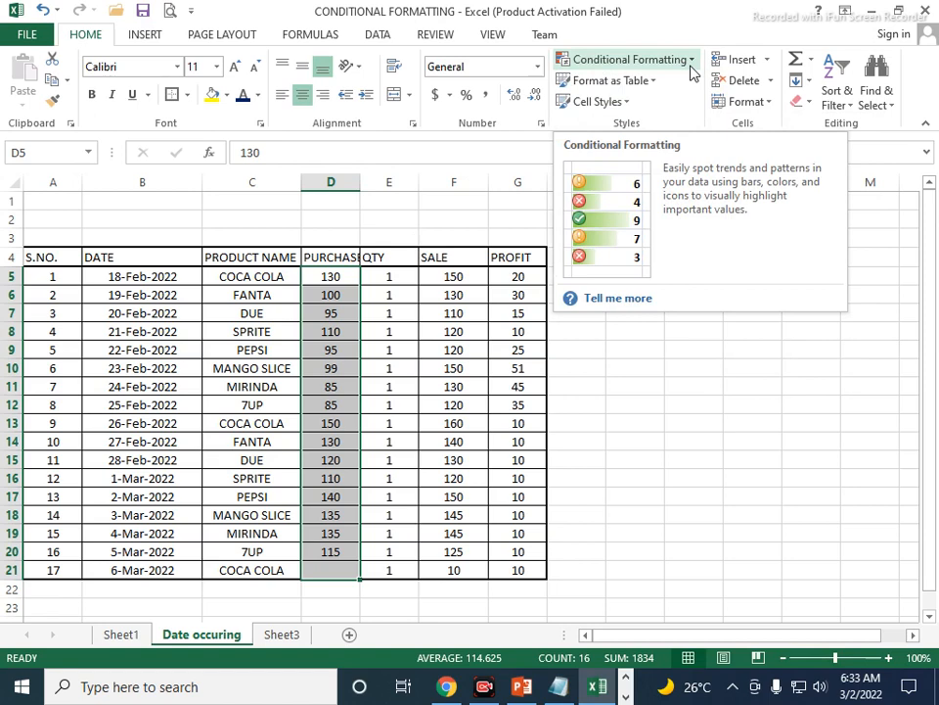
left_click(692, 69)
mouse_move(673, 143)
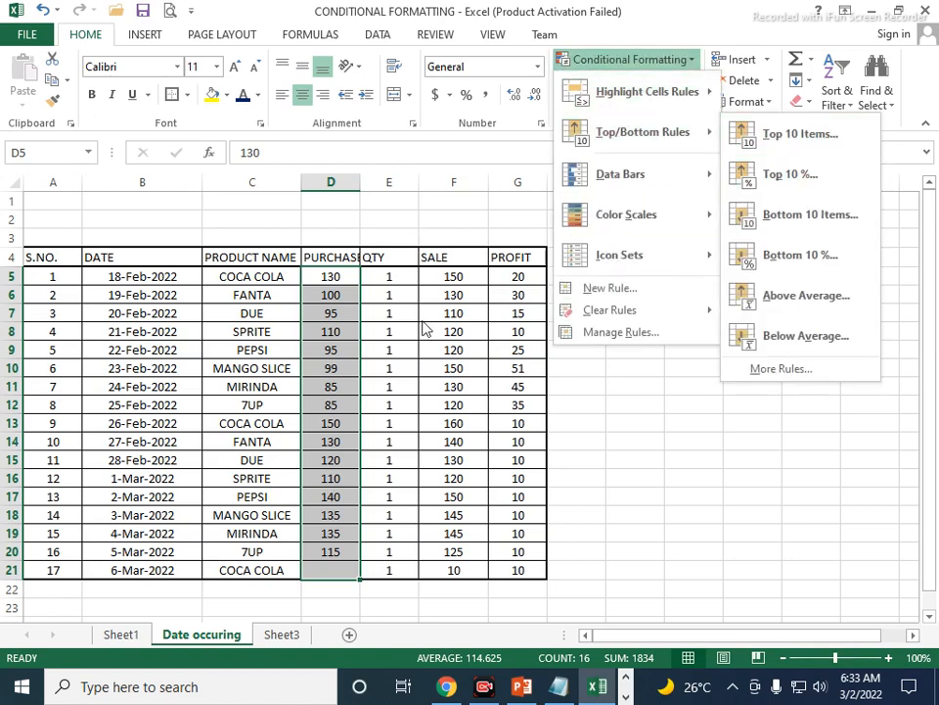
key("Escape")
key("Escape")
Widen the Purchase column so its full heading fits, and widen the Profit column.
left_click_drag(362, 184, 390, 184)
left_click(641, 319)
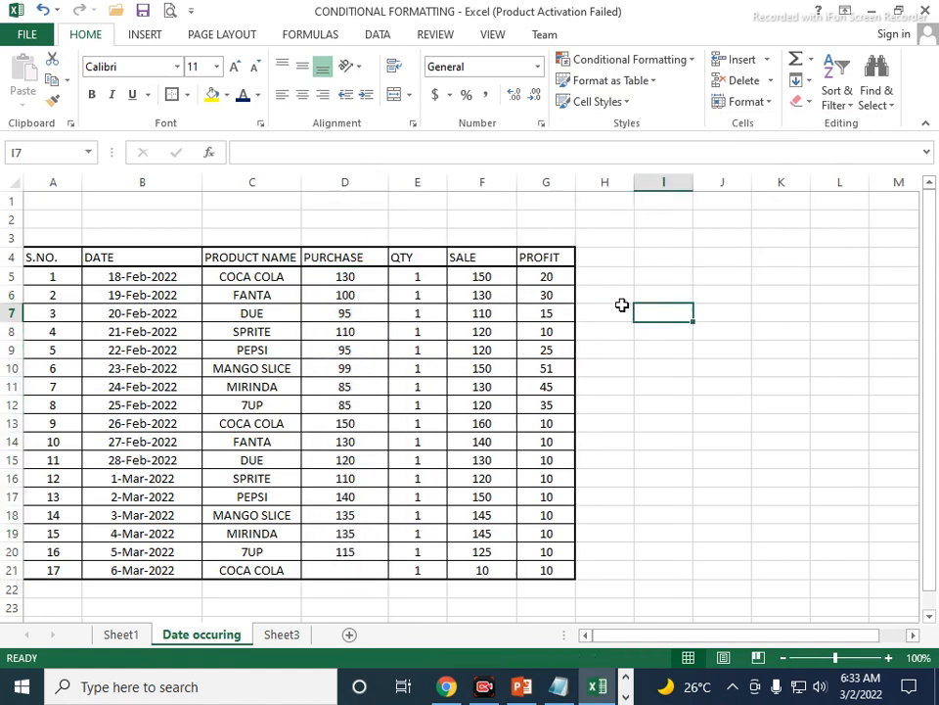
left_click_drag(576, 188, 600, 189)
left_click(670, 373)
Remove the center alignment from the profit values in G5:G21.
left_click_drag(571, 274, 571, 581)
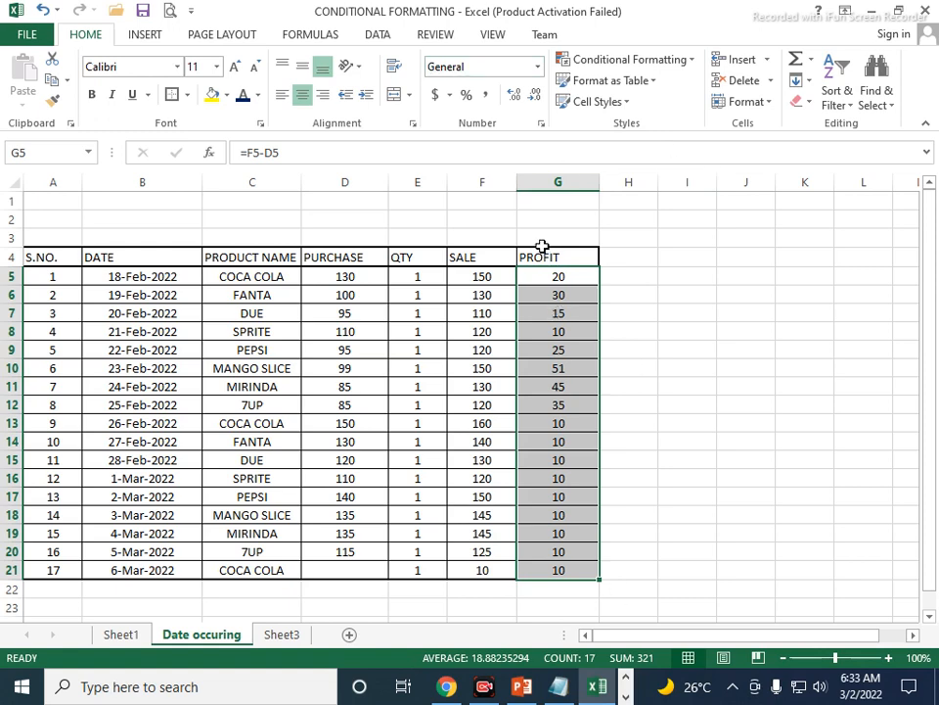
left_click(304, 95)
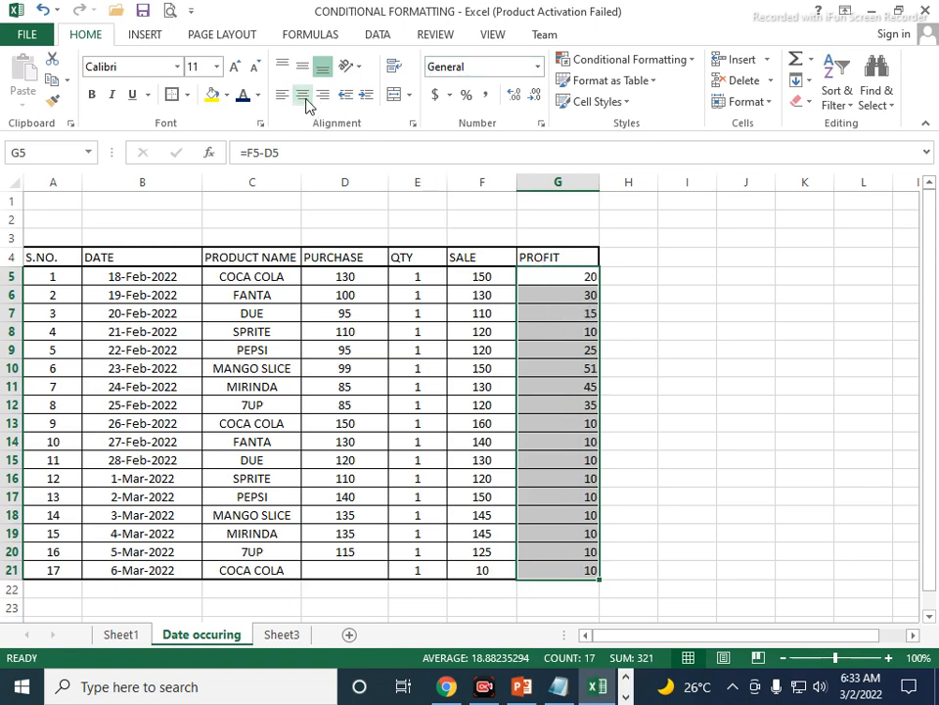
Center the profit values in G5:G21 horizontally.
left_click(303, 95)
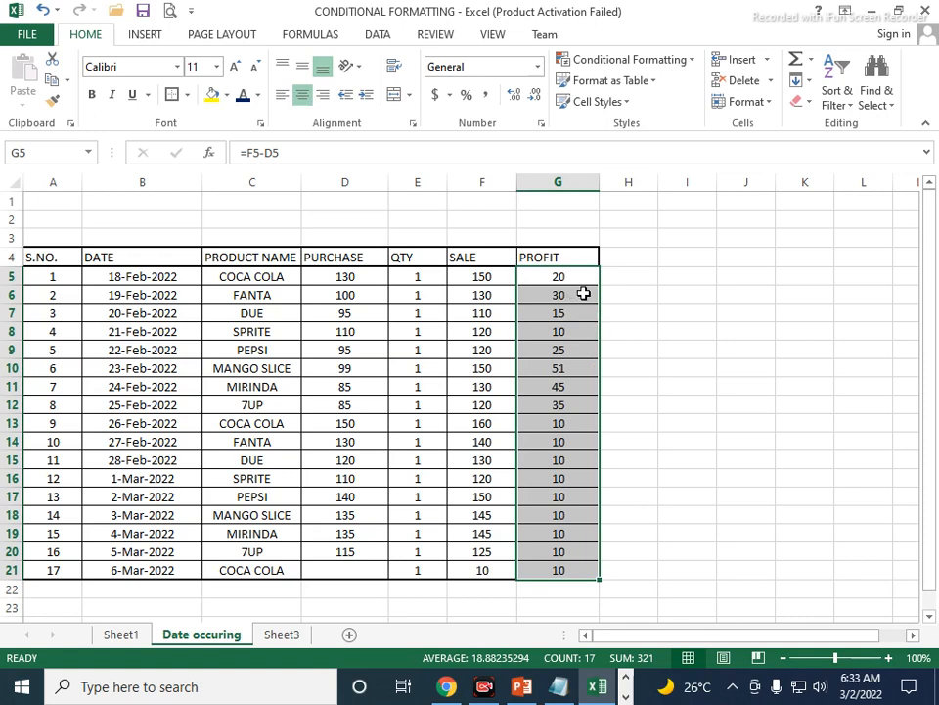
Preview a Top 10 Items rule on the profit values with the rank set to 2, 3 and 4, and cancel it.
left_click(688, 63)
mouse_move(709, 128)
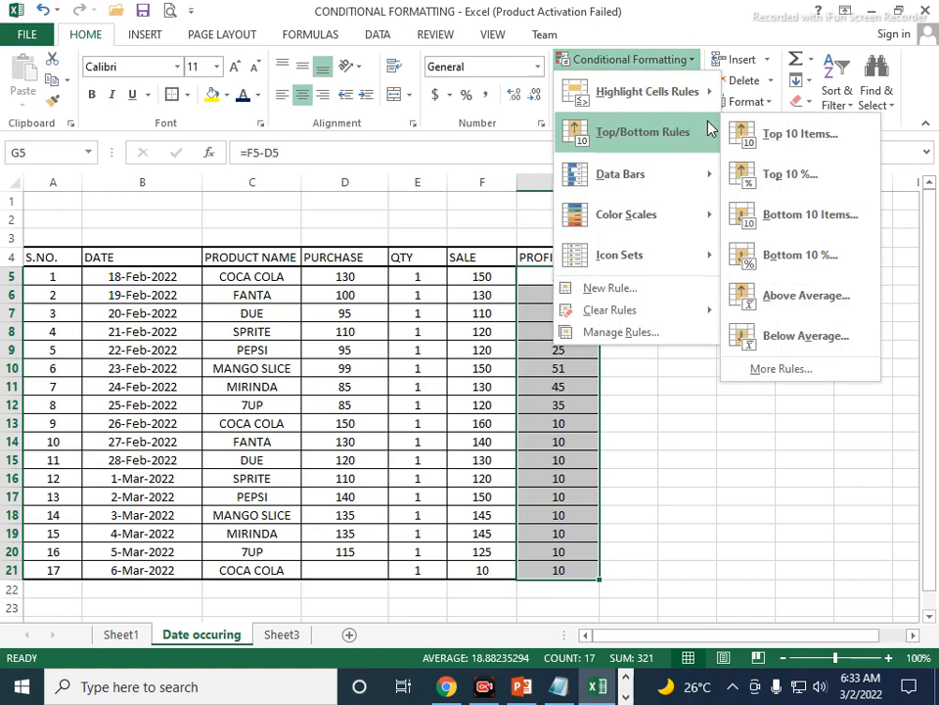
left_click(782, 145)
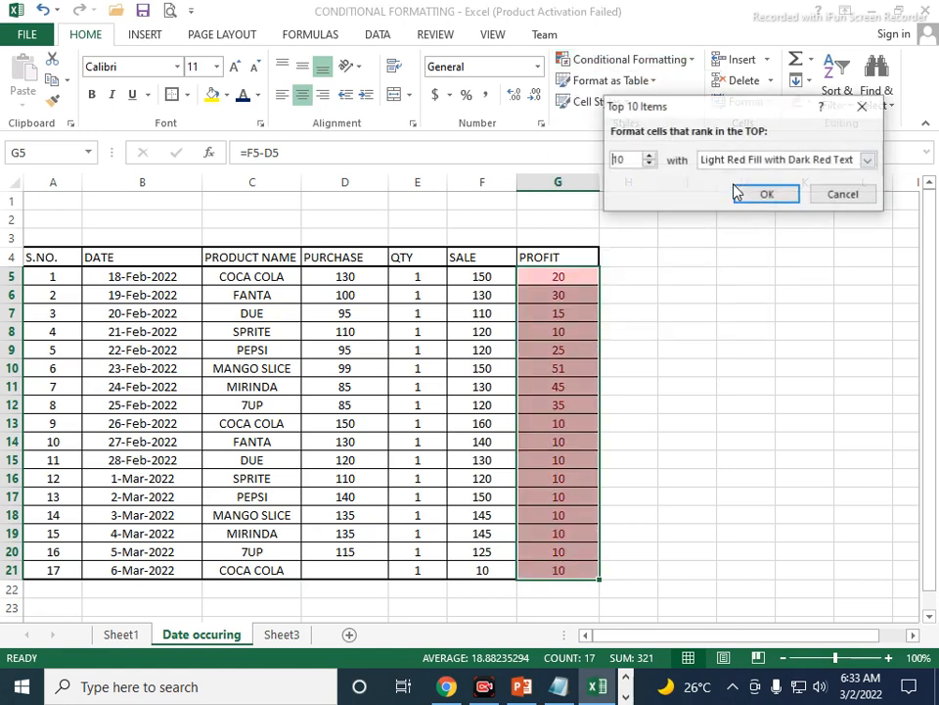
left_click(649, 165)
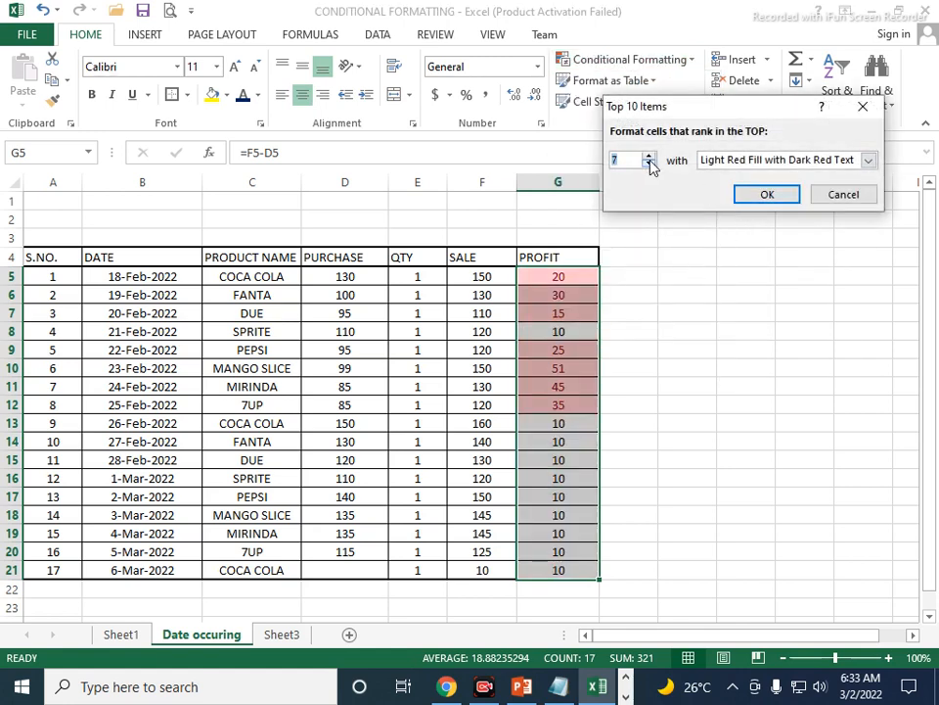
left_click(649, 164)
left_click(649, 164)
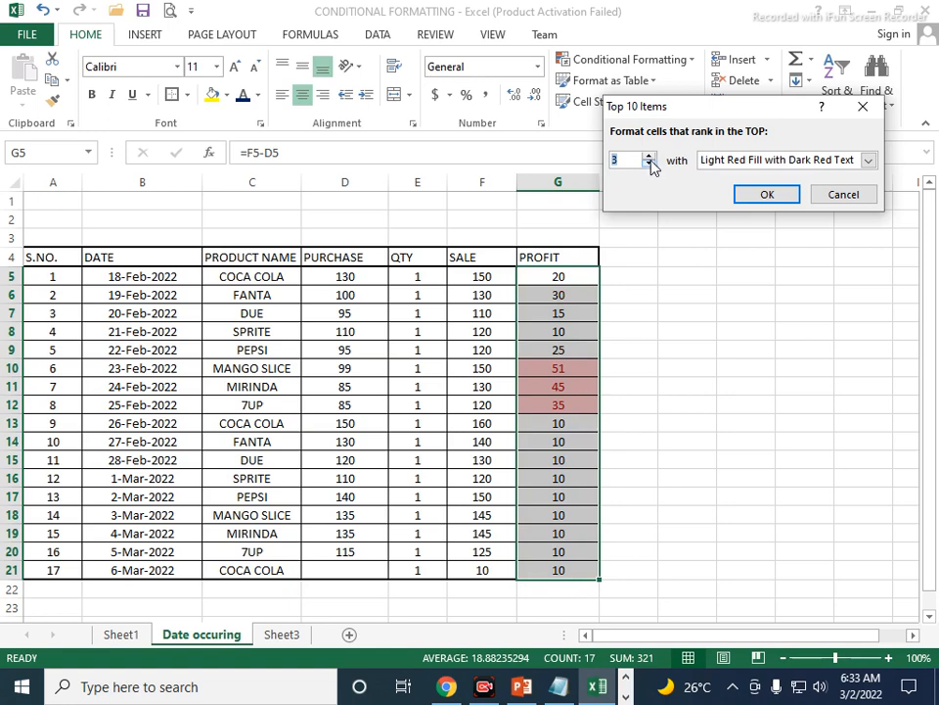
left_click(649, 165)
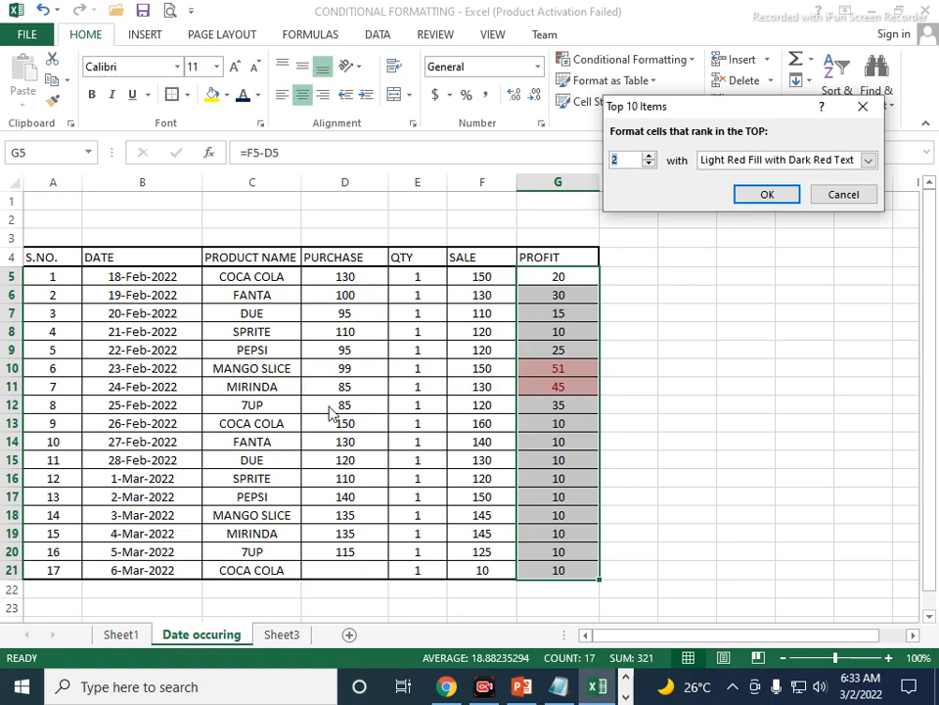
left_click(649, 156)
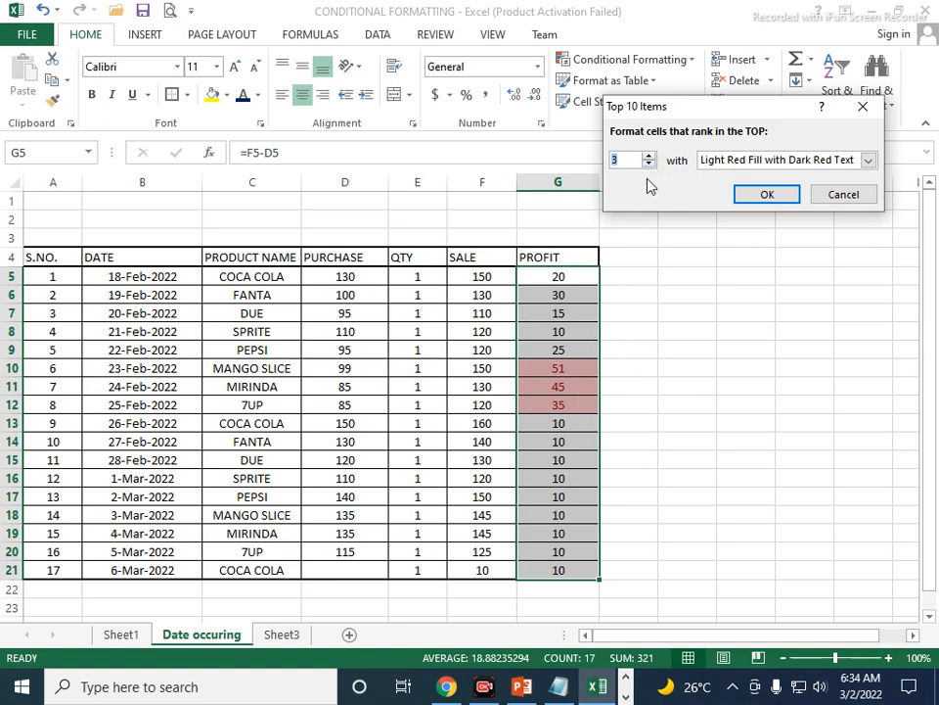
left_click(649, 156)
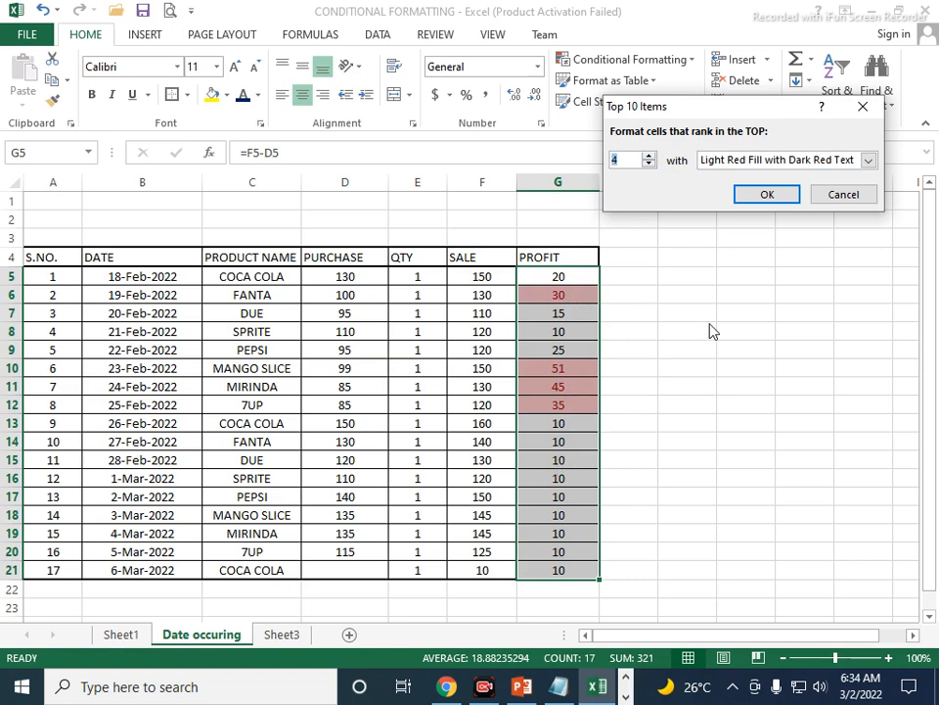
left_click(844, 195)
Enter a list of five sample first names in J6:J10, outside the product table.
left_click(739, 382)
left_click(772, 288)
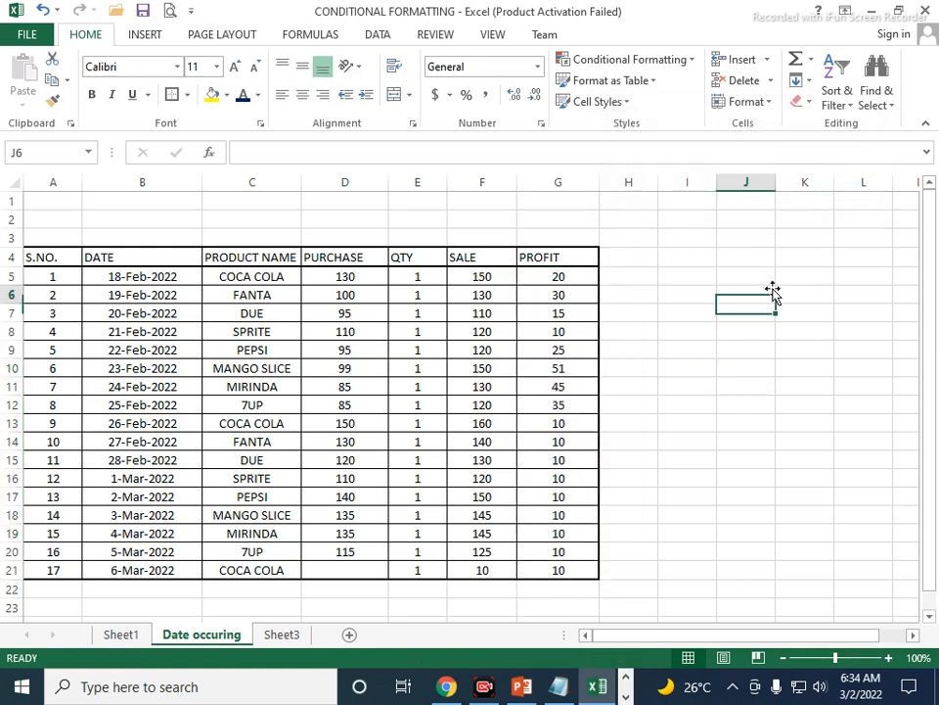
type("a")
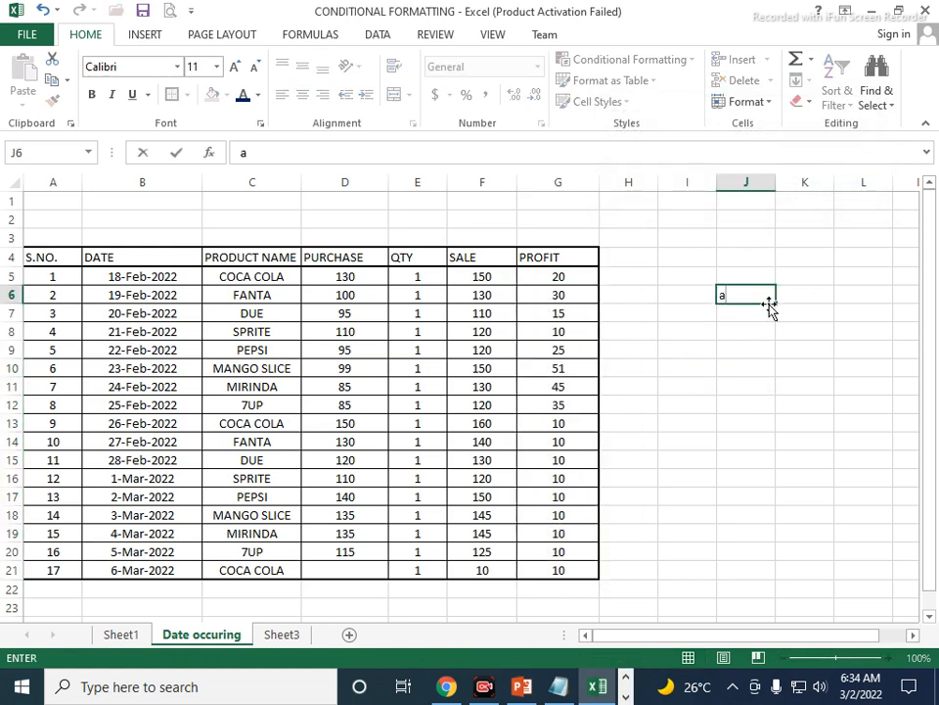
type("MJAD")
key("Return")
type("LARAIB")
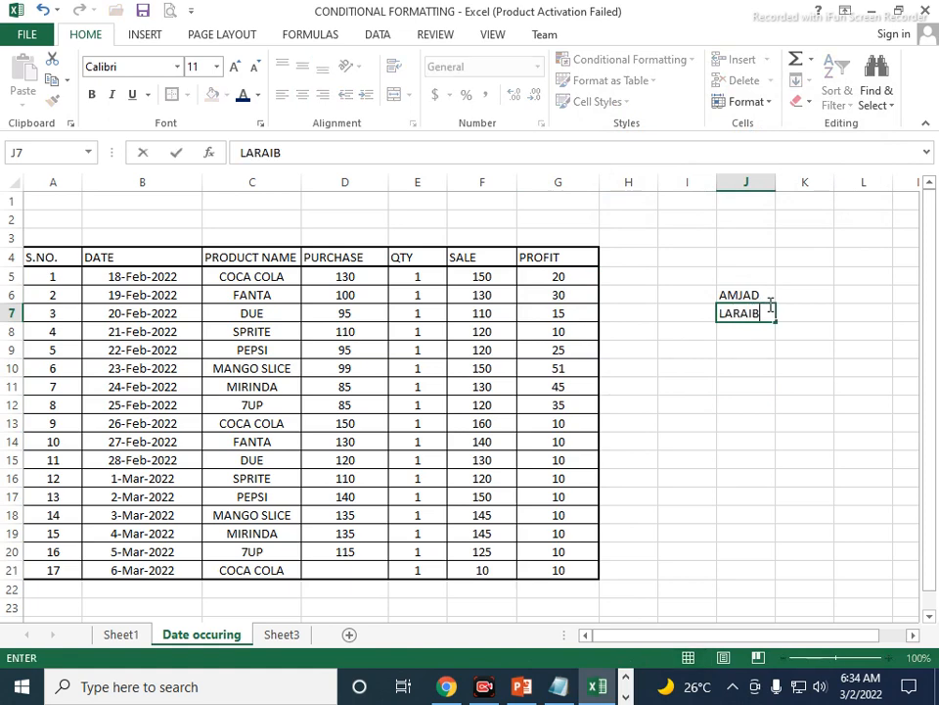
key("Return")
type("ADN")
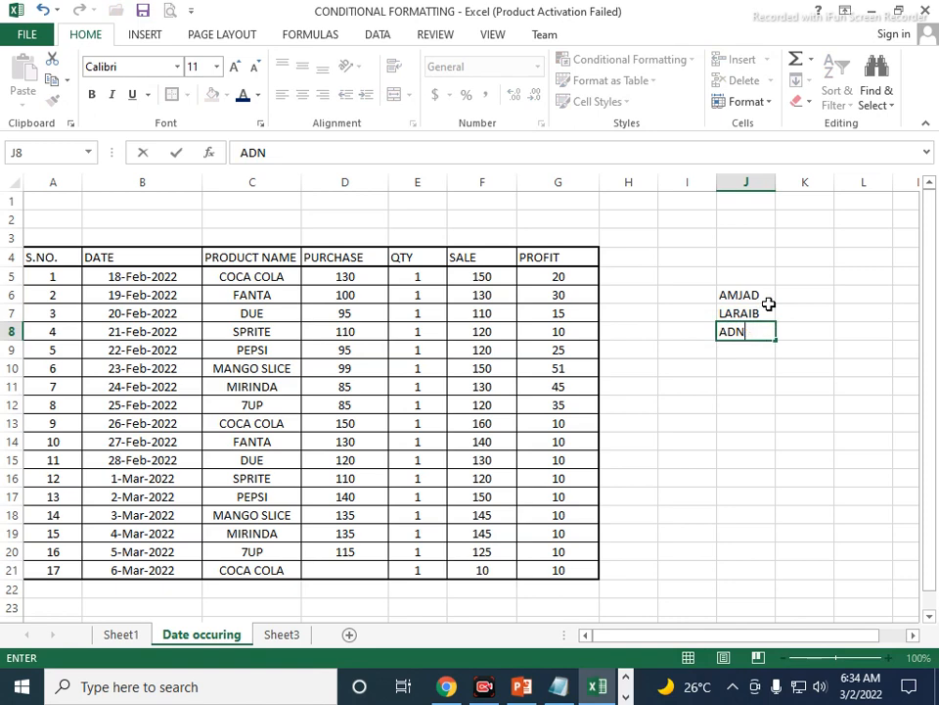
type("AAN")
key("Return")
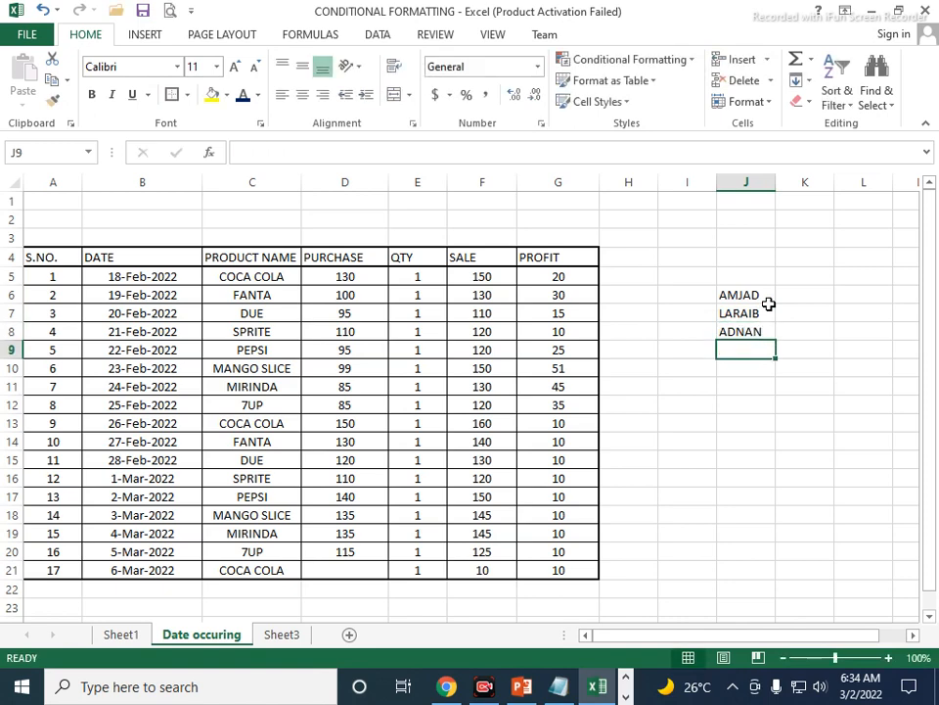
type("ATIF")
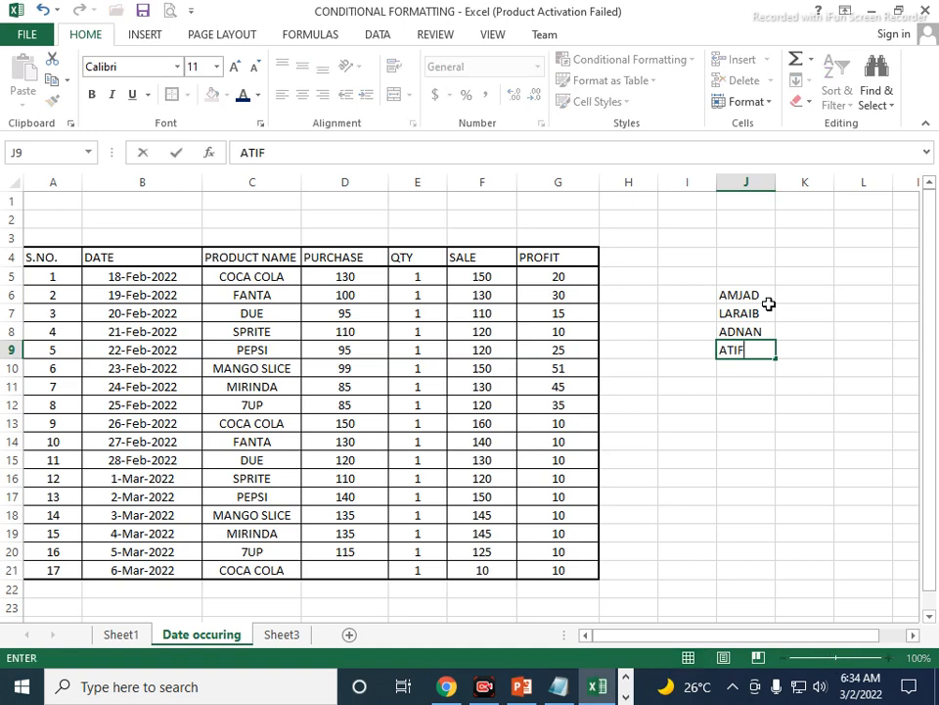
key("Return")
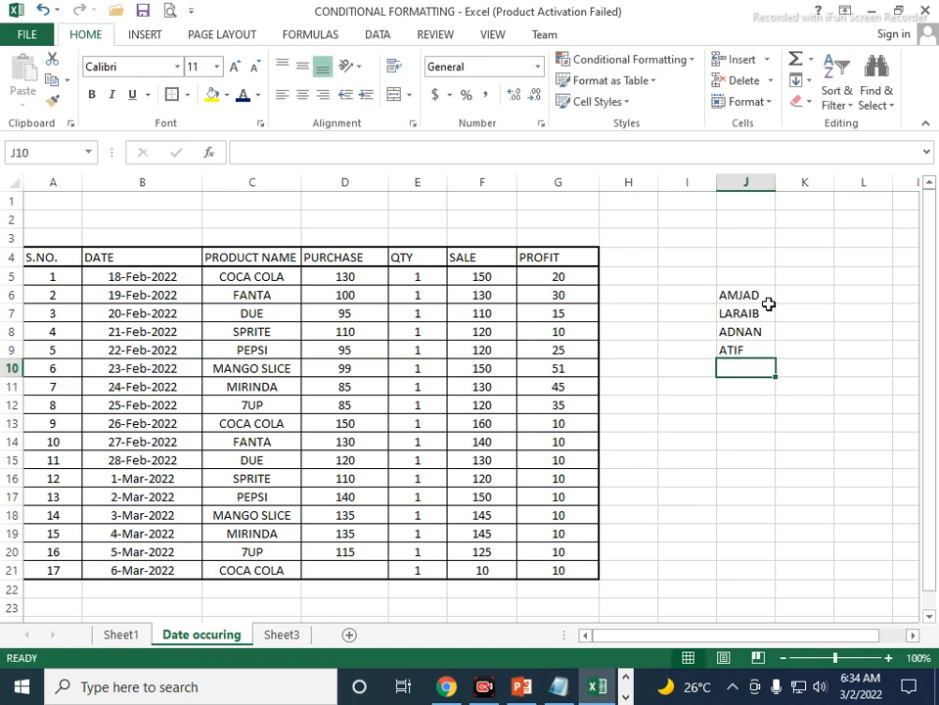
type("KAMRAN")
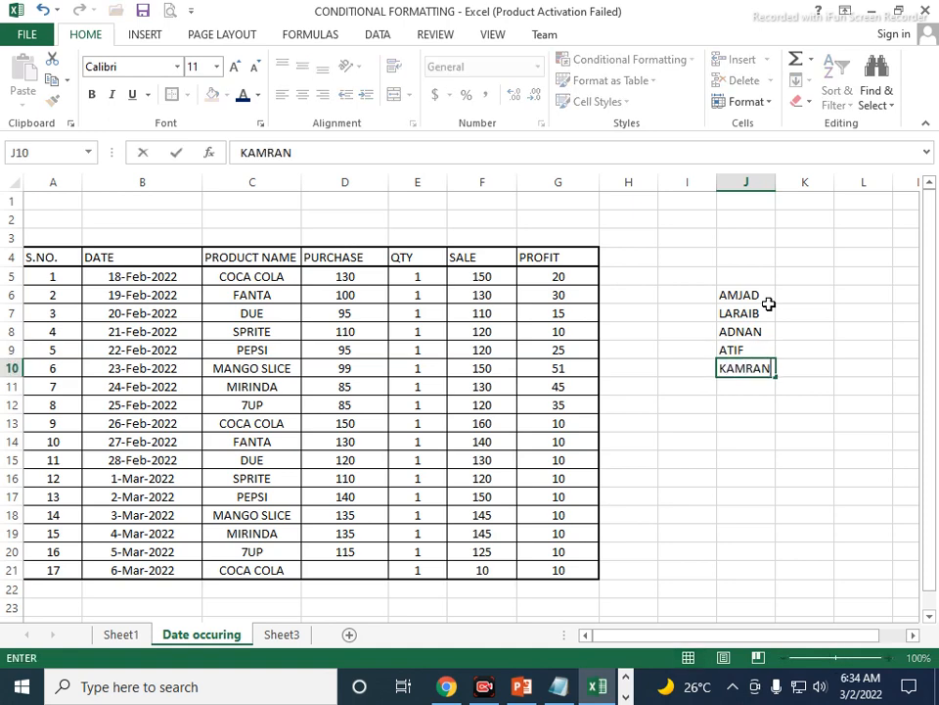
key("Tab")
Enter the values 90, 80, 30, 40 and 60 beside the names in K6:K10.
key("Up")
key("Up")
key("Up")
key("Up")
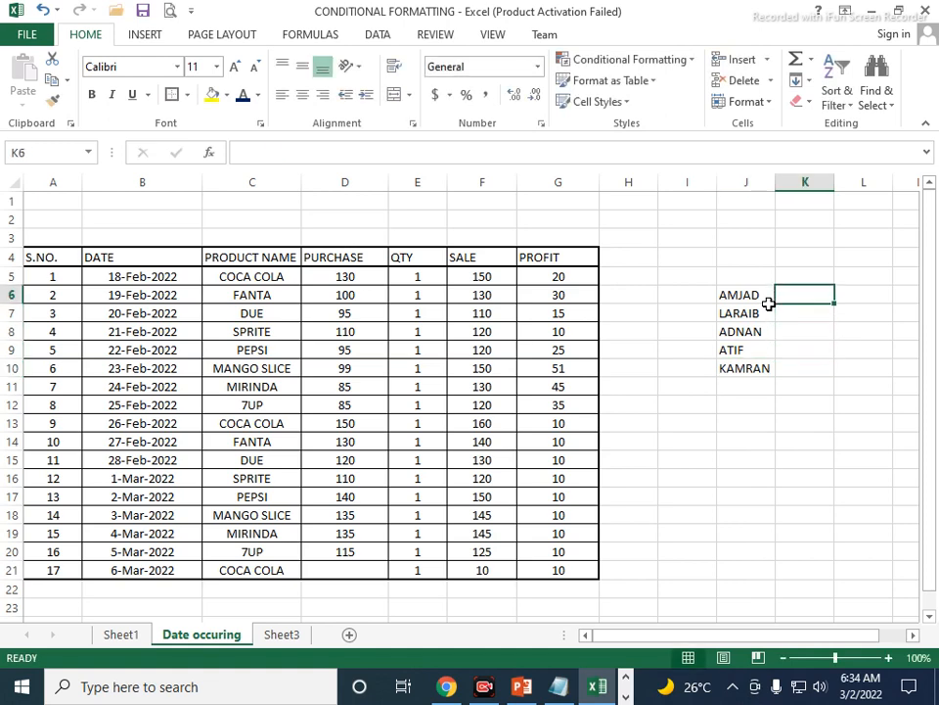
type("90")
key("Return")
type("80")
key("Return")
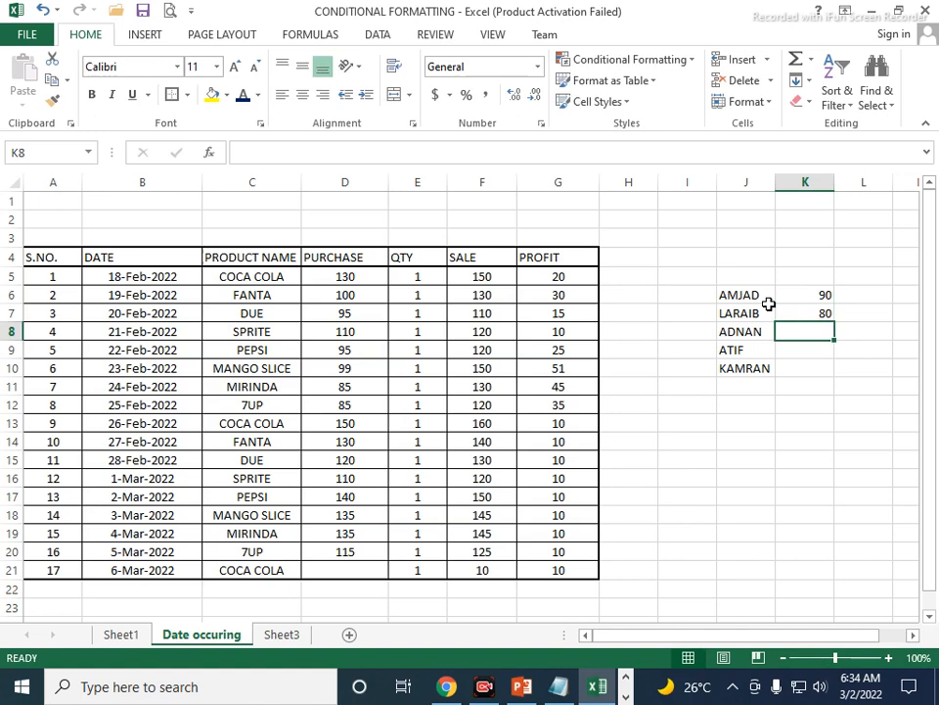
type("30")
key("Return")
type("40")
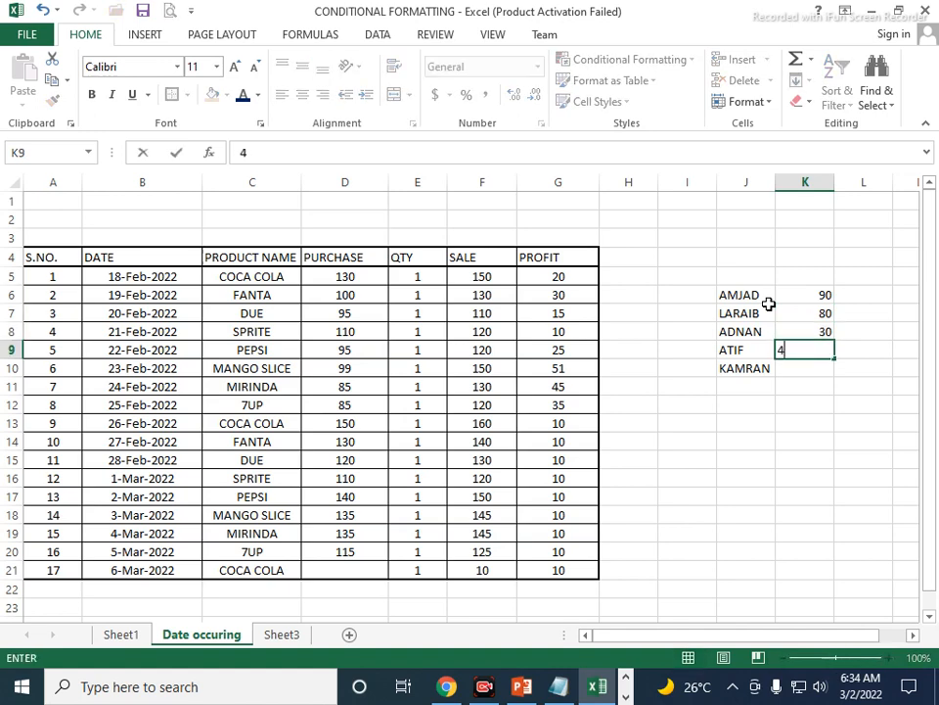
key("Return")
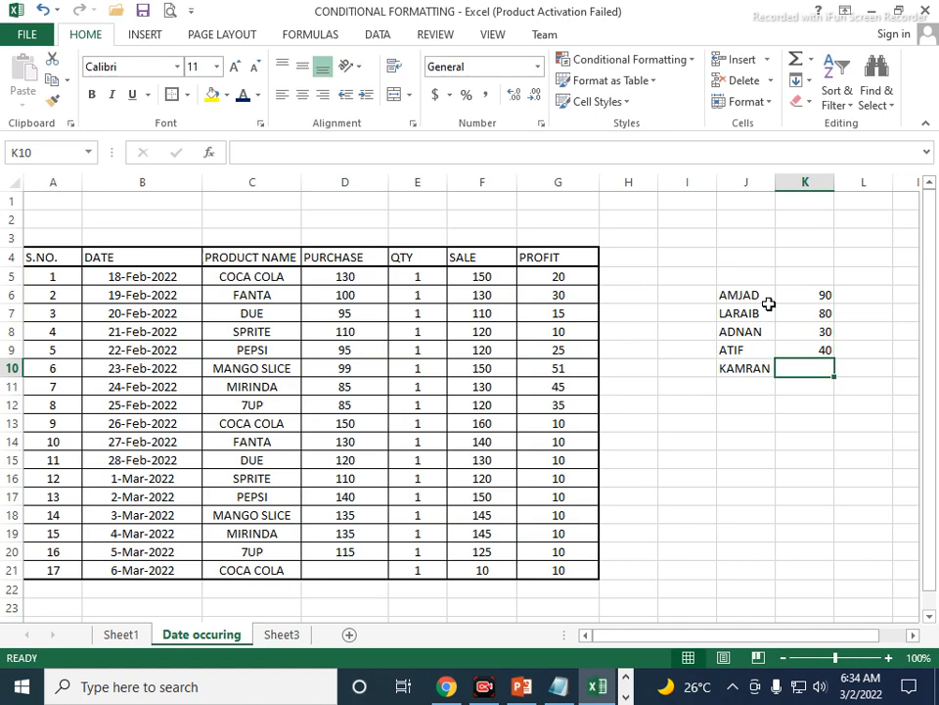
type("60")
key("Return")
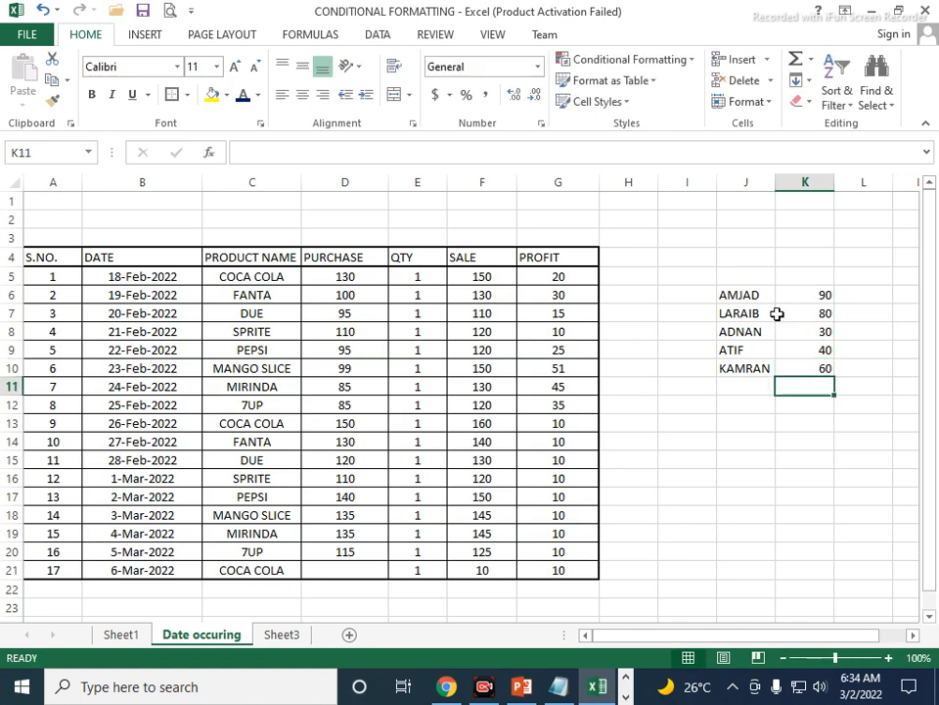
Start a Top 10 Items rule on K6:K10 and preview it with the rank set to 2, 3 and 4.
left_click_drag(783, 296, 793, 367)
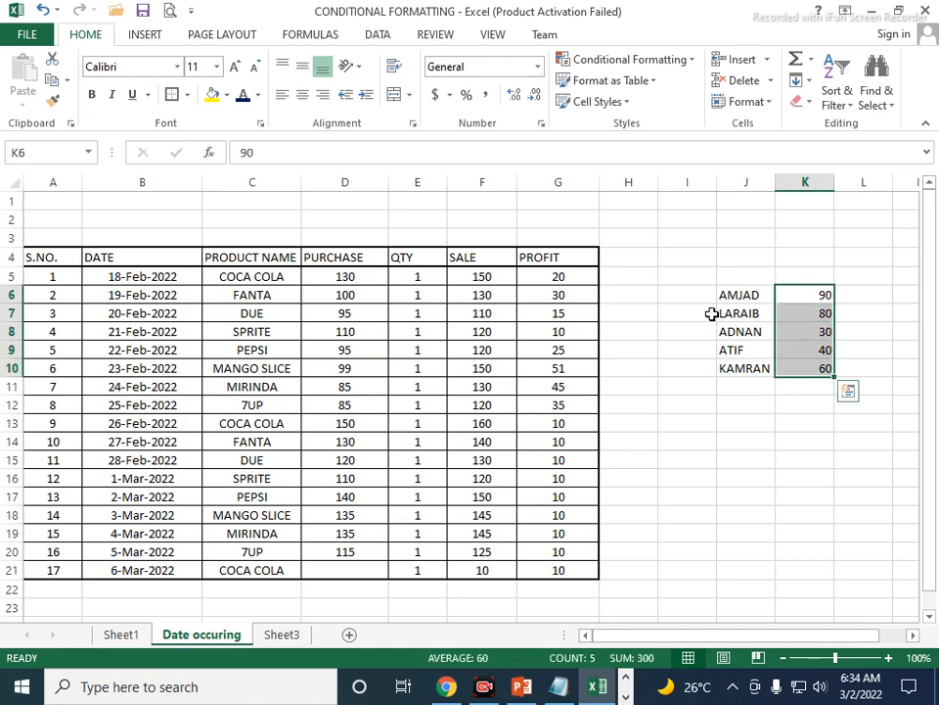
left_click(693, 67)
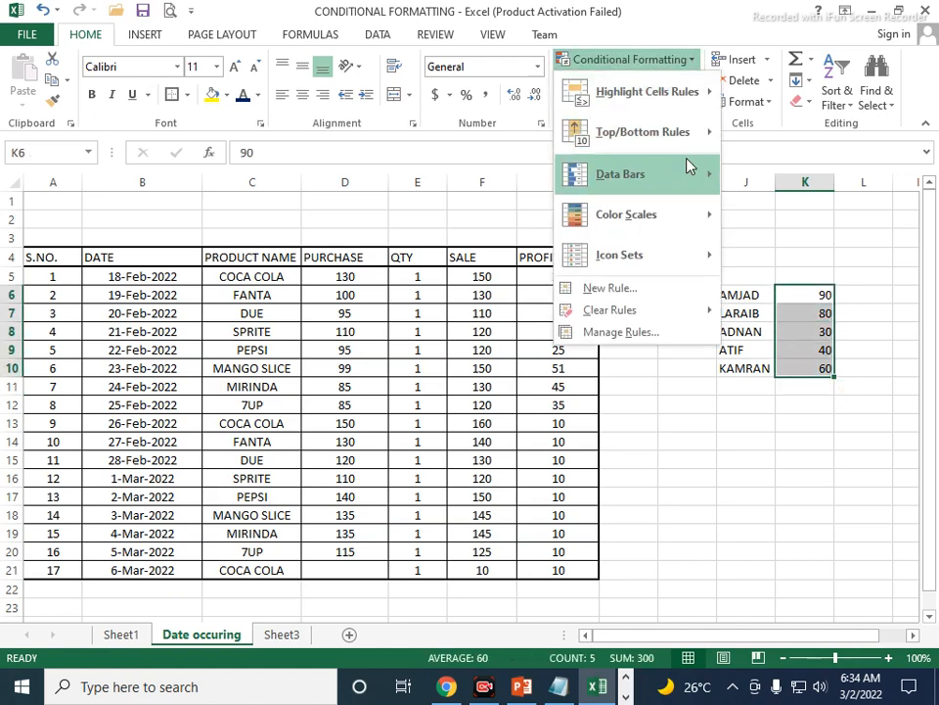
mouse_move(694, 135)
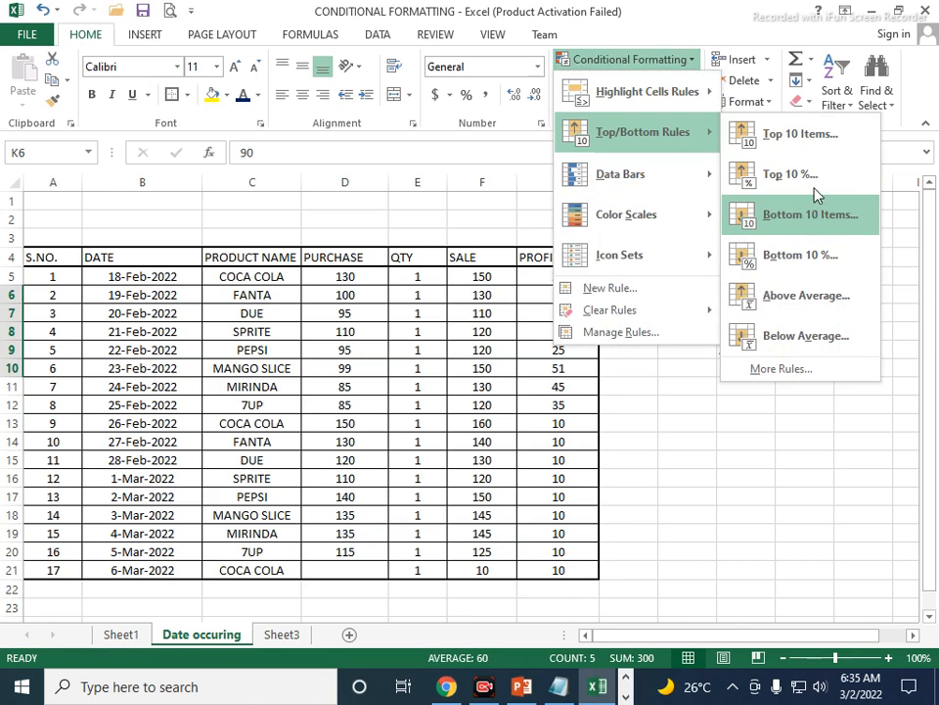
left_click(778, 134)
left_click(649, 164)
left_click(649, 165)
left_click(649, 164)
left_click(649, 165)
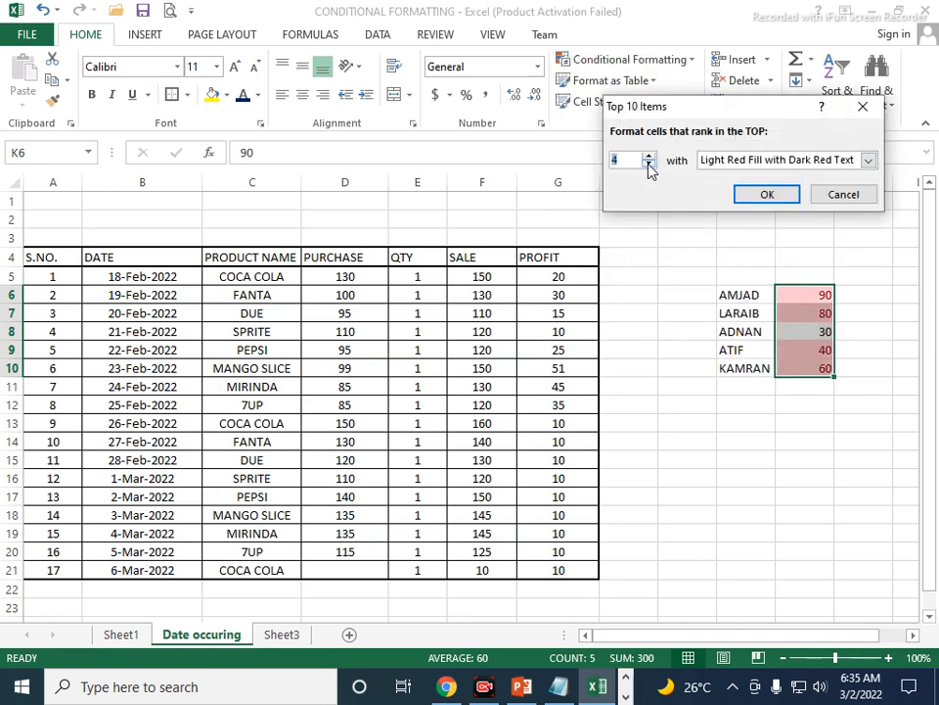
left_click(649, 164)
left_click(648, 165)
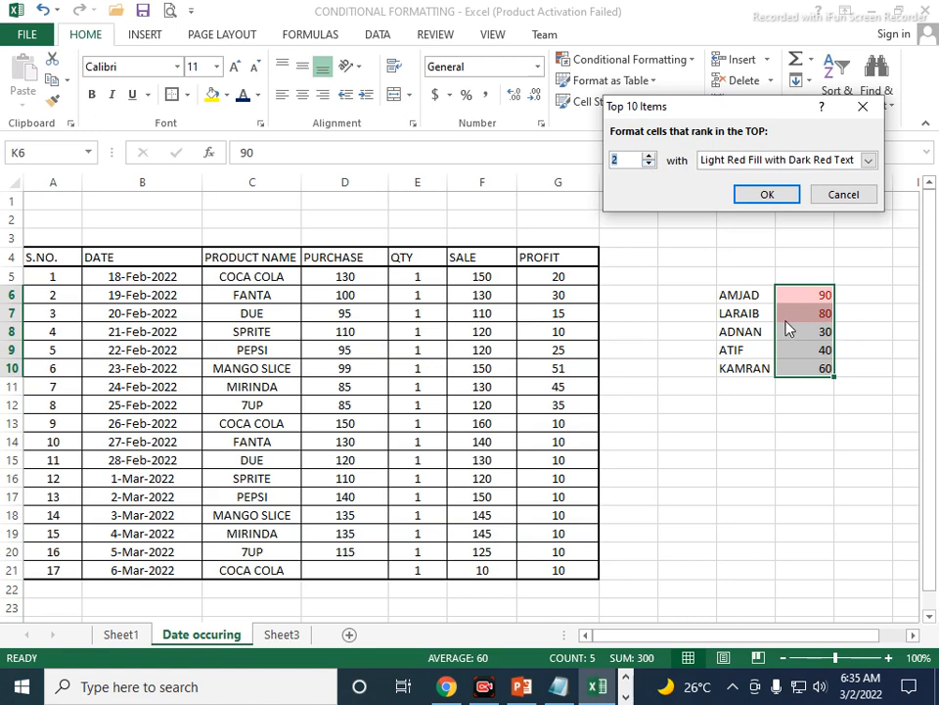
left_click(649, 156)
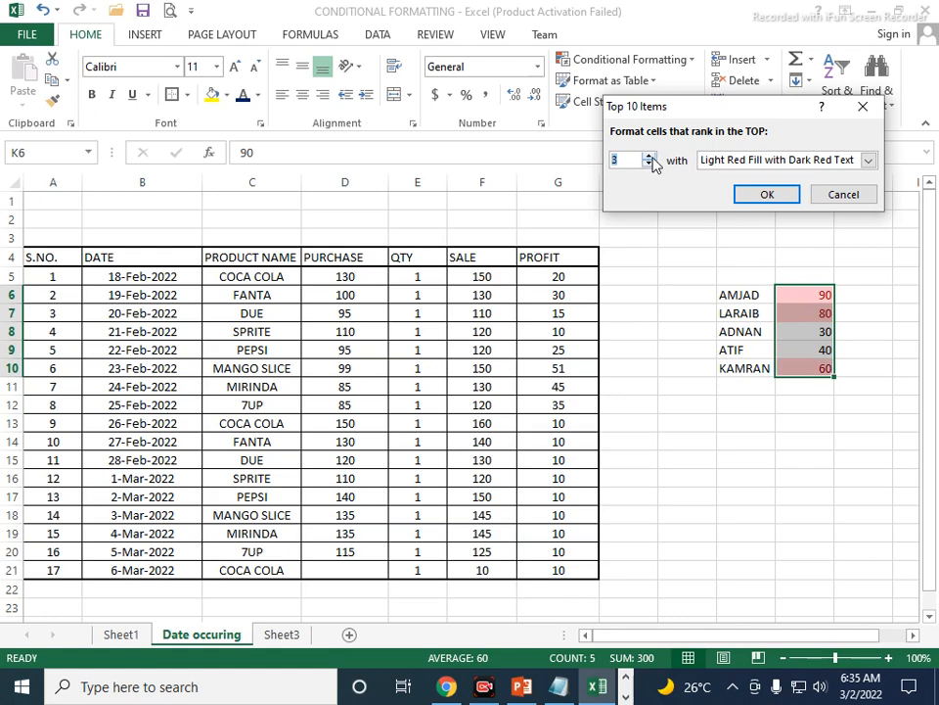
left_click(649, 156)
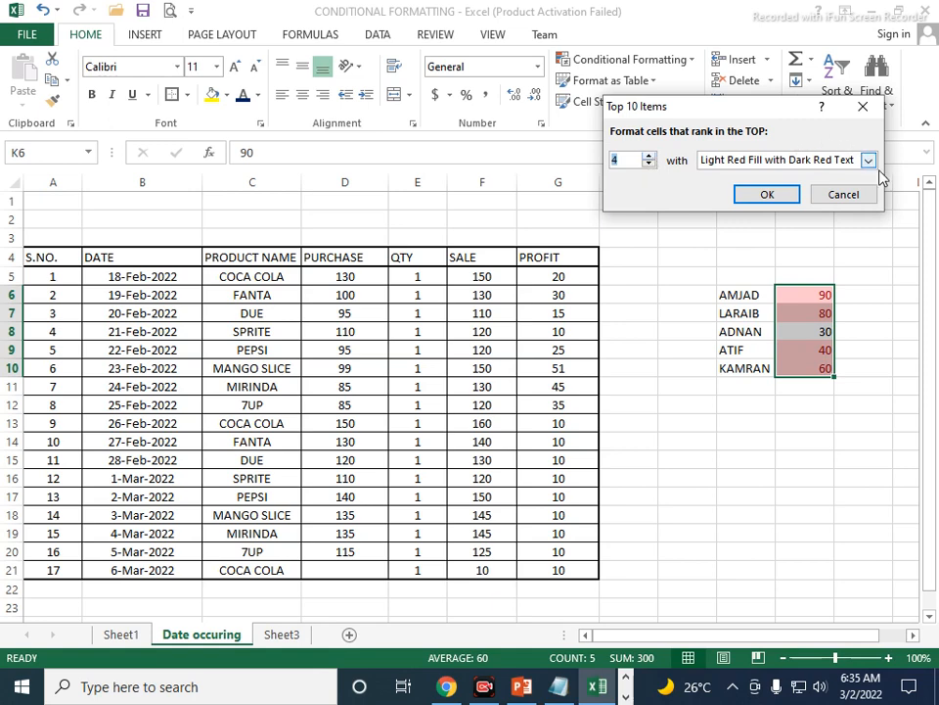
Try Light Red Fill and Yellow Fill with Dark Yellow Text for the top 4 values, and cancel the rule.
left_click(847, 162)
left_click(811, 214)
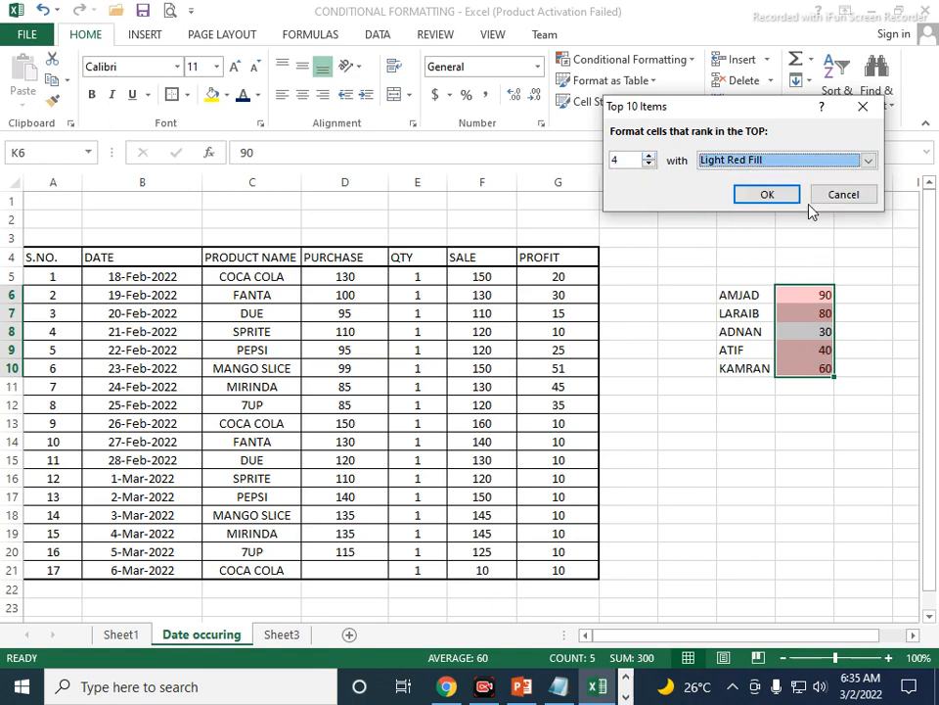
left_click(867, 160)
left_click(802, 192)
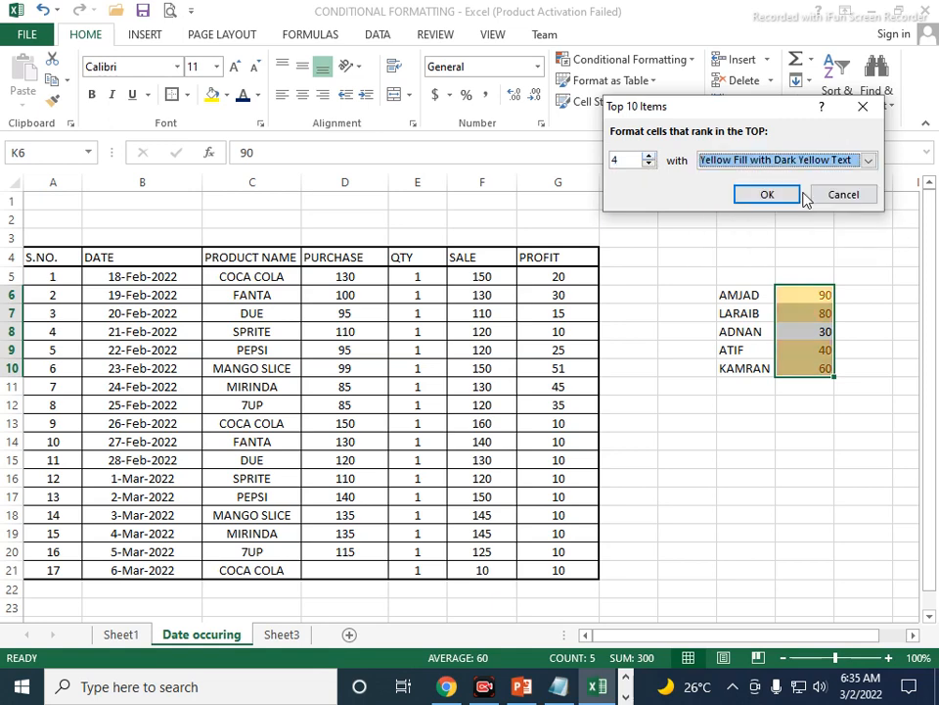
left_click(855, 195)
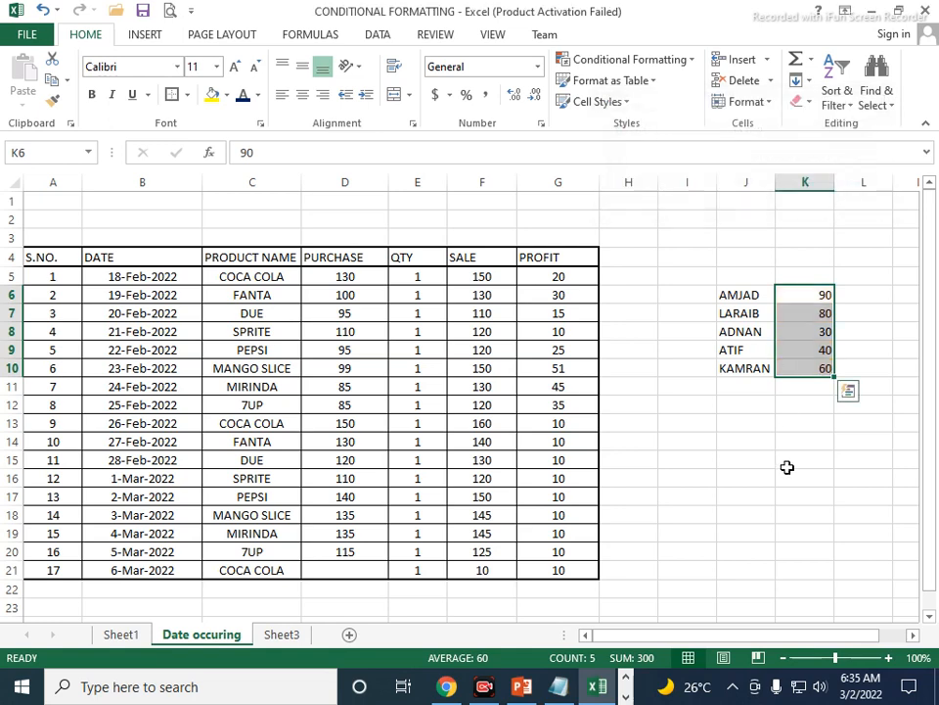
Preview a Bottom 10 Items rule on K6:K10 with the rank set to 2 and 3, and cancel the rule.
left_click(787, 464)
left_click_drag(808, 292, 797, 372)
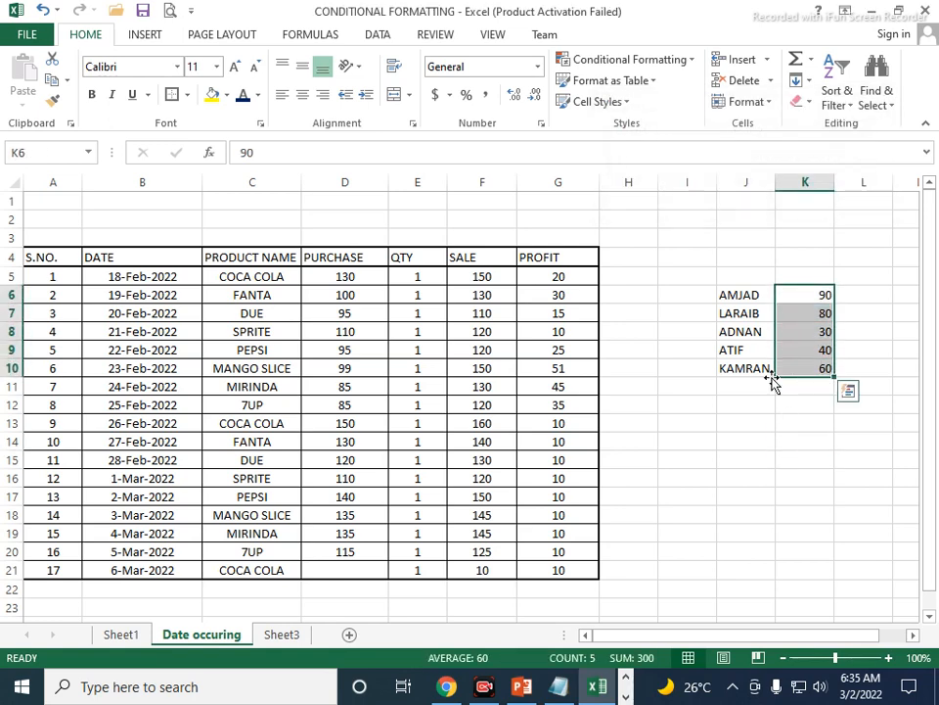
left_click(691, 60)
mouse_move(673, 132)
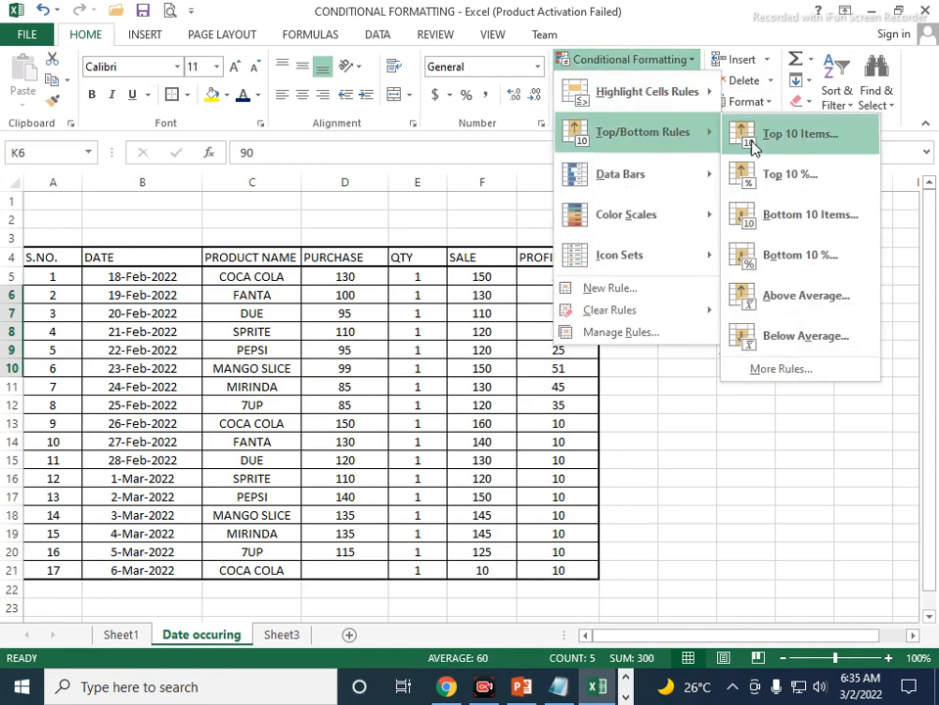
left_click(816, 228)
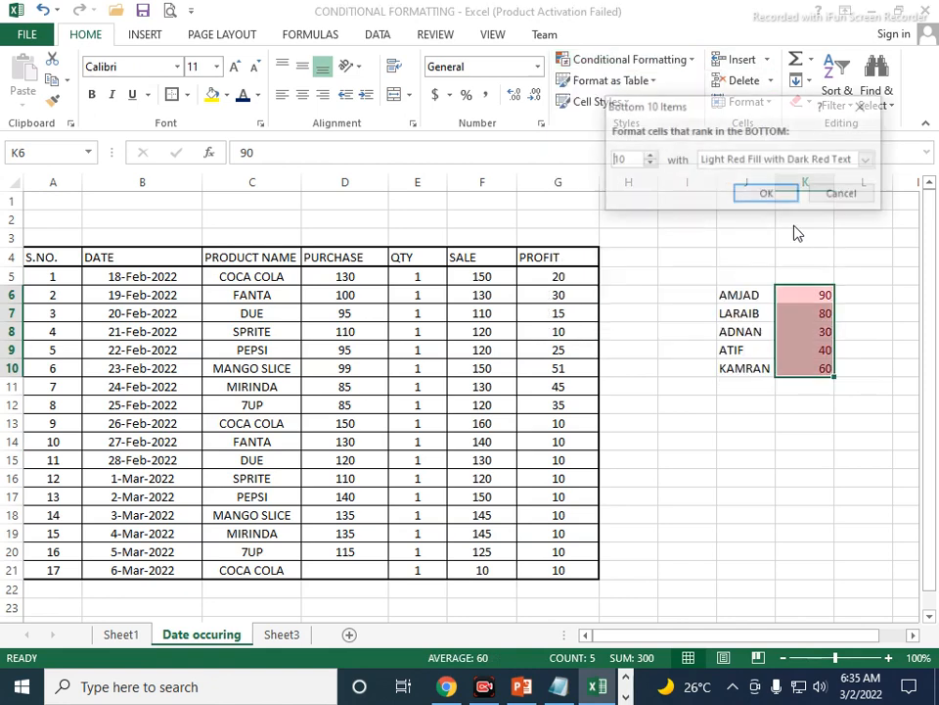
left_click(650, 163)
left_click(650, 164)
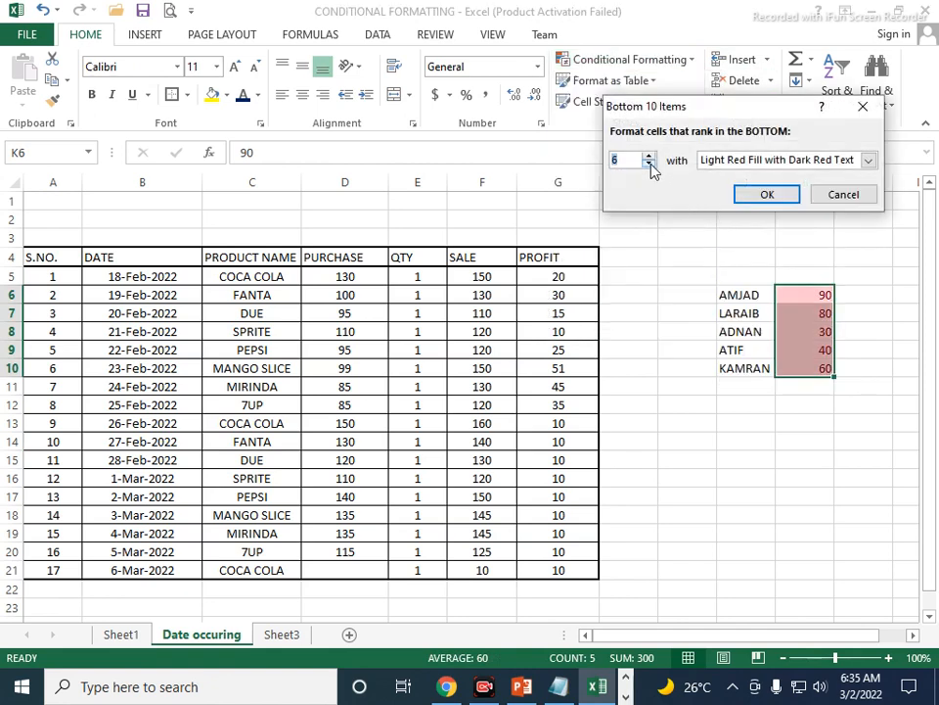
left_click(650, 165)
left_click(650, 165)
left_click(650, 164)
left_click(649, 164)
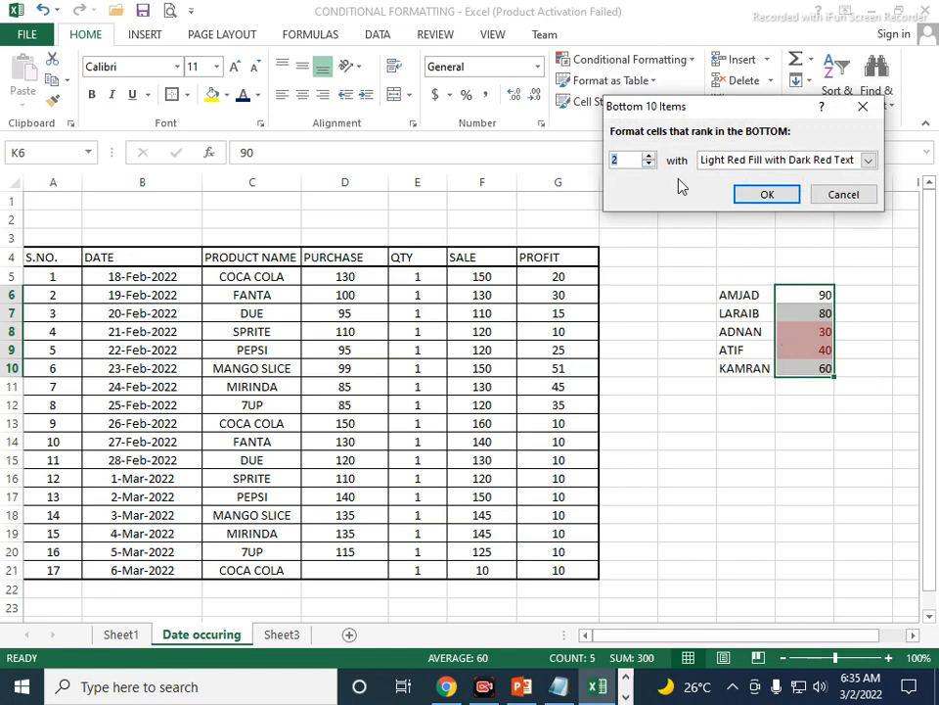
left_click(650, 157)
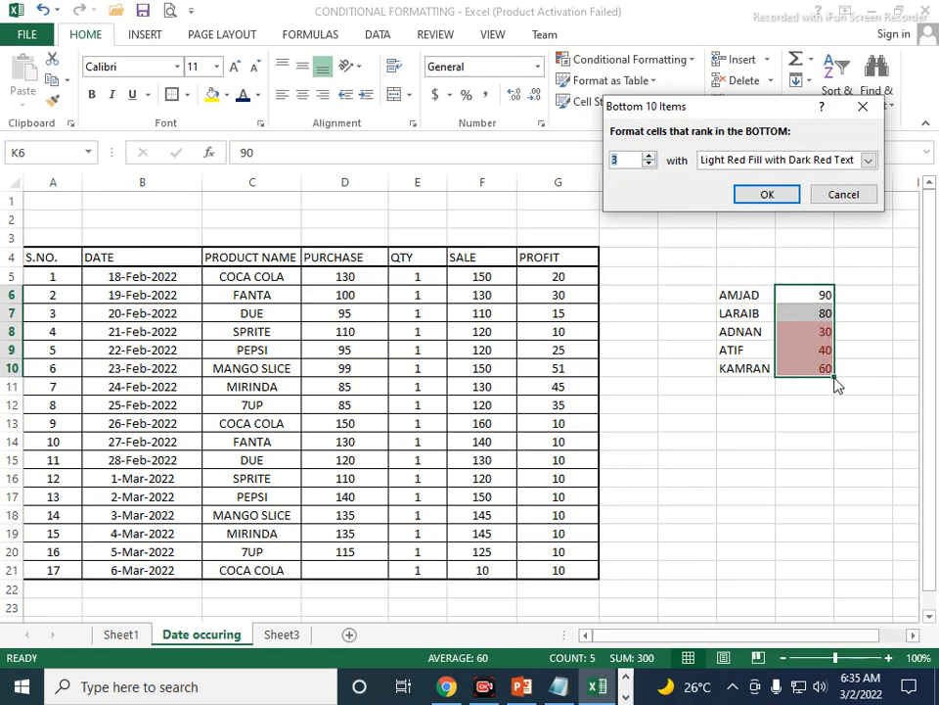
left_click(852, 197)
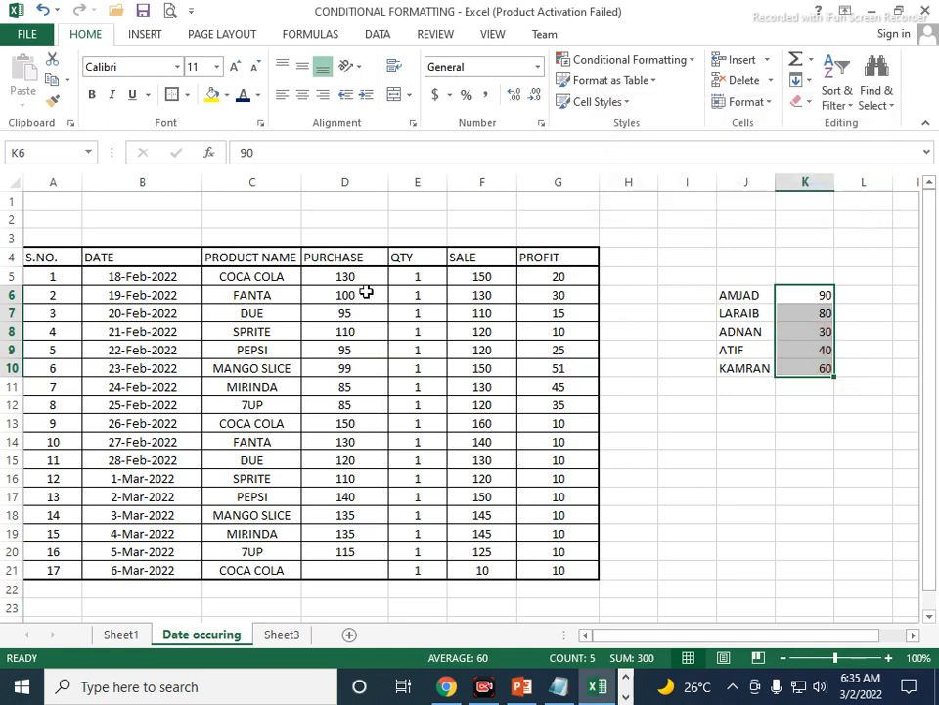
Start a Bottom 10 Items rule on the profit values in G5:G21 and preview it with the rank set to 1.
left_click_drag(360, 275, 393, 457)
left_click_drag(565, 279, 562, 572)
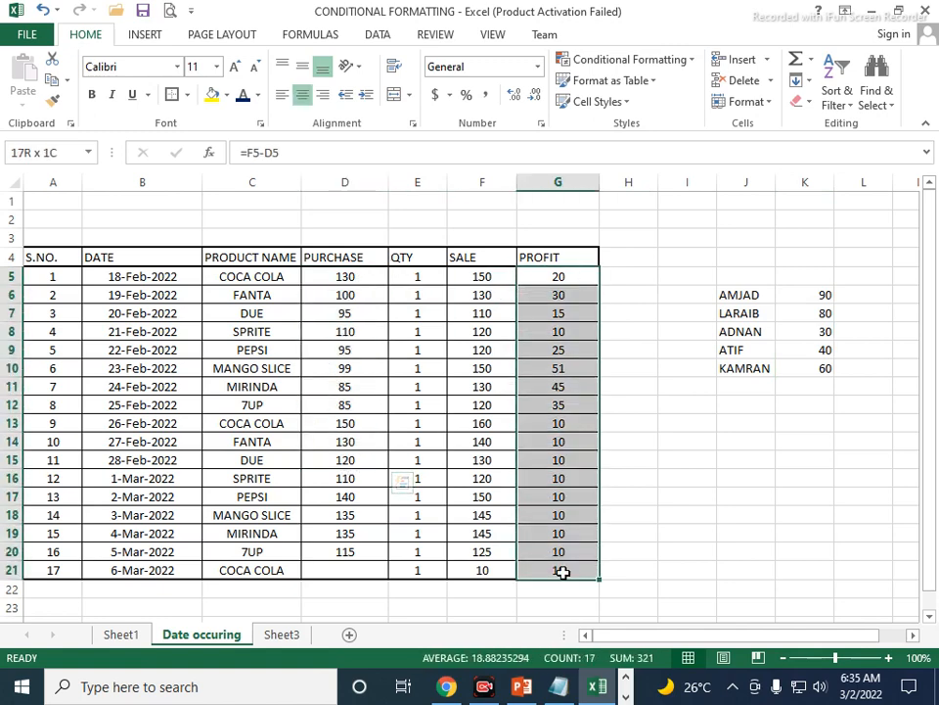
left_click(689, 61)
mouse_move(687, 109)
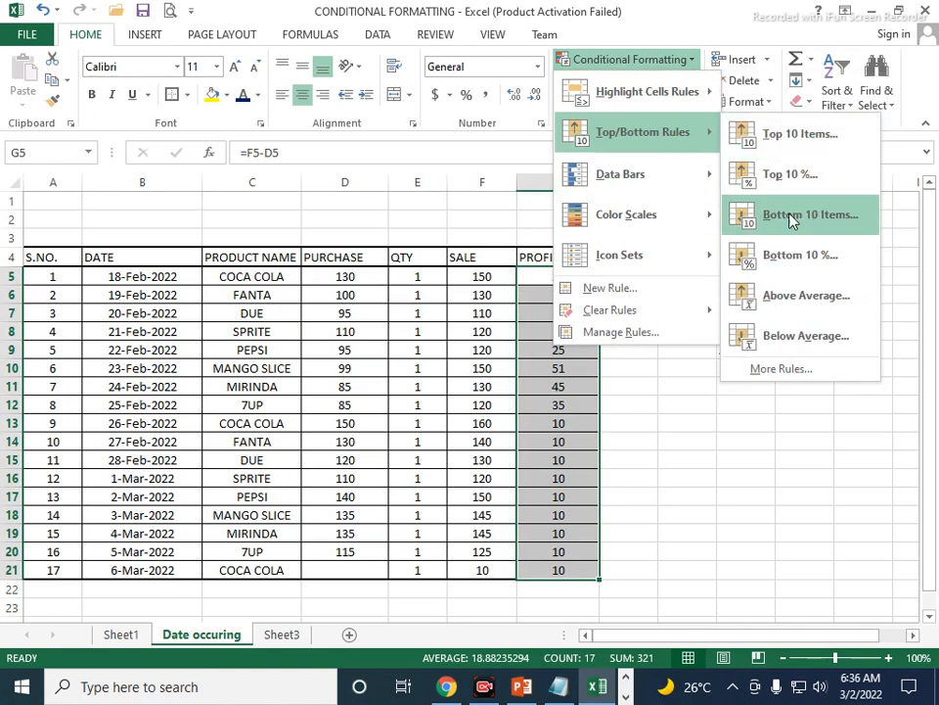
left_click(794, 223)
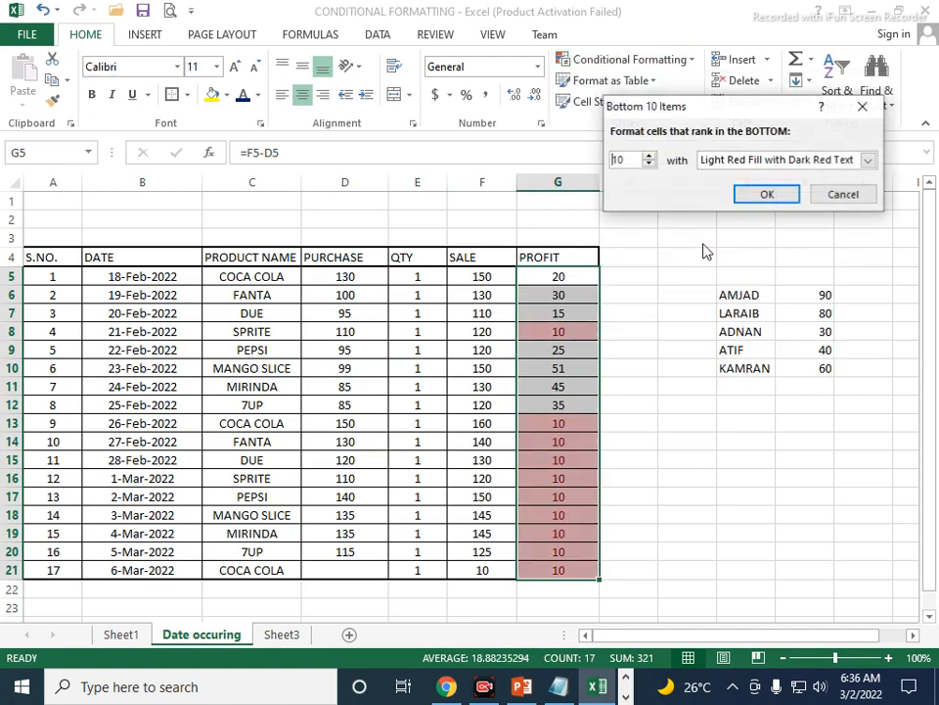
left_click(648, 165)
left_click(649, 165)
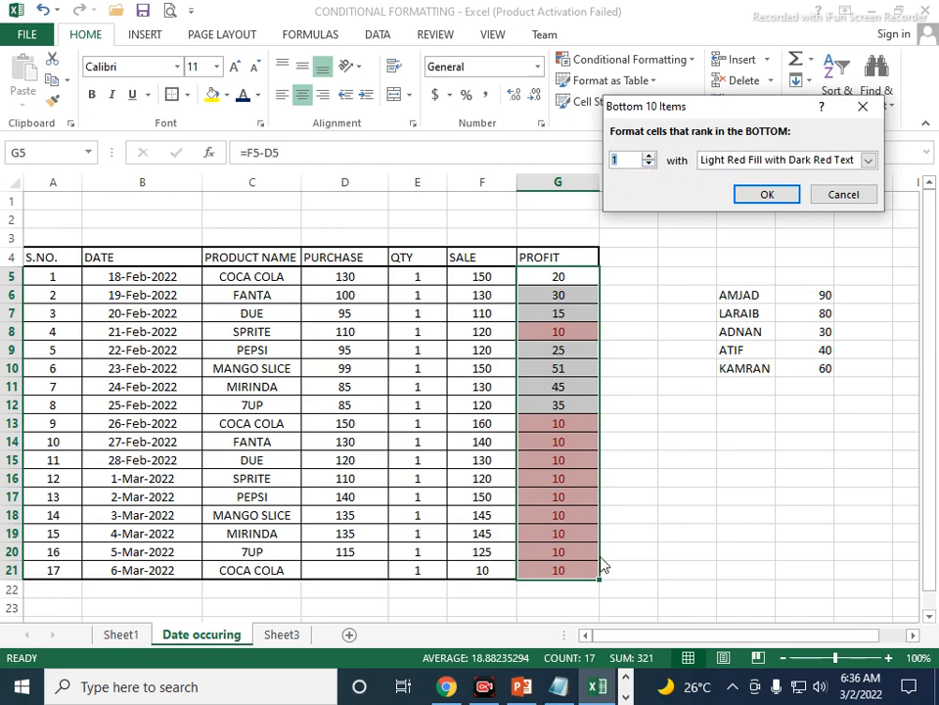
Preview the bottom-ranked profit values with the rank set to 11, 10 and 12, and cancel the rule.
left_click(649, 155)
left_click(648, 156)
left_click(649, 155)
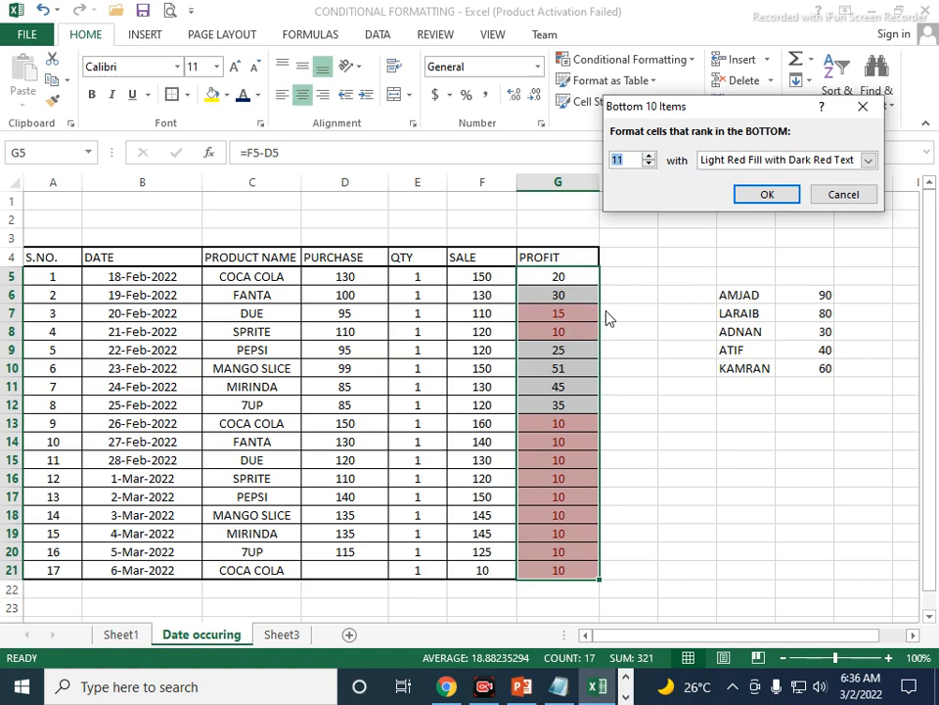
left_click(649, 163)
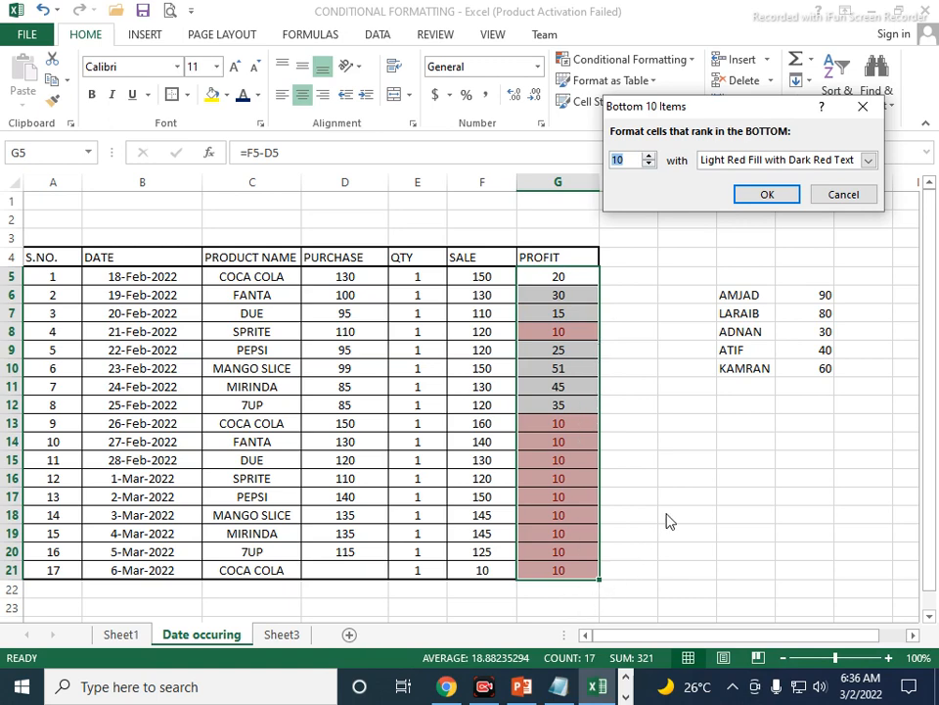
left_click(648, 156)
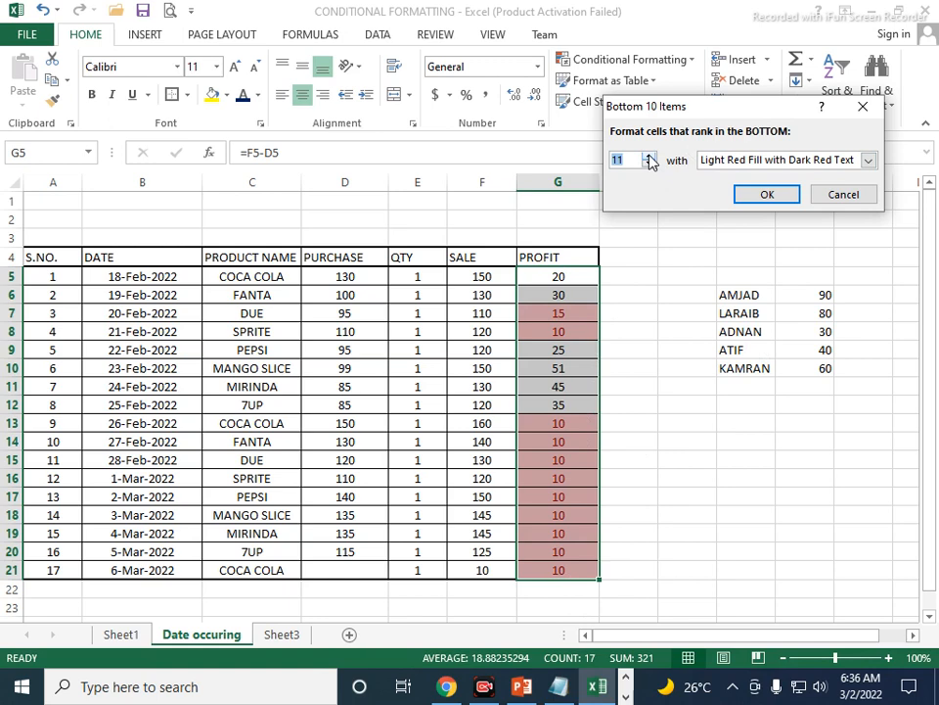
left_click(649, 156)
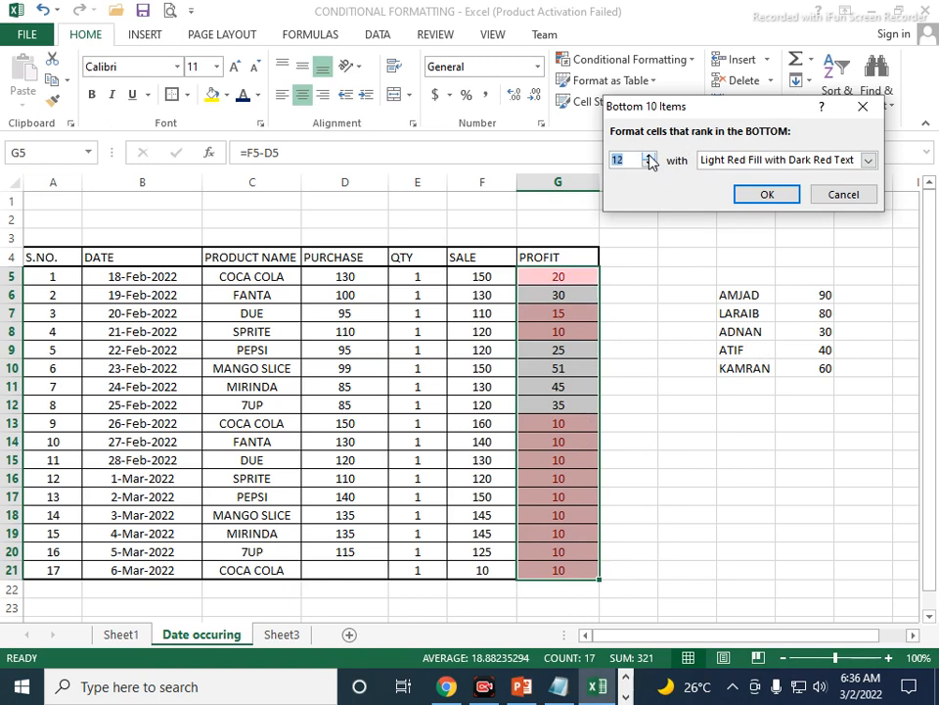
left_click(844, 194)
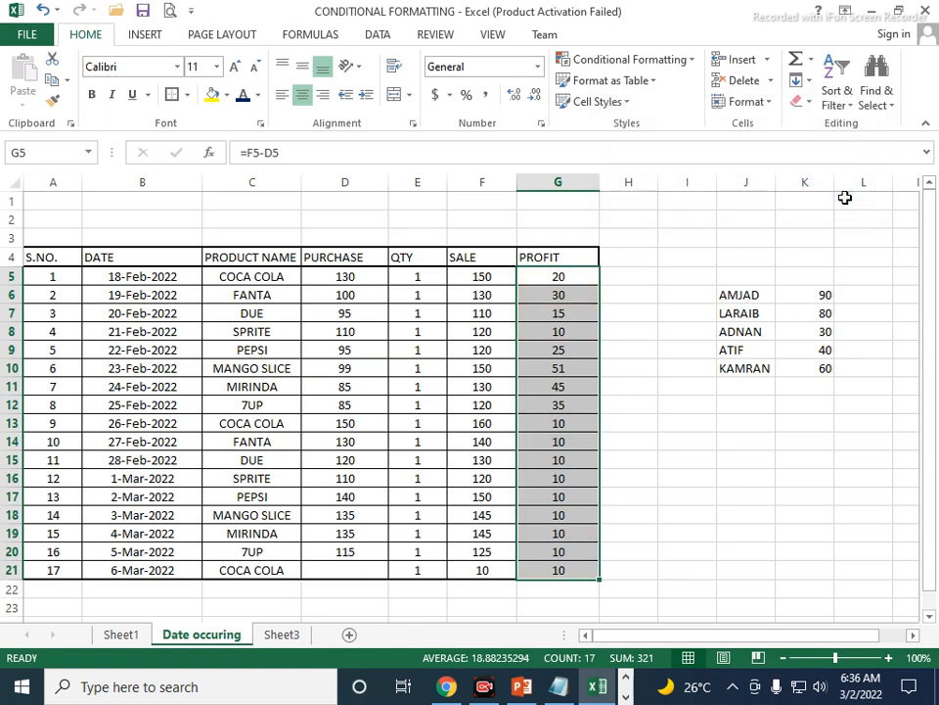
left_click(674, 62)
mouse_move(690, 138)
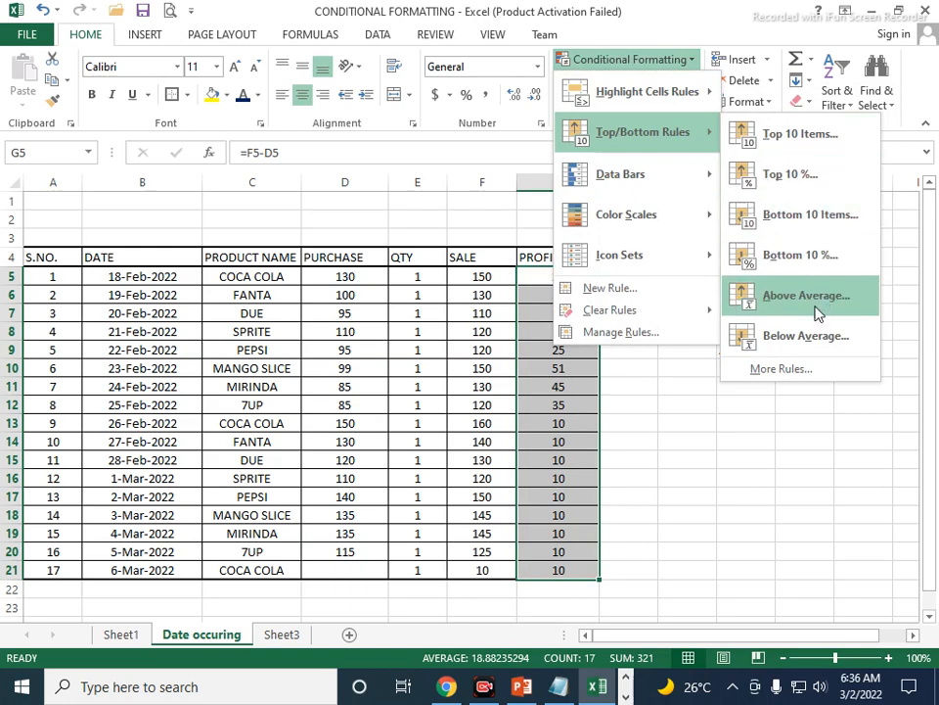
left_click(734, 464)
scroll(696, 500, "down", 1)
scroll(696, 500, "down", 1)
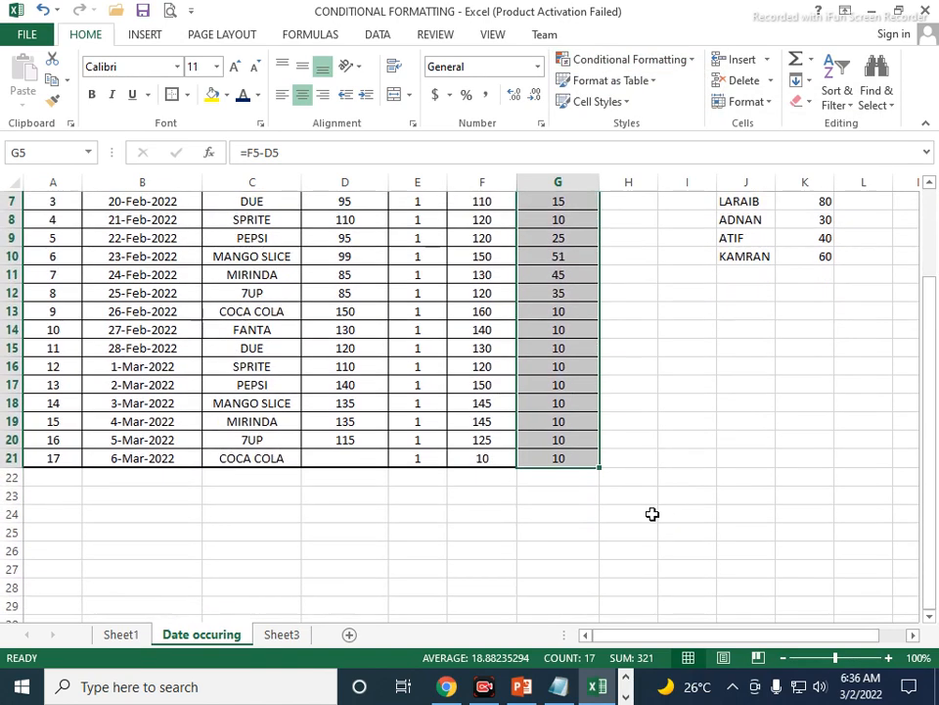
left_click(572, 500)
scroll(590, 323, "up", 2)
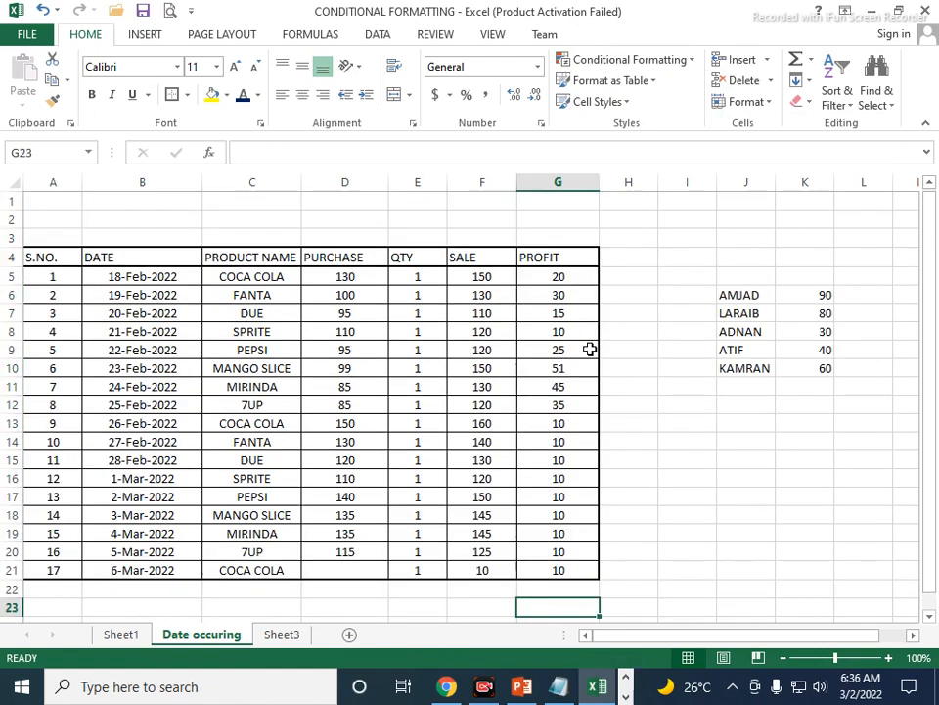
left_click(821, 401)
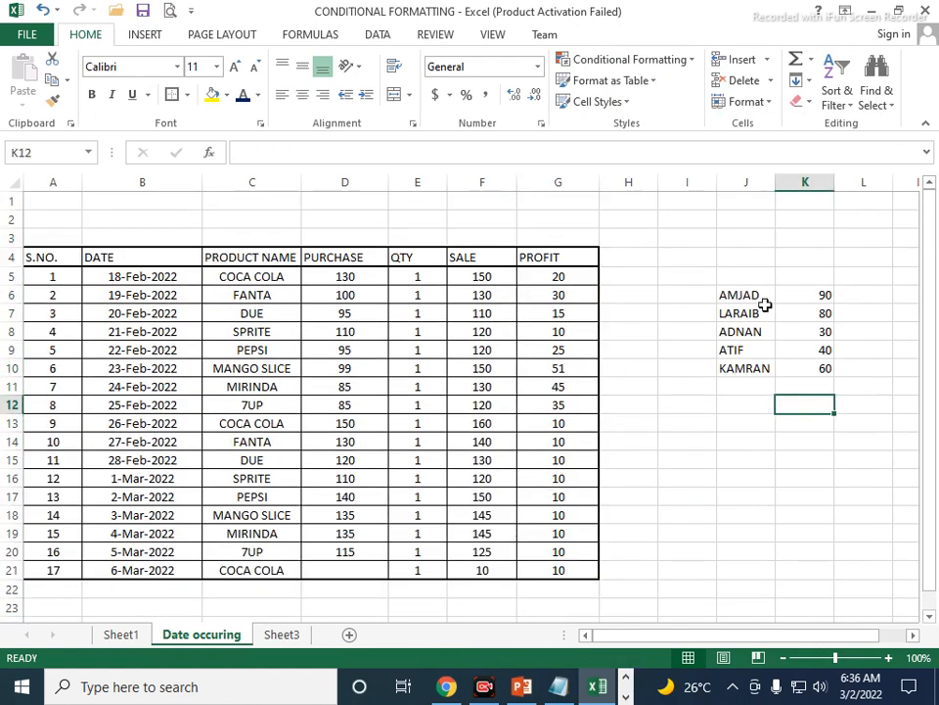
Calculate the average of K6:K10 in K11 with =AVERAGE(K6:K10), and clear the cell again.
left_click(822, 385)
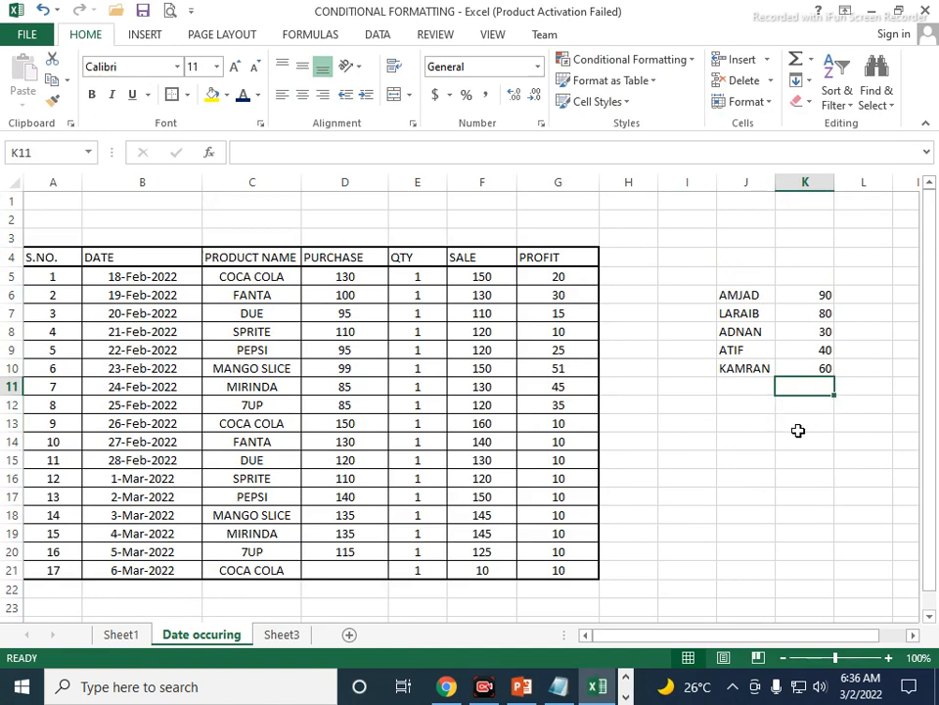
type("=RA")
key("BackSpace")
key("BackSpace")
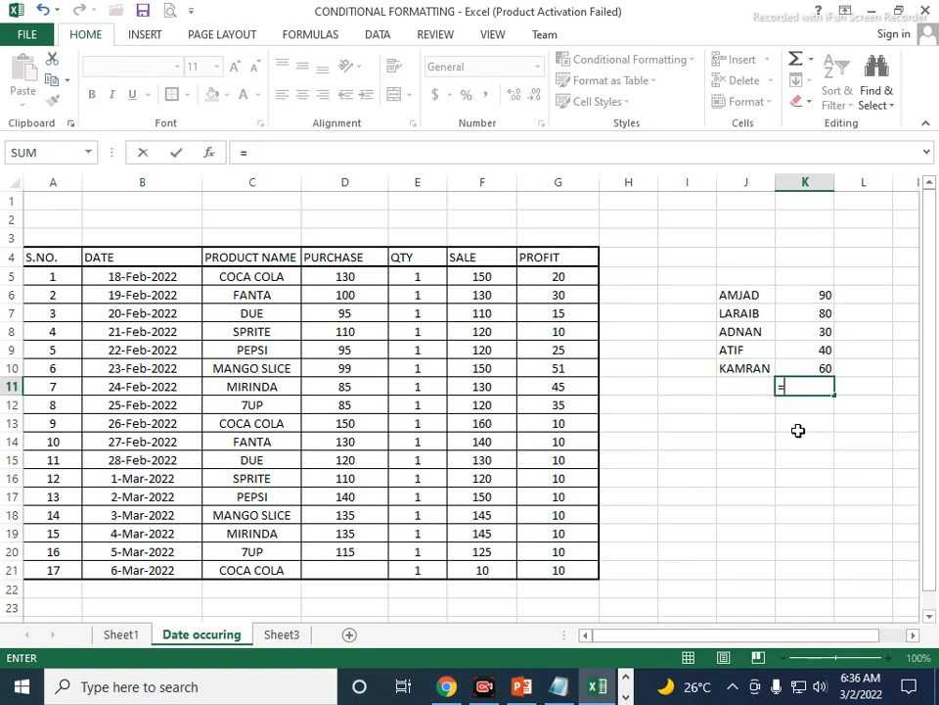
type("AVERA")
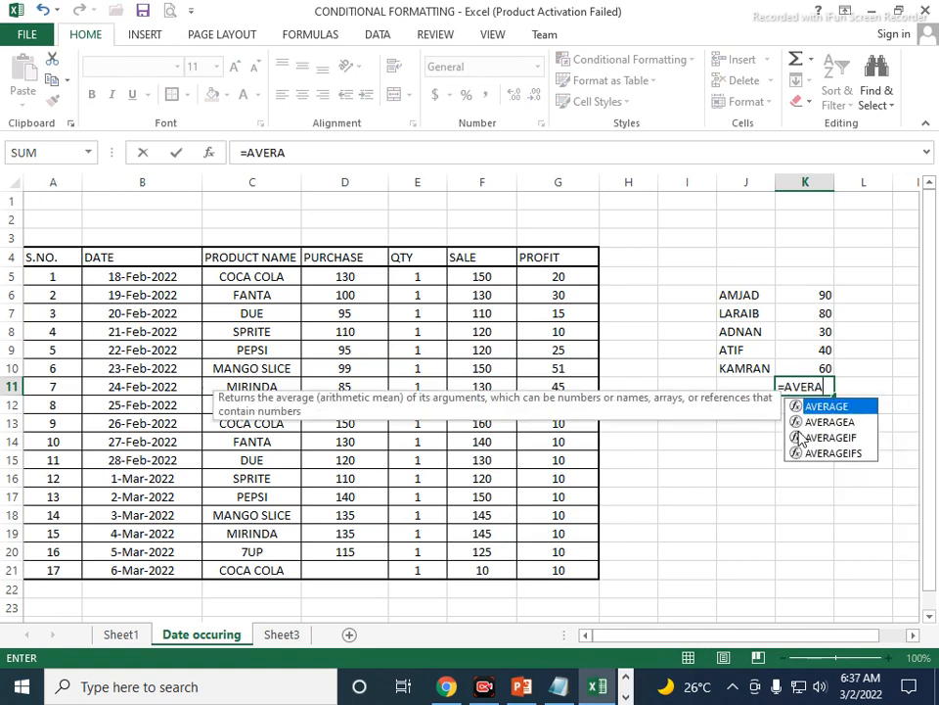
type("GE(")
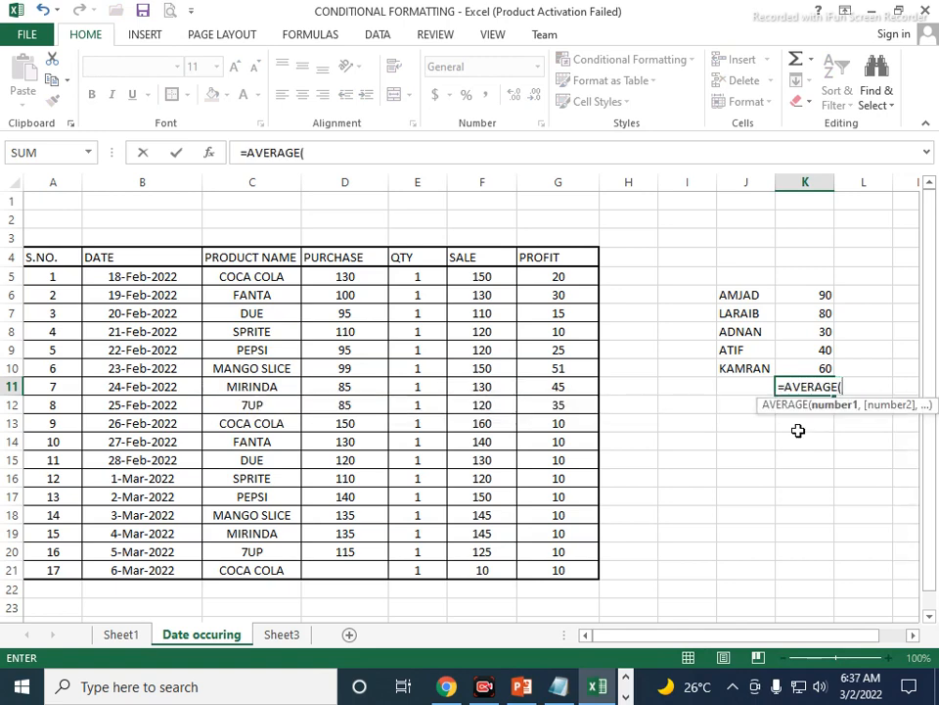
left_click_drag(804, 297, 802, 361)
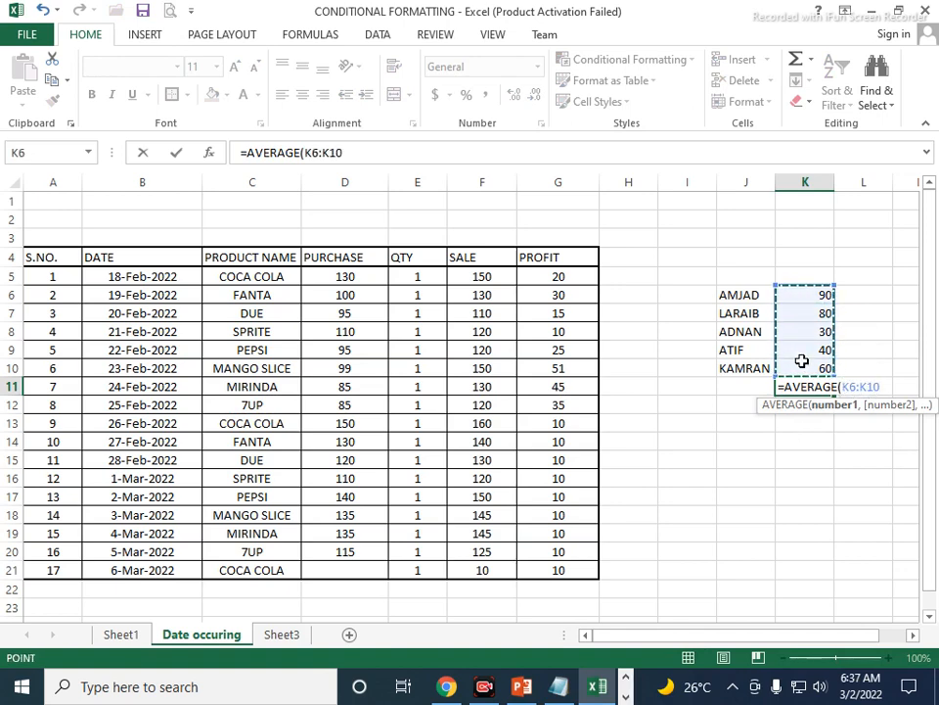
key("Return")
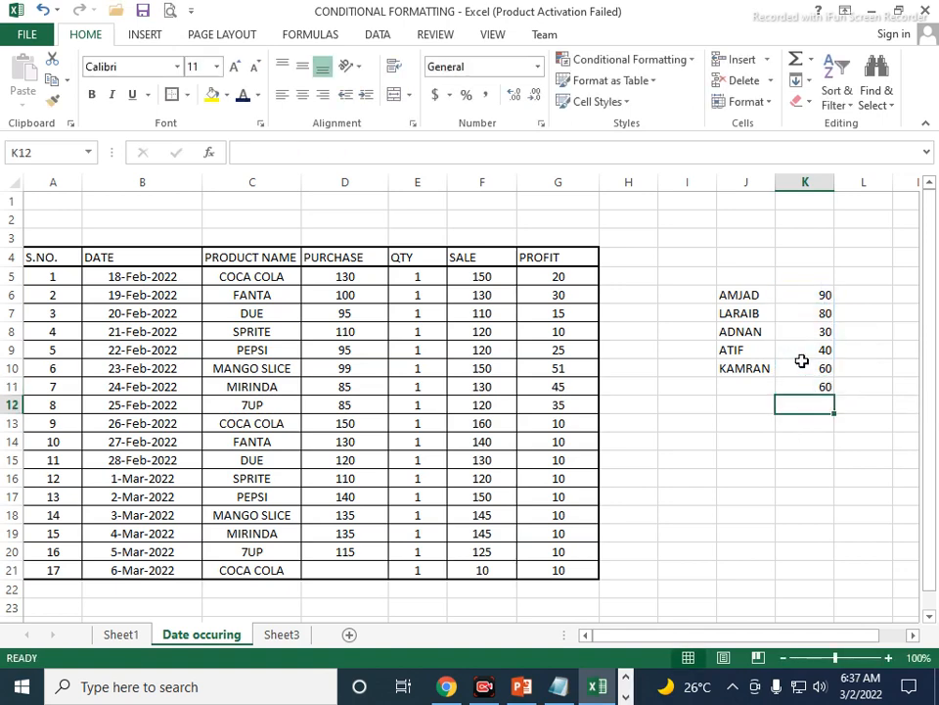
left_click(822, 387)
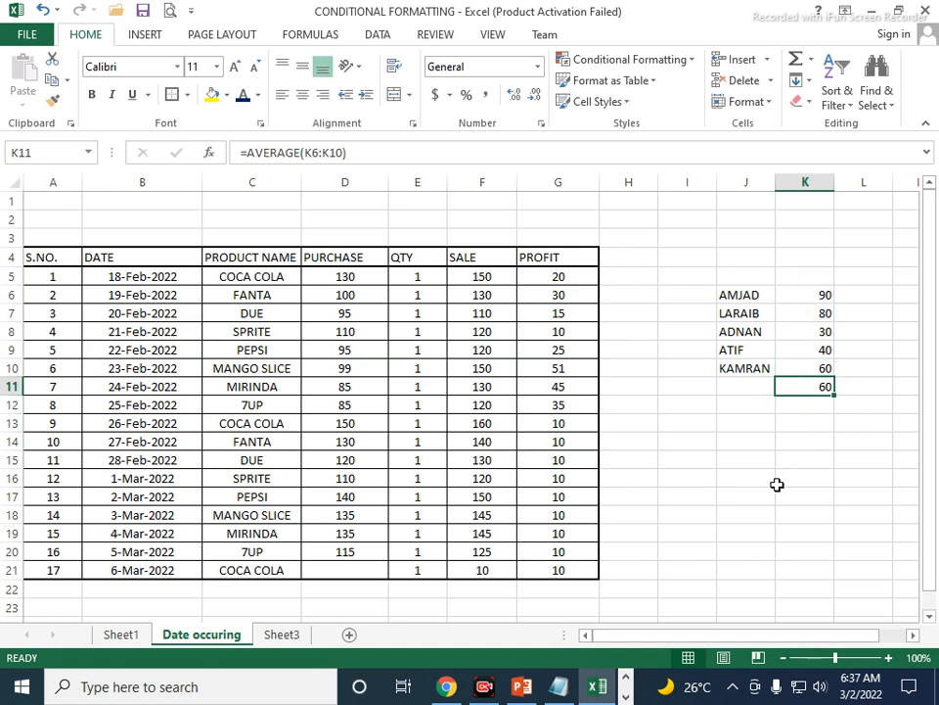
key("Delete")
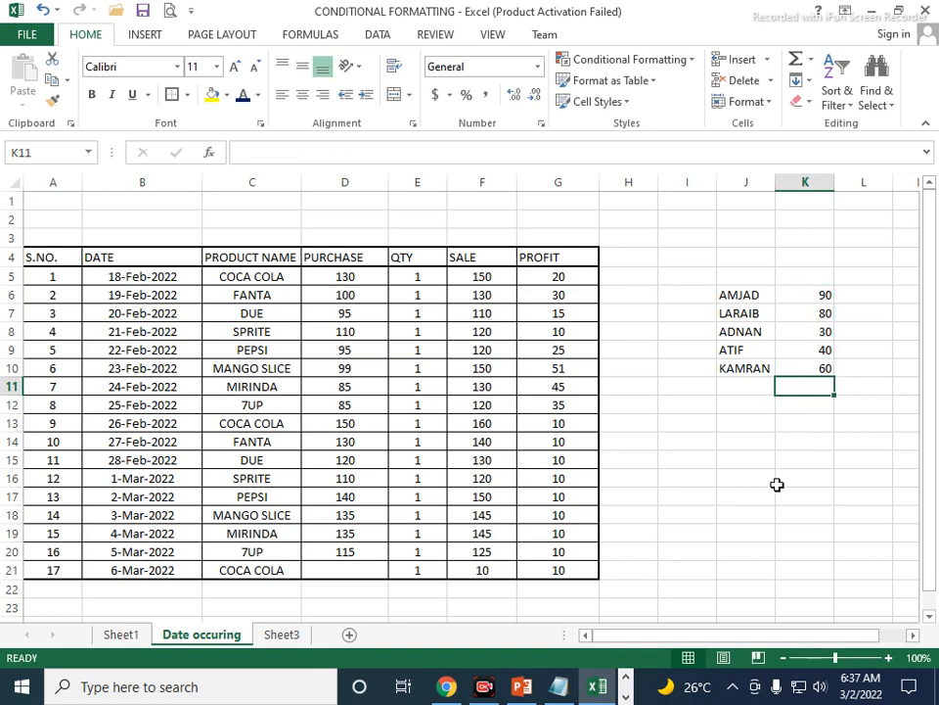
Preview an Above Average rule on K6:K10 with Light Red Fill with Dark Red Text, and cancel the rule.
left_click_drag(820, 295, 832, 376)
left_click(693, 61)
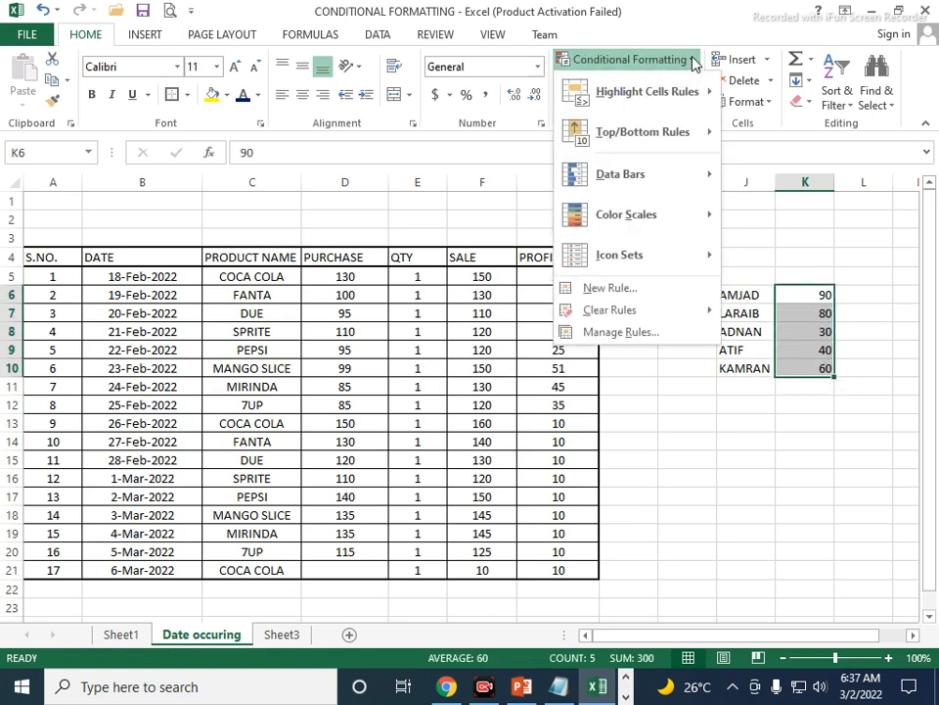
mouse_move(684, 127)
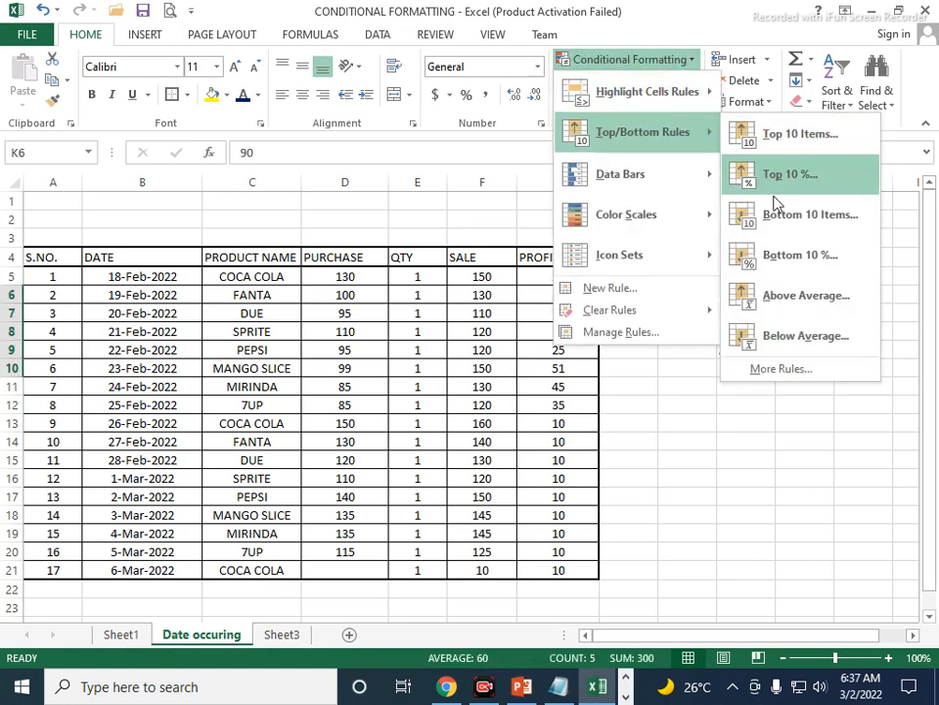
left_click(783, 296)
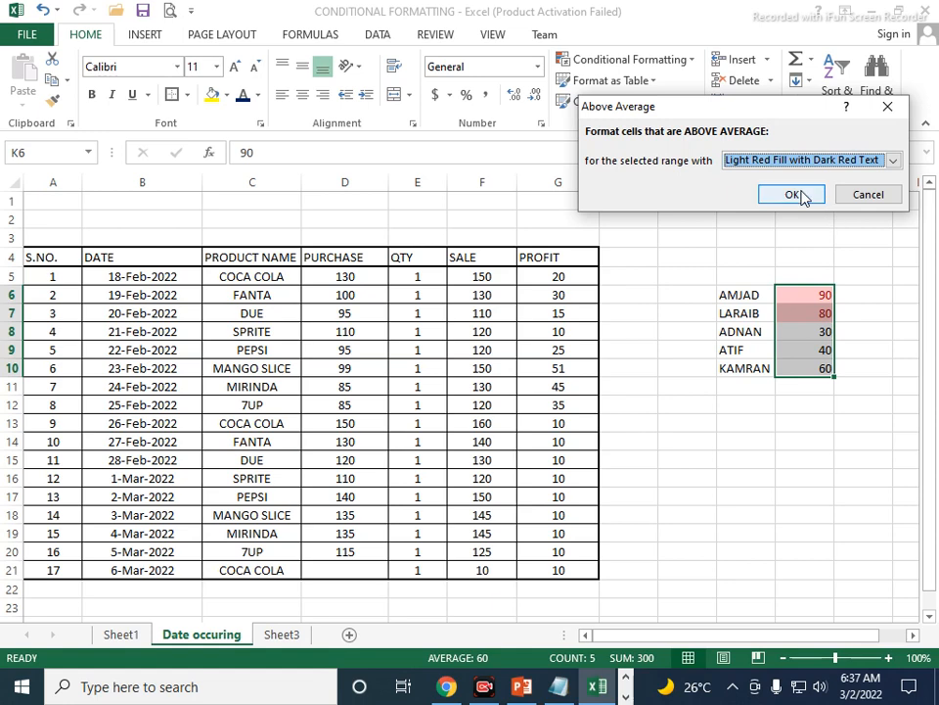
left_click(863, 196)
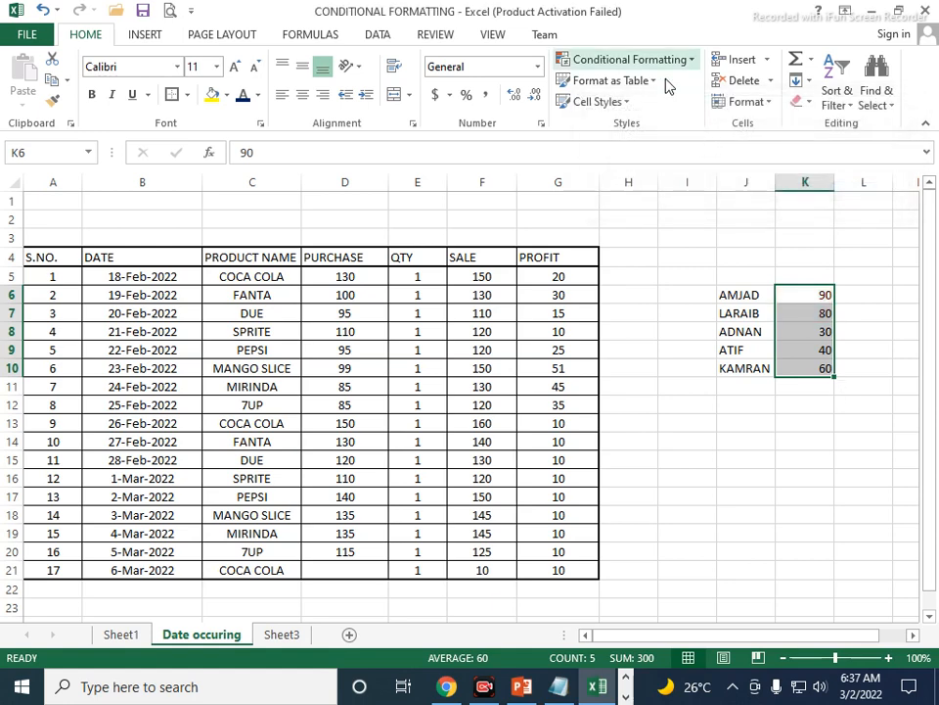
Preview a Below Average rule on K6:K10 with Light Red Fill with Dark Red Text, and cancel the rule.
left_click(697, 62)
mouse_move(704, 130)
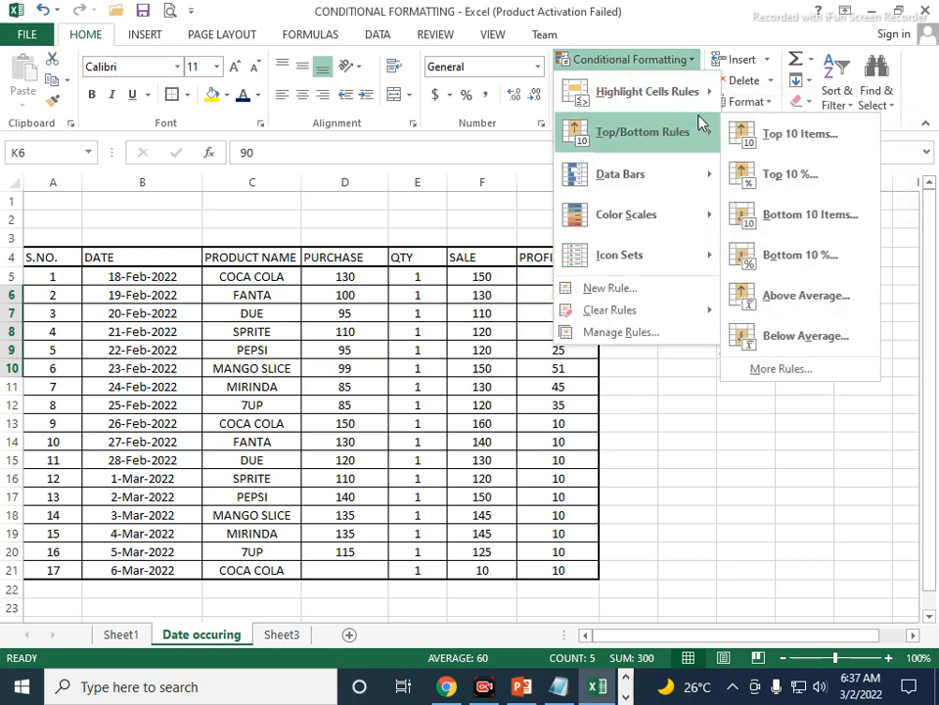
left_click(772, 340)
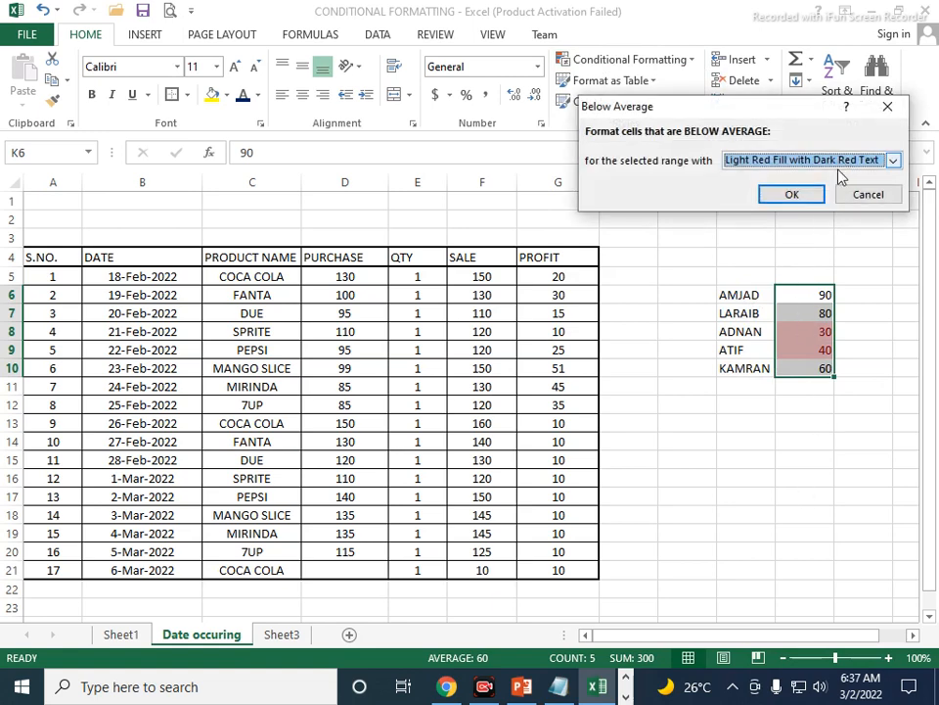
left_click(860, 194)
left_click(814, 418)
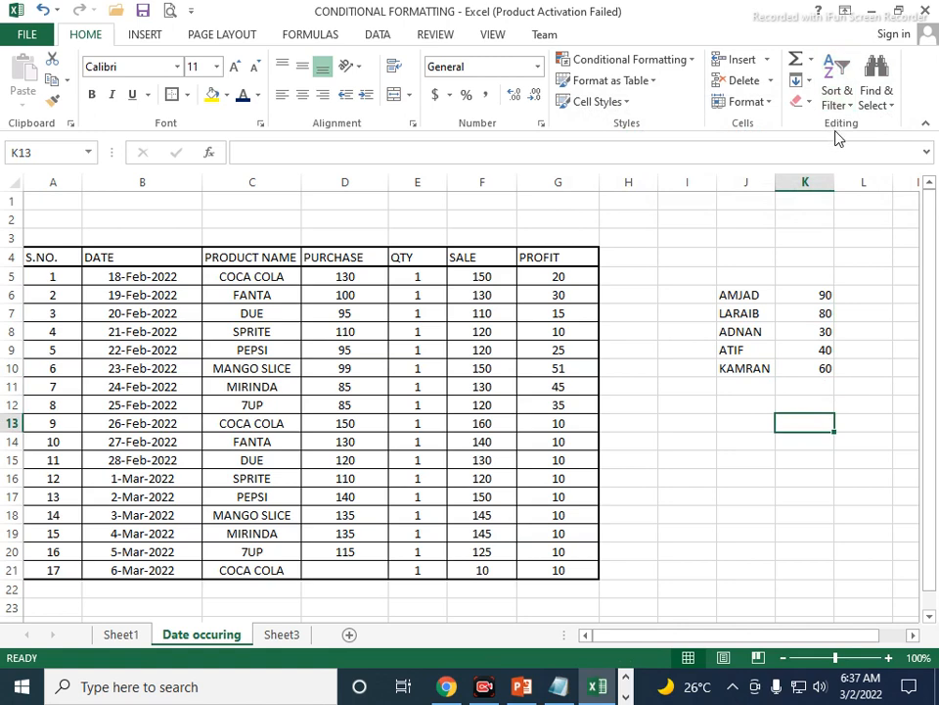
left_click(813, 401)
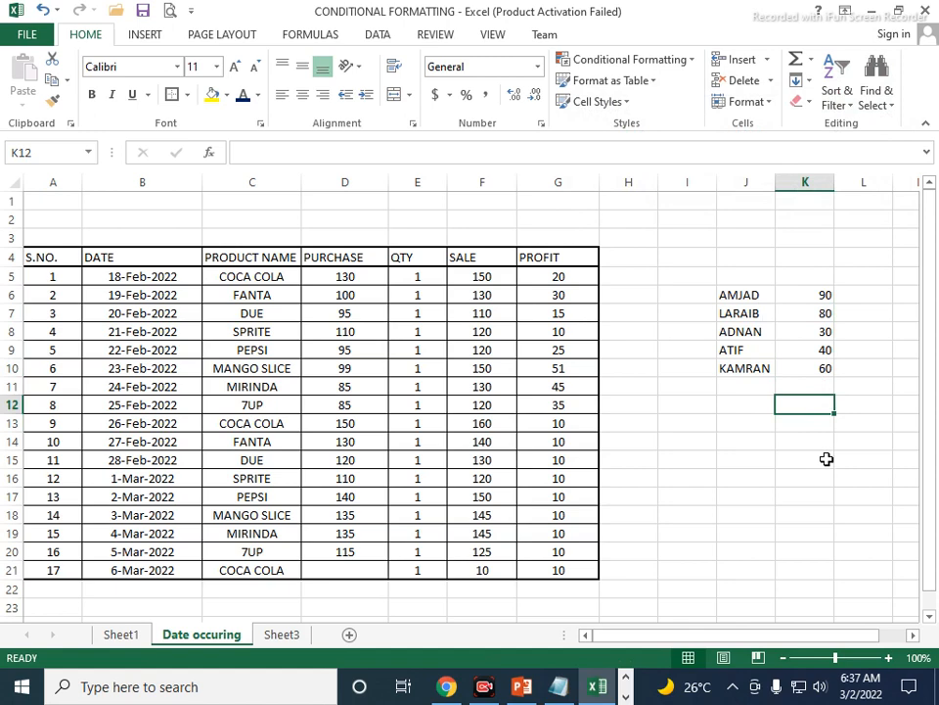
type("=R")
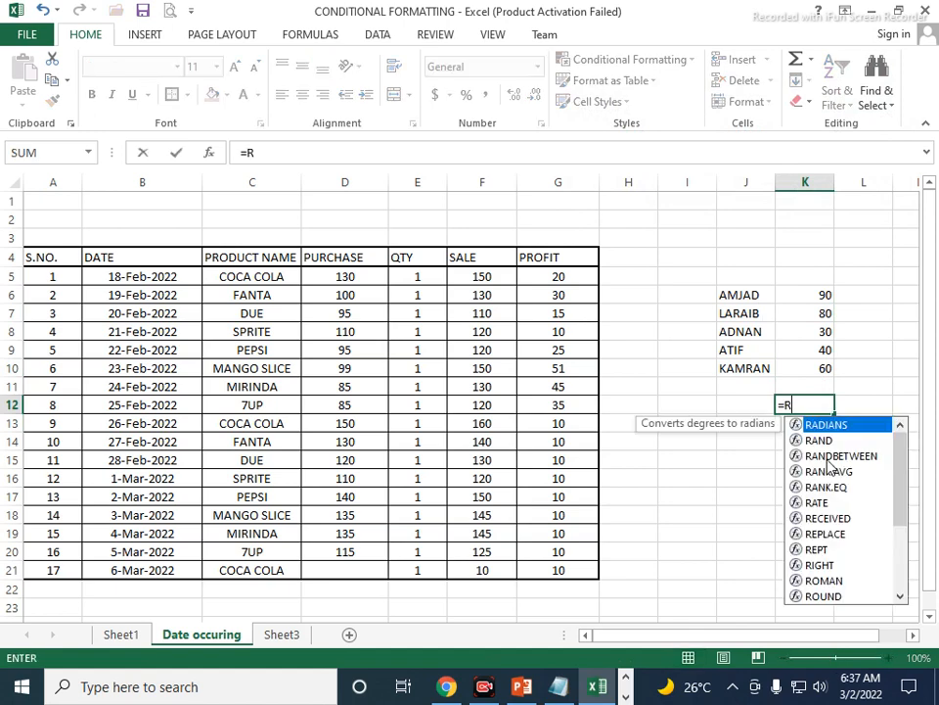
key("BackSpace")
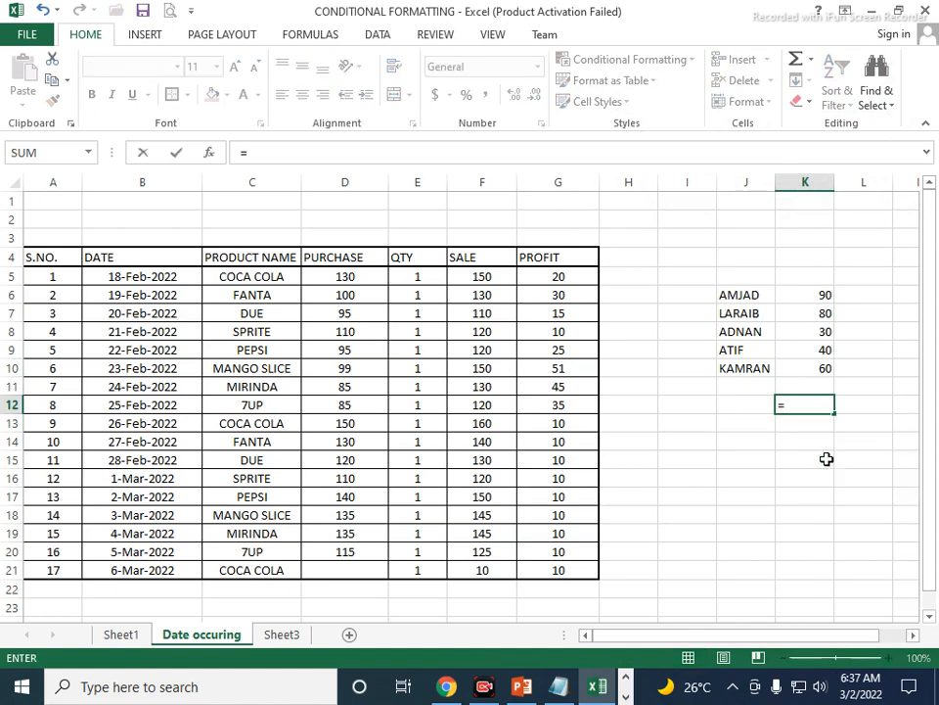
key("Escape")
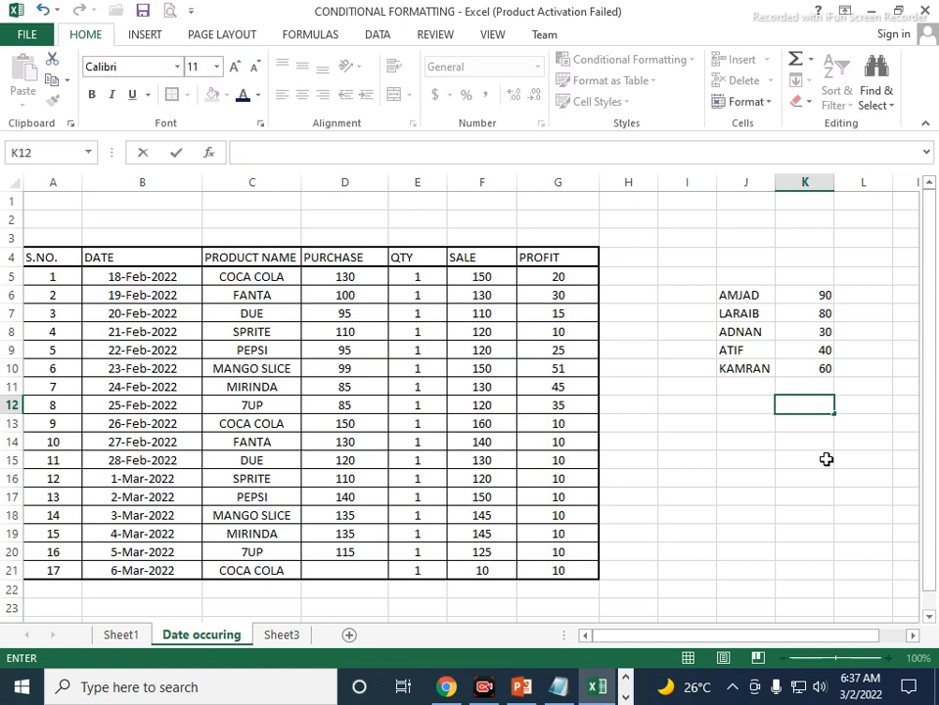
key("Escape")
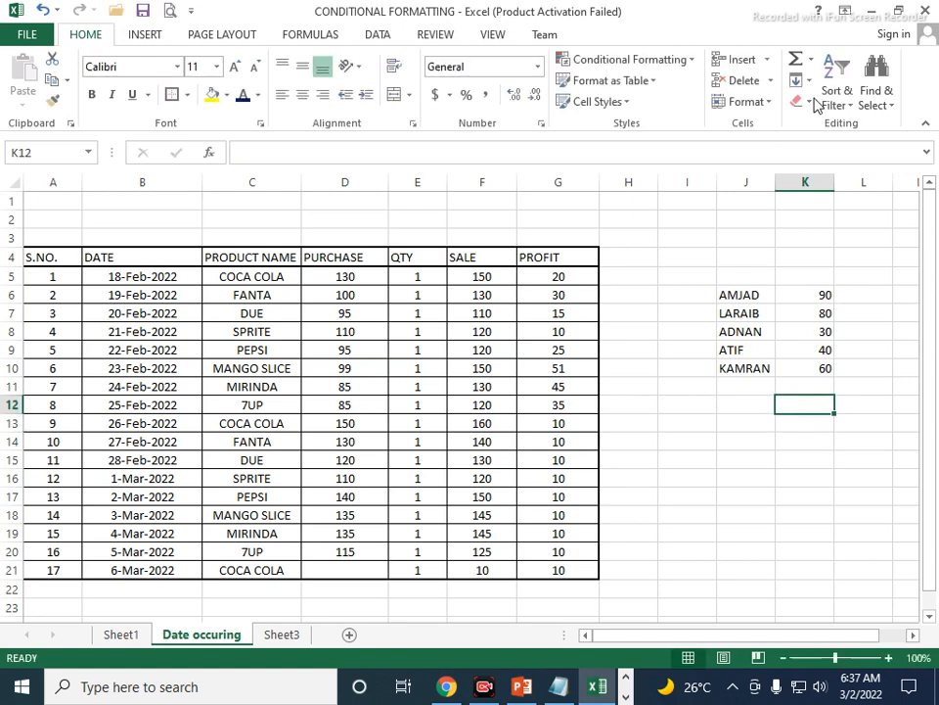
Calculate an average in K12 with =AVERAGE(K6:K11), and clear the cell again.
left_click(812, 60)
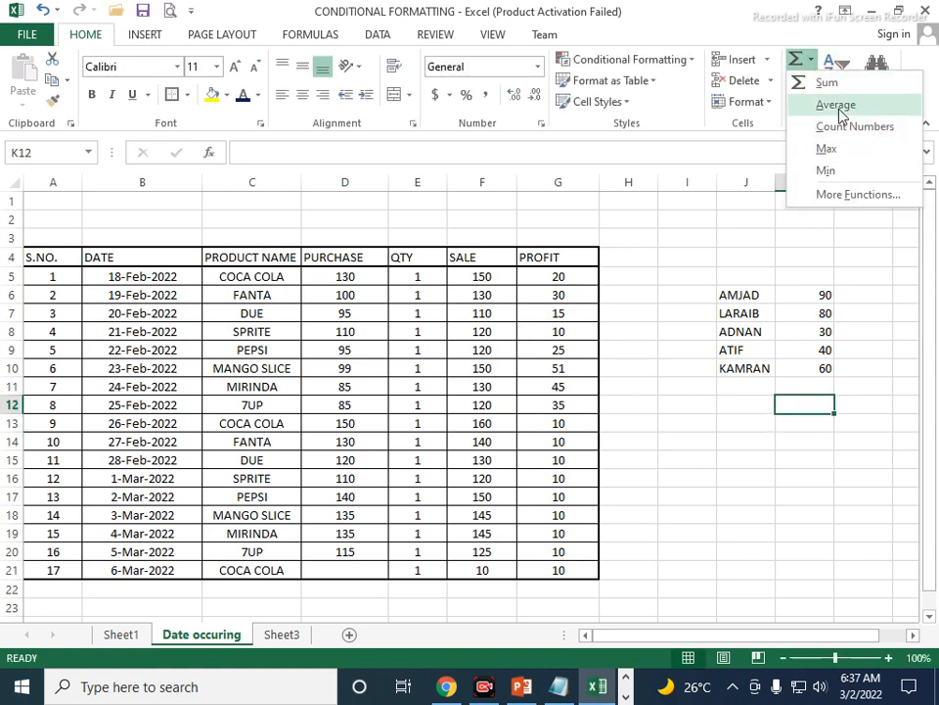
left_click(836, 106)
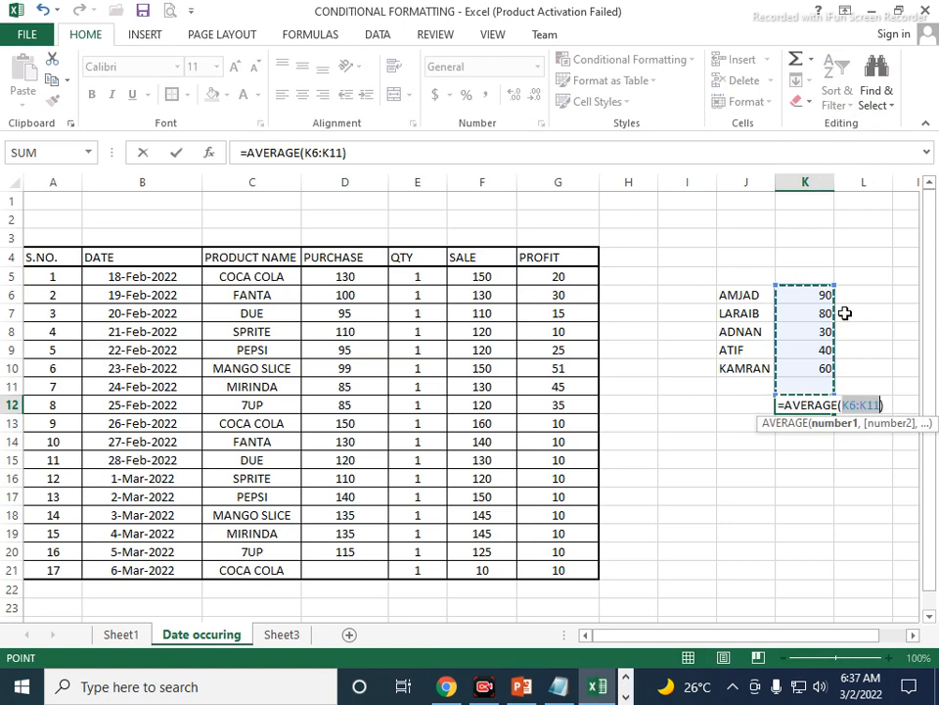
key("Return")
left_click(830, 404)
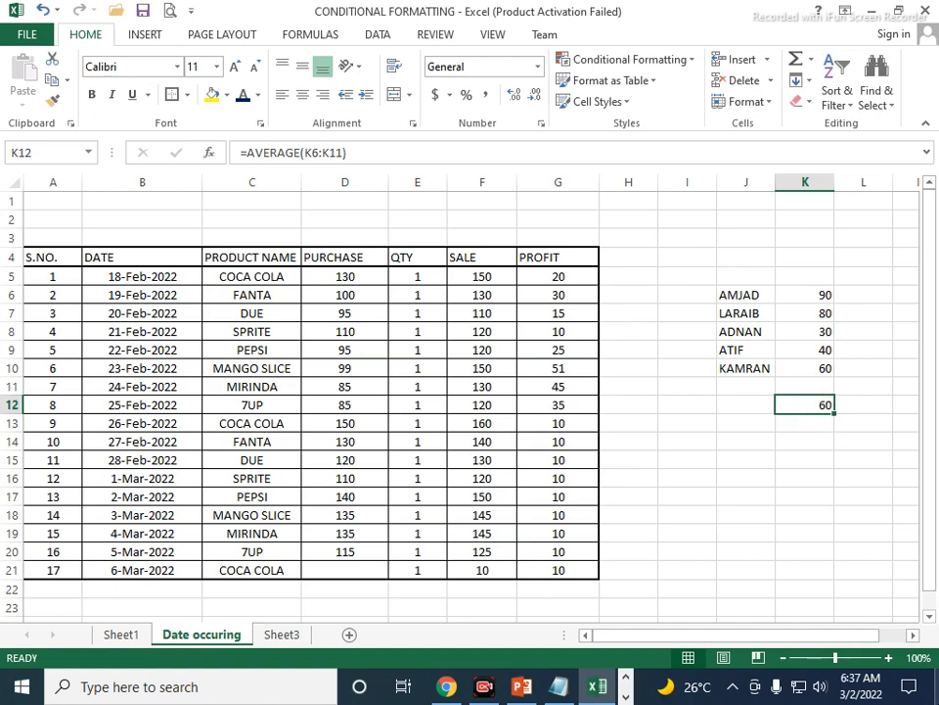
key("Delete")
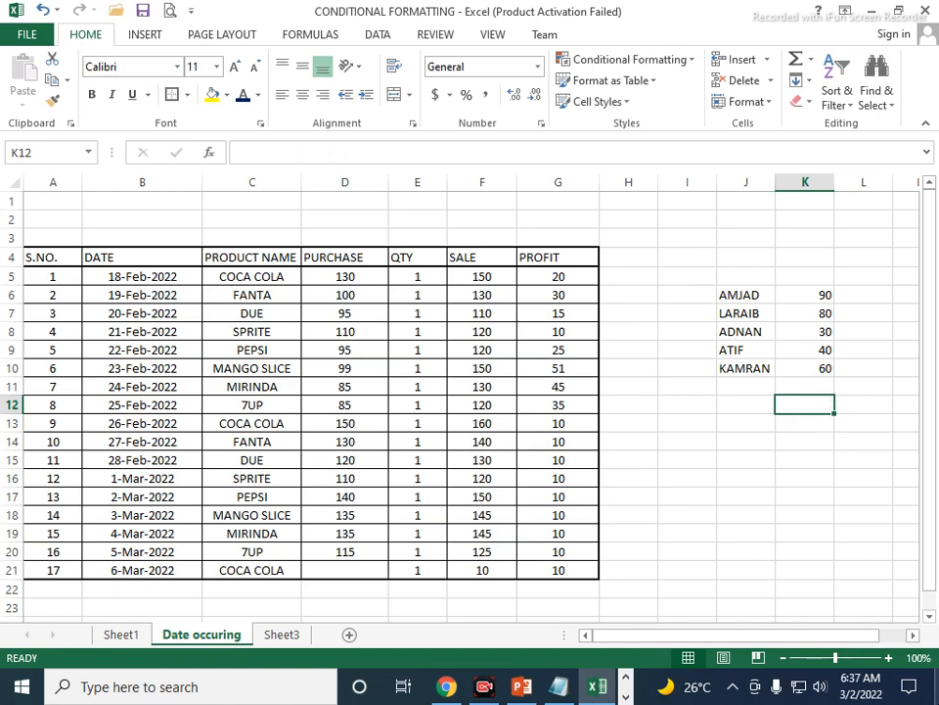
Apply an Above Average rule to K6:K10 with Light Red Fill with Dark Red Text, and undo it.
left_click_drag(808, 299, 820, 367)
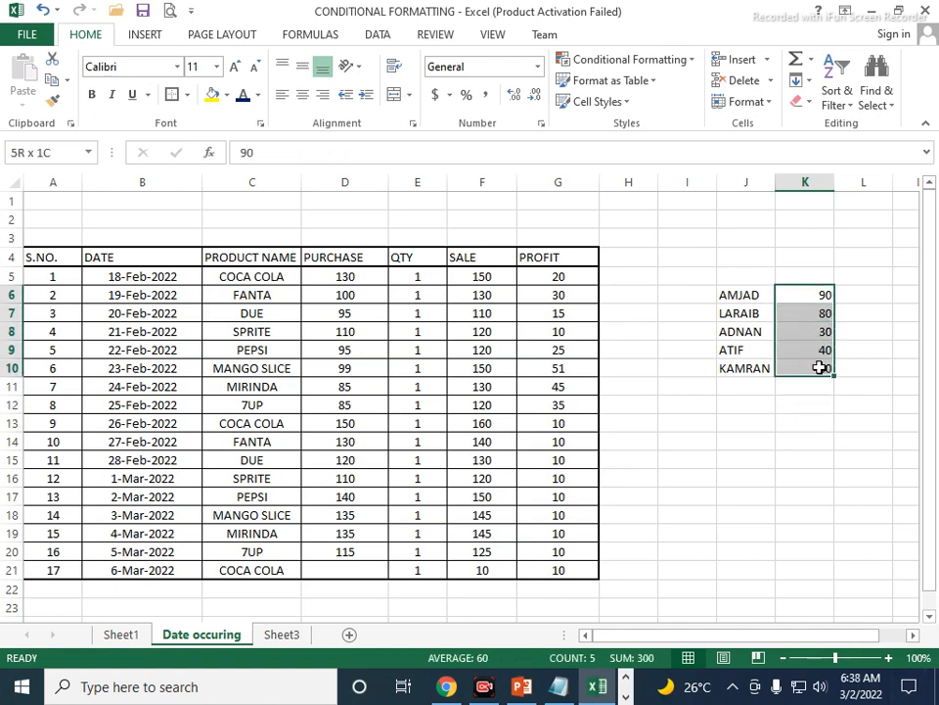
left_click(689, 60)
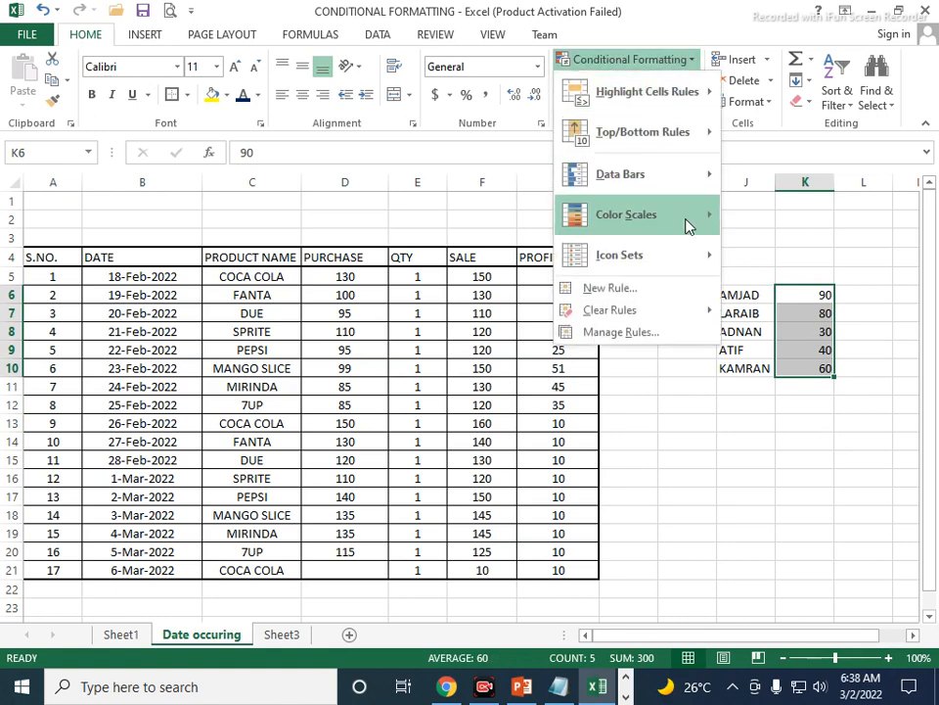
mouse_move(677, 145)
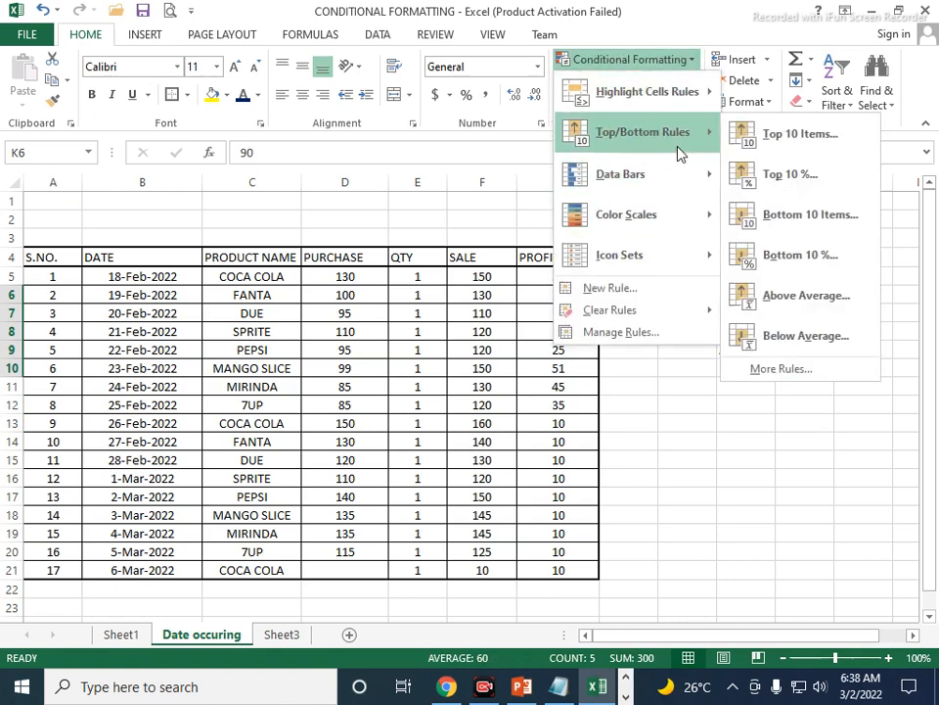
left_click(801, 300)
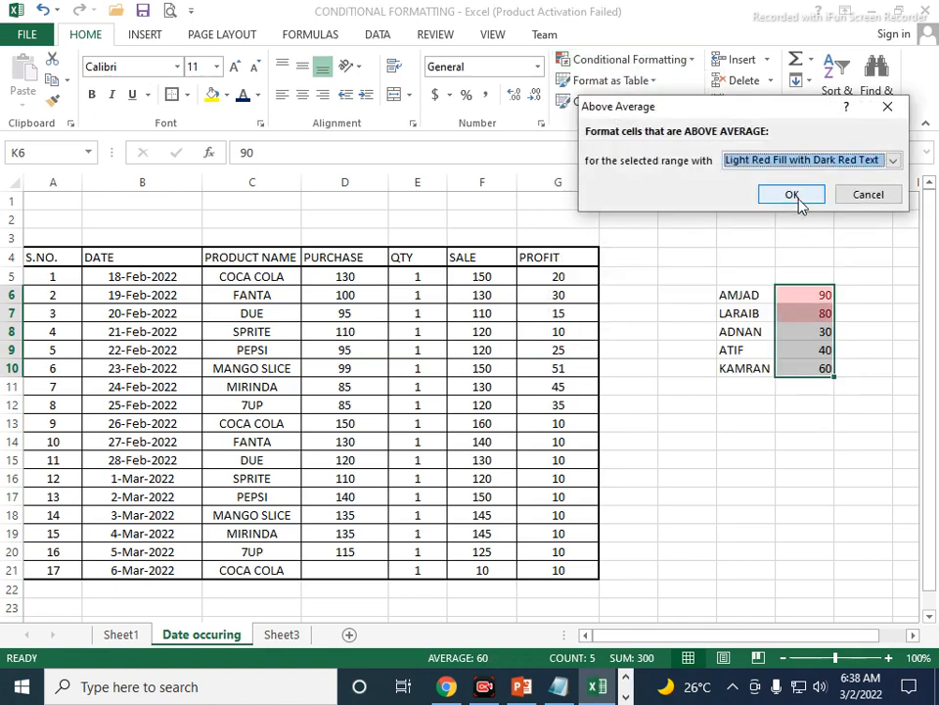
left_click(799, 198)
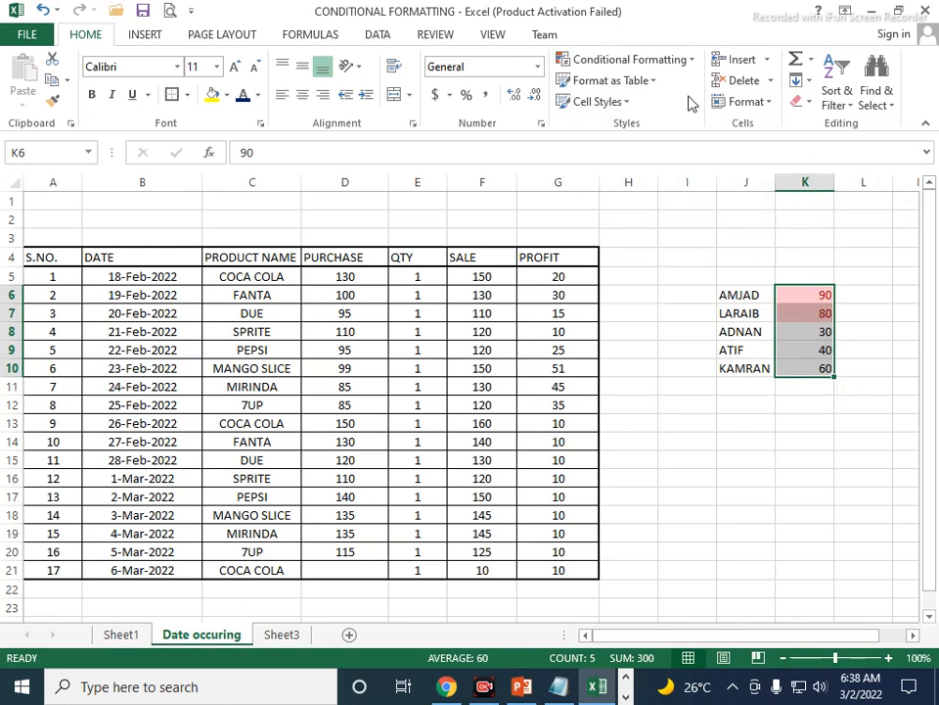
key("ctrl+z")
Preview a Below Average rule on K6:K10, cancel the rule and deselect the range.
left_click(687, 63)
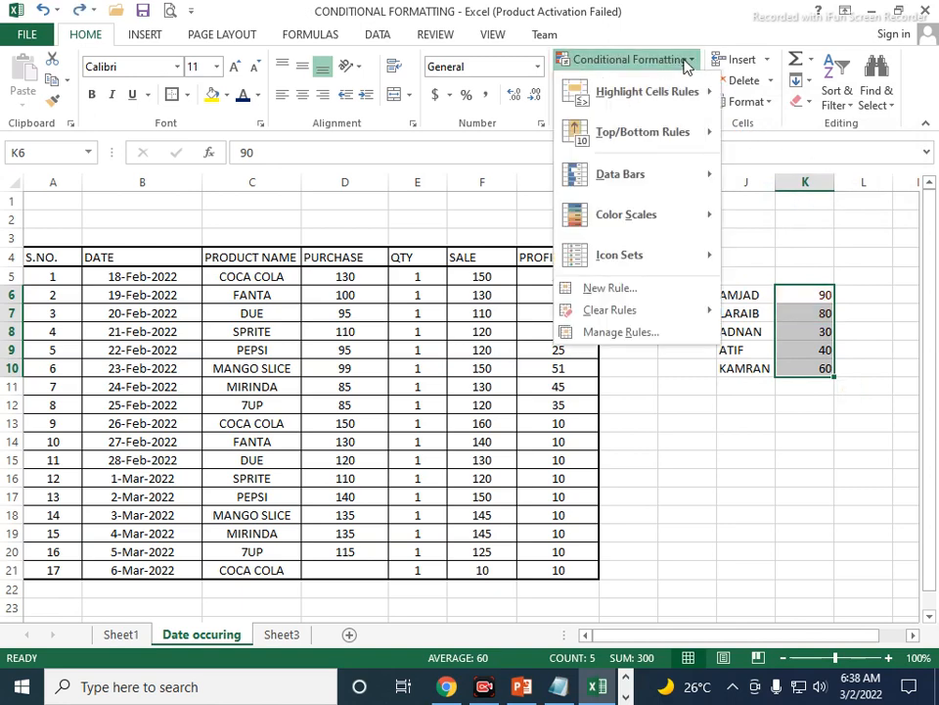
mouse_move(681, 160)
left_click(767, 339)
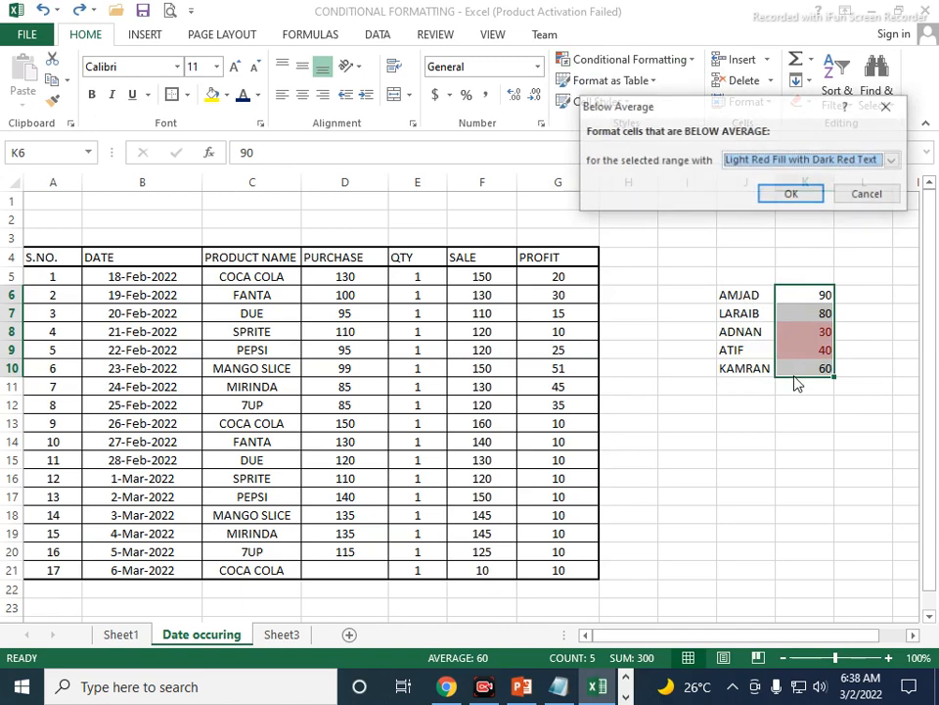
left_click(853, 201)
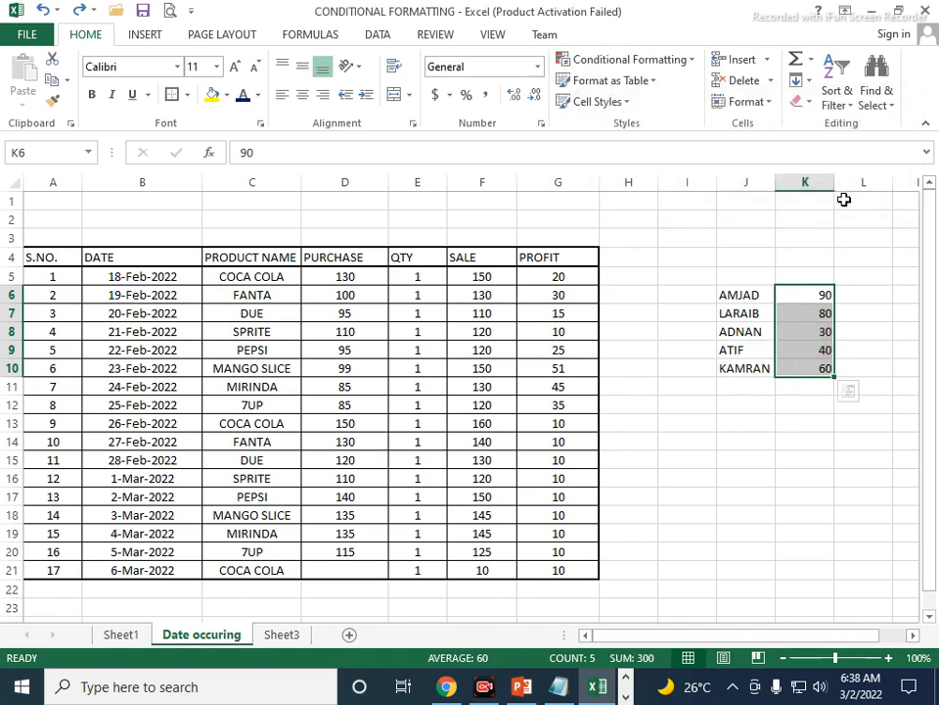
left_click(672, 446)
Apply blue solid-fill data bars to the values in K6:K10 and deselect the range.
left_click(690, 65)
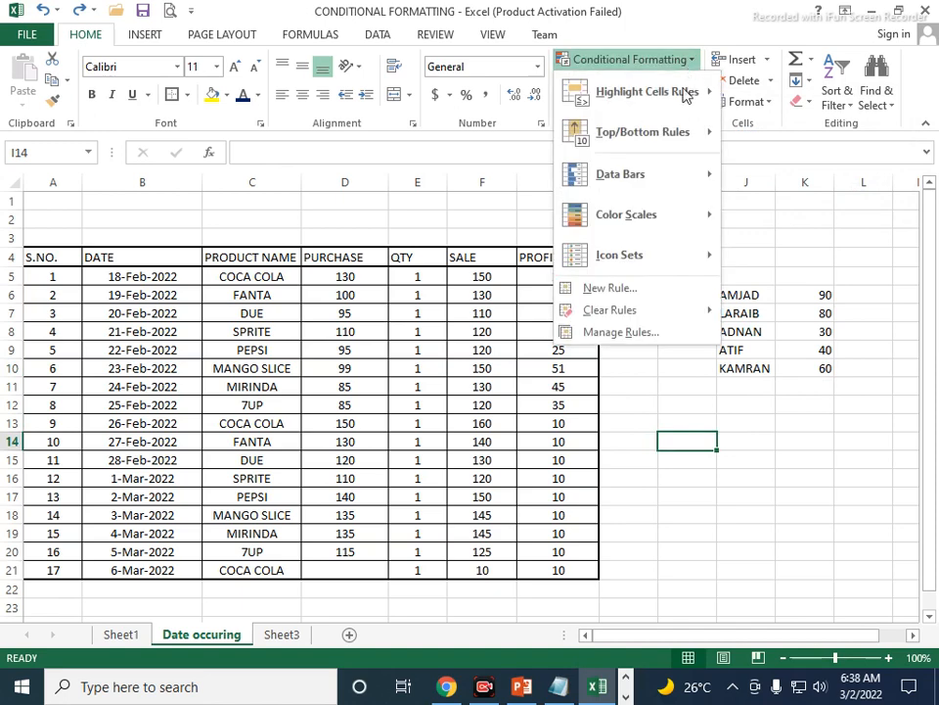
mouse_move(659, 173)
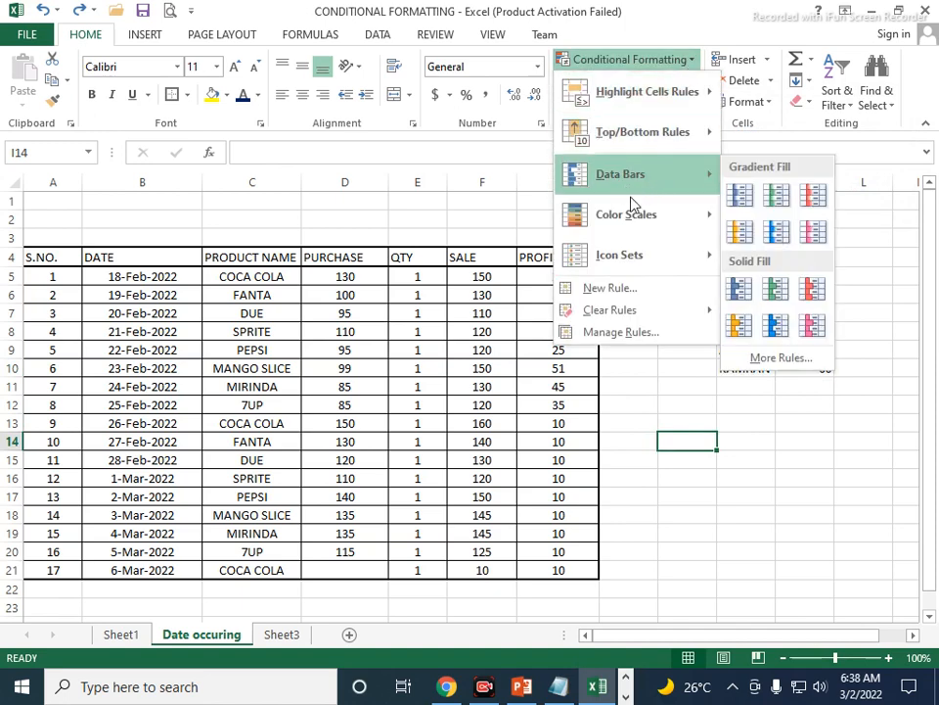
left_click(807, 310)
left_click_drag(804, 296, 796, 364)
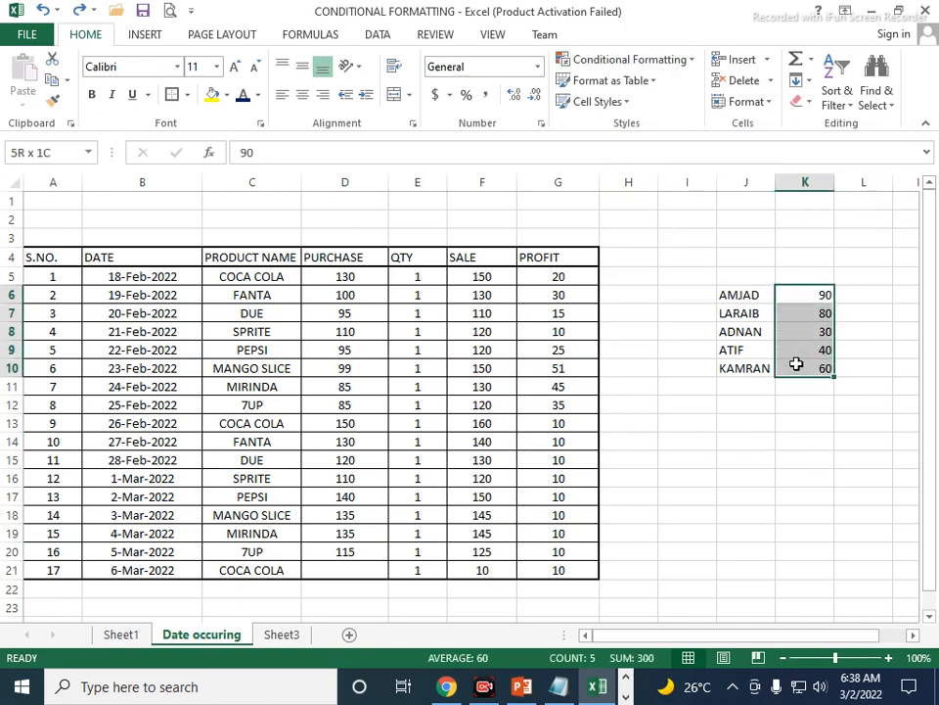
left_click(683, 61)
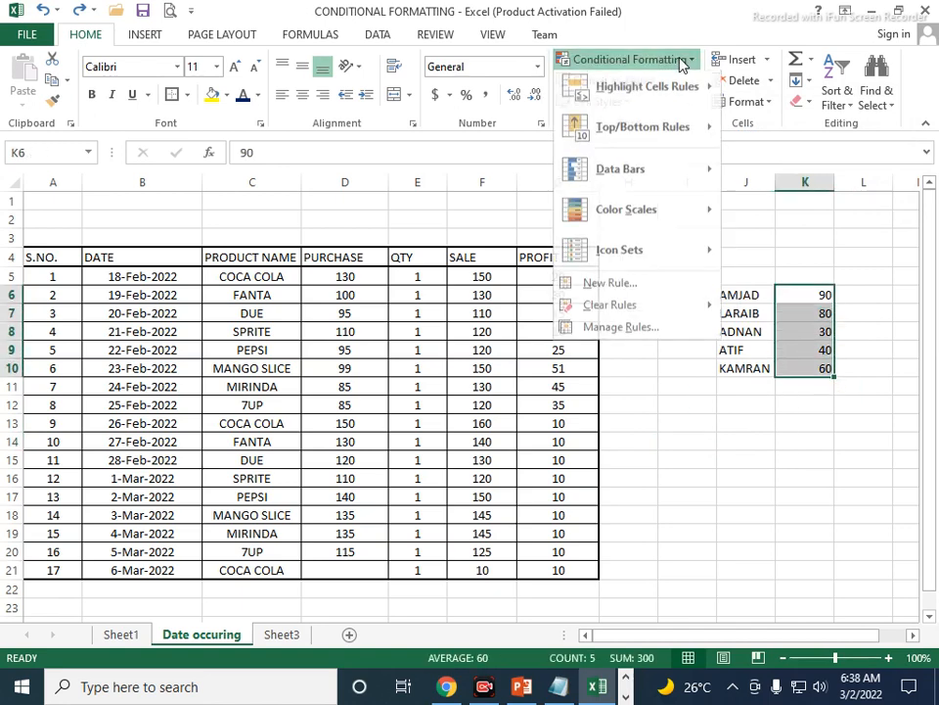
mouse_move(646, 174)
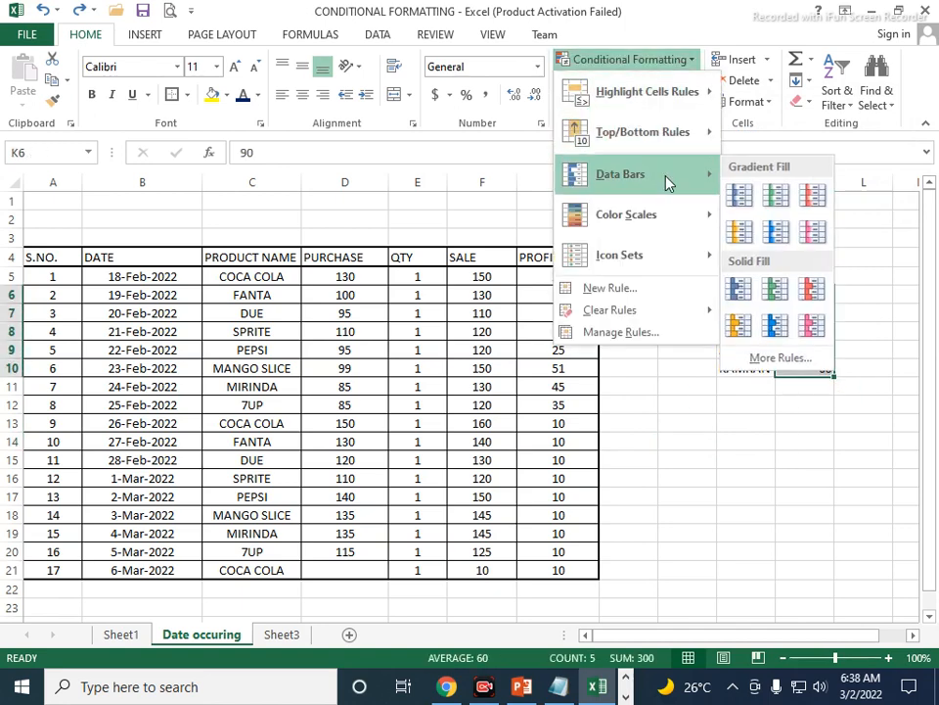
left_click(751, 290)
left_click(797, 470)
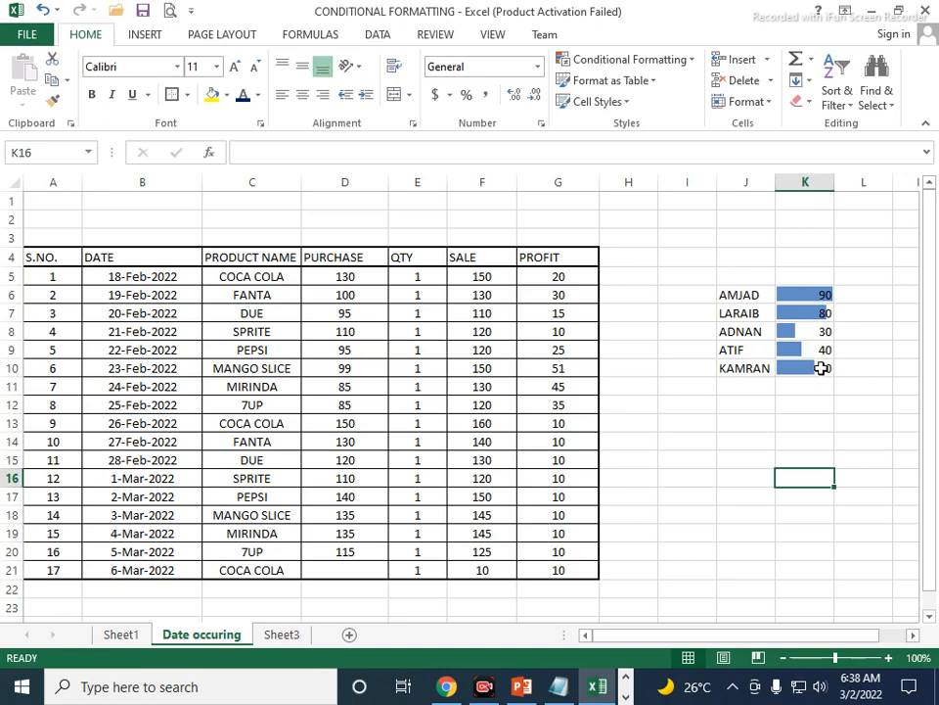
Clear the conditional formatting rules from the entire sheet, removing the blue data bars in K6:K10.
left_click_drag(814, 295, 806, 366)
left_click(678, 61)
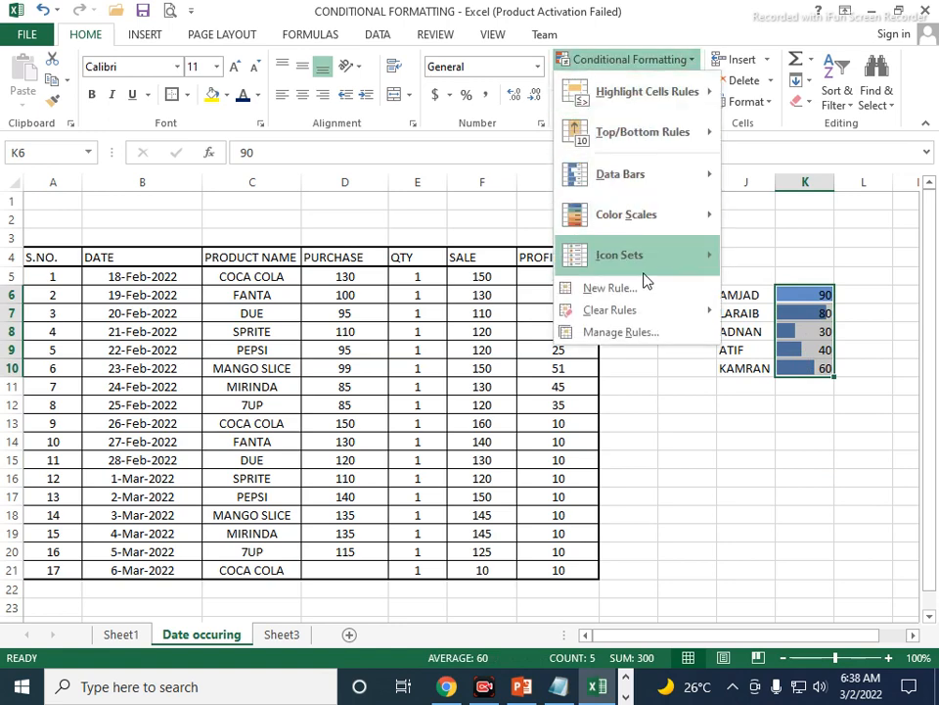
mouse_move(644, 313)
left_click(780, 337)
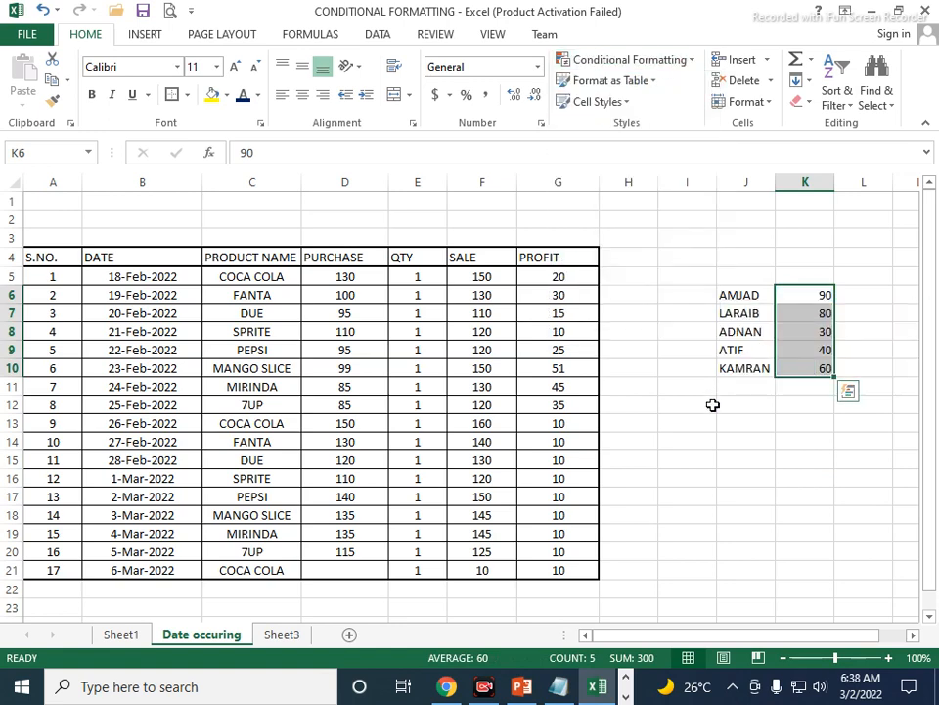
left_click(746, 461)
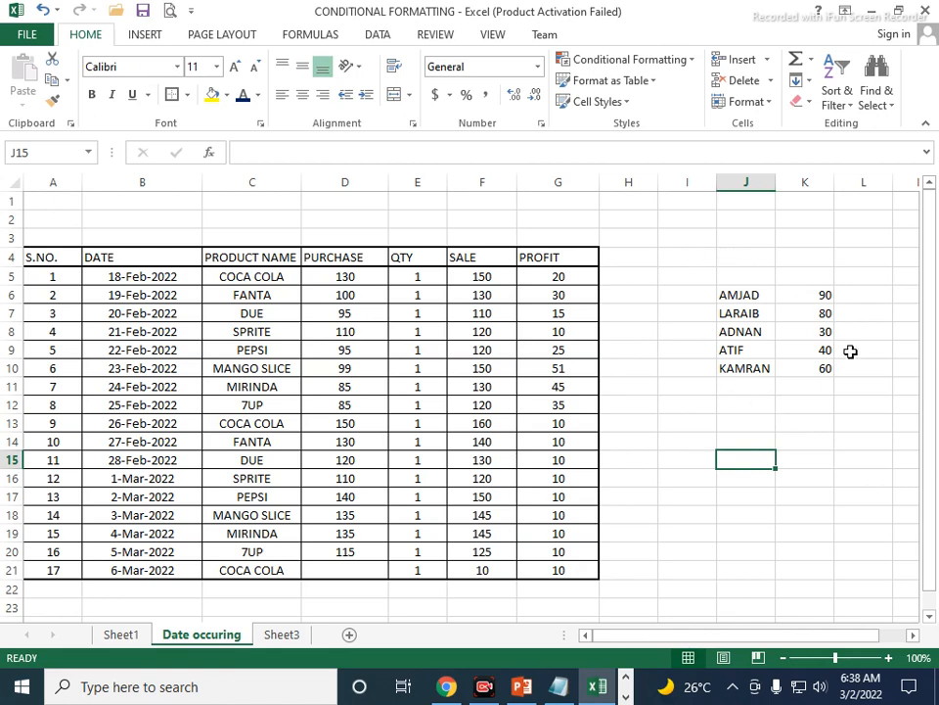
Apply pink solid-fill data bars to the values in K6:K10.
left_click_drag(822, 298, 808, 372)
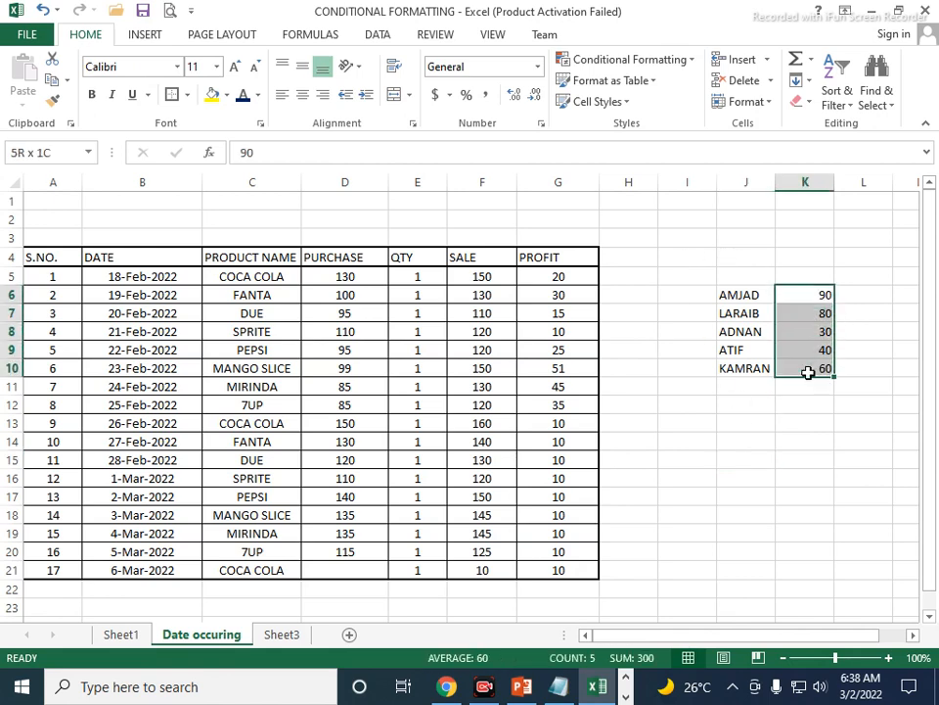
left_click(690, 60)
mouse_move(692, 186)
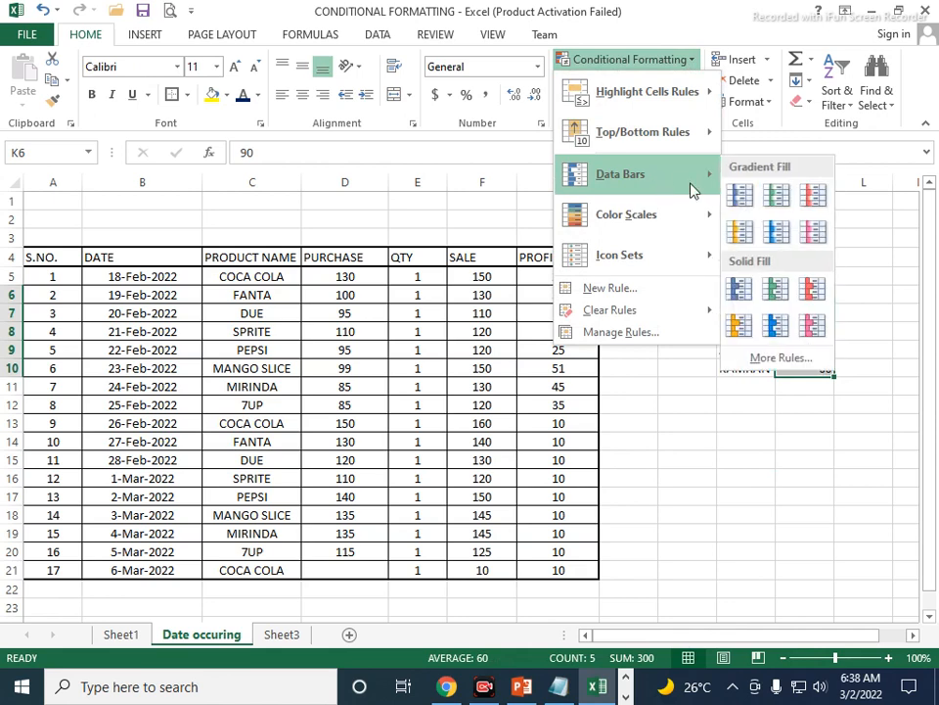
left_click(815, 327)
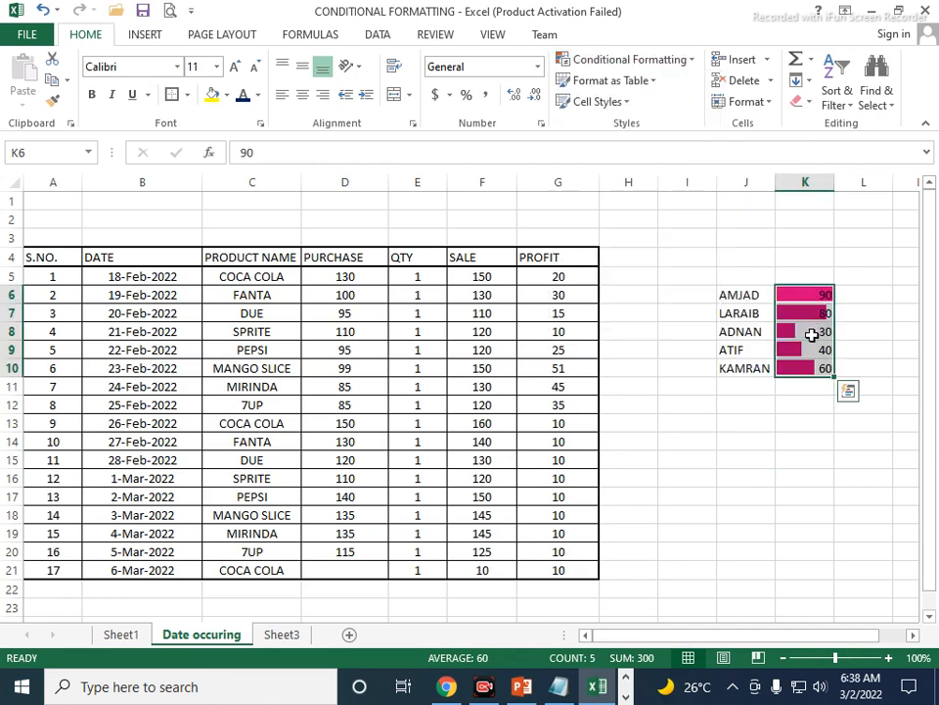
Clear the conditional formatting rules from the entire sheet, removing the pink data bars in K6:K10.
left_click(659, 91)
left_click(681, 70)
left_click(694, 62)
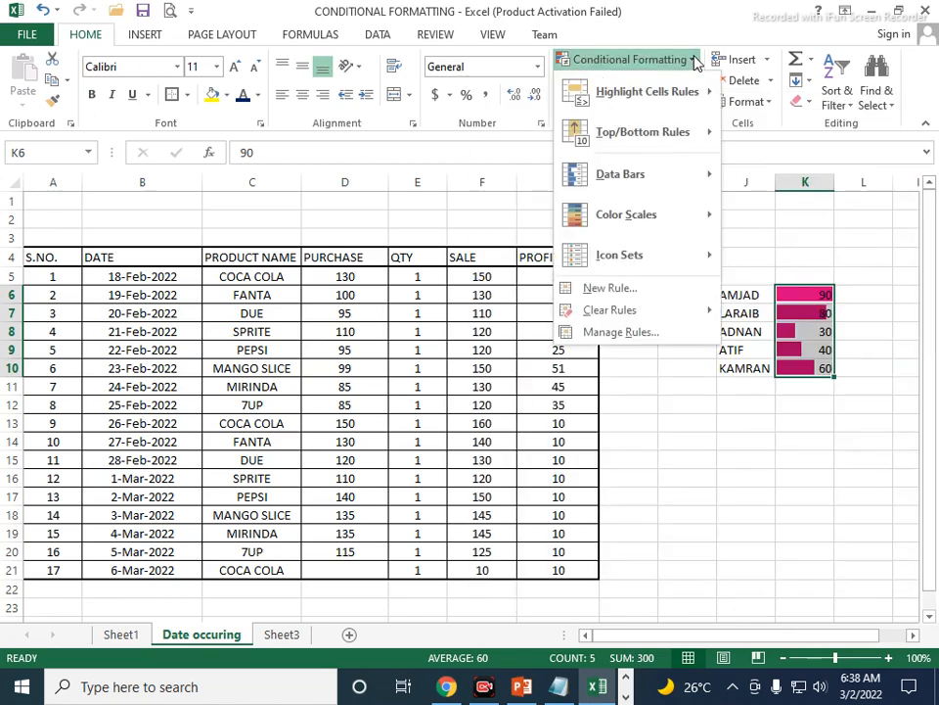
mouse_move(693, 315)
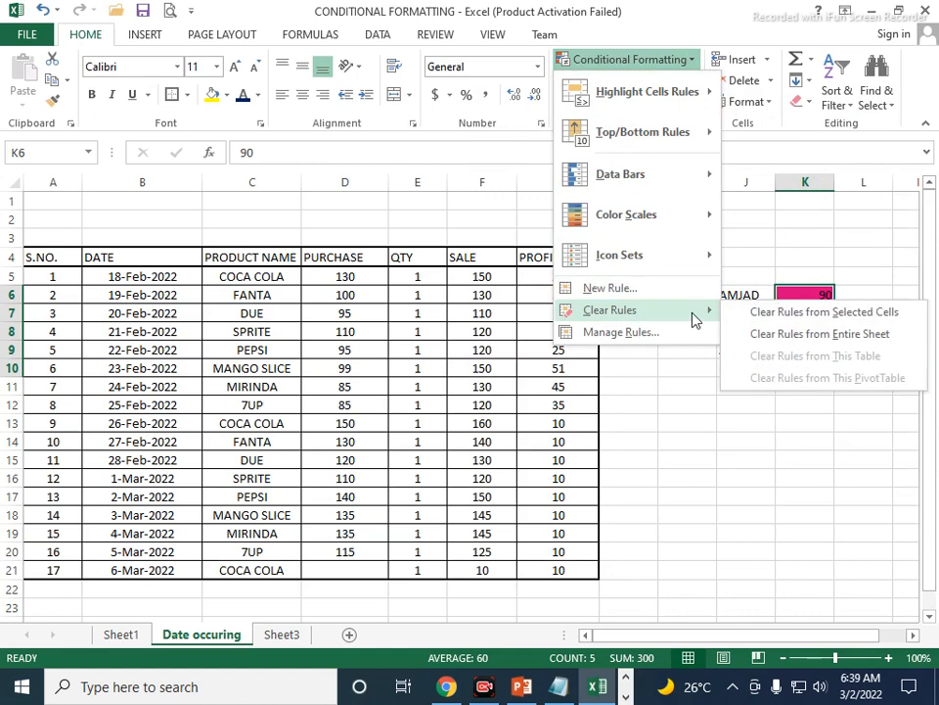
left_click(766, 349)
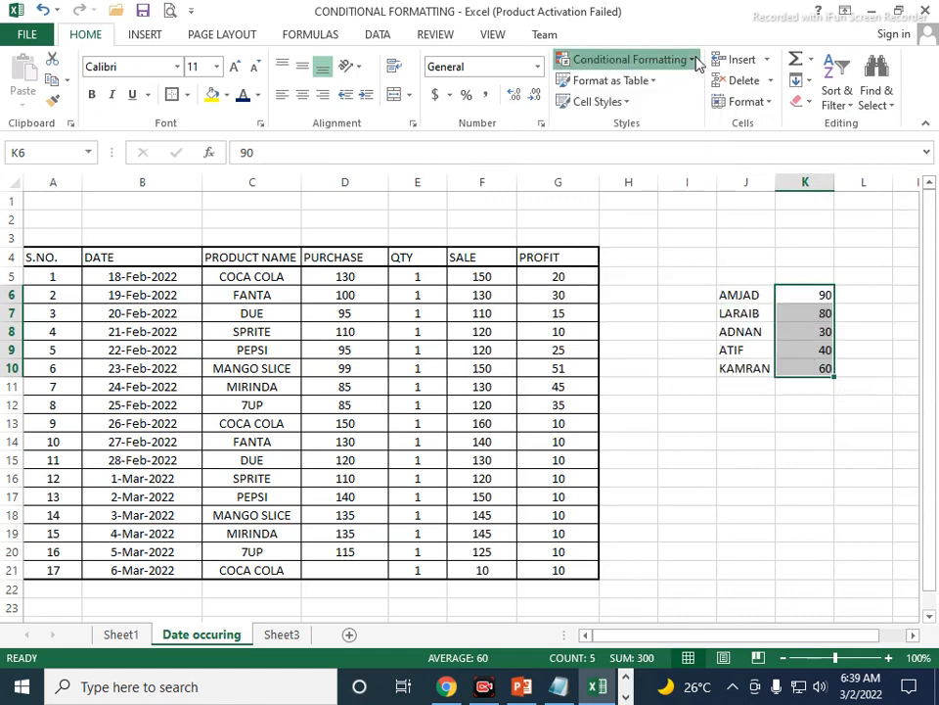
Apply a three-color scale to K6:K10 with red for high, yellow for middle and green for low values, and undo it.
left_click(697, 59)
mouse_move(659, 218)
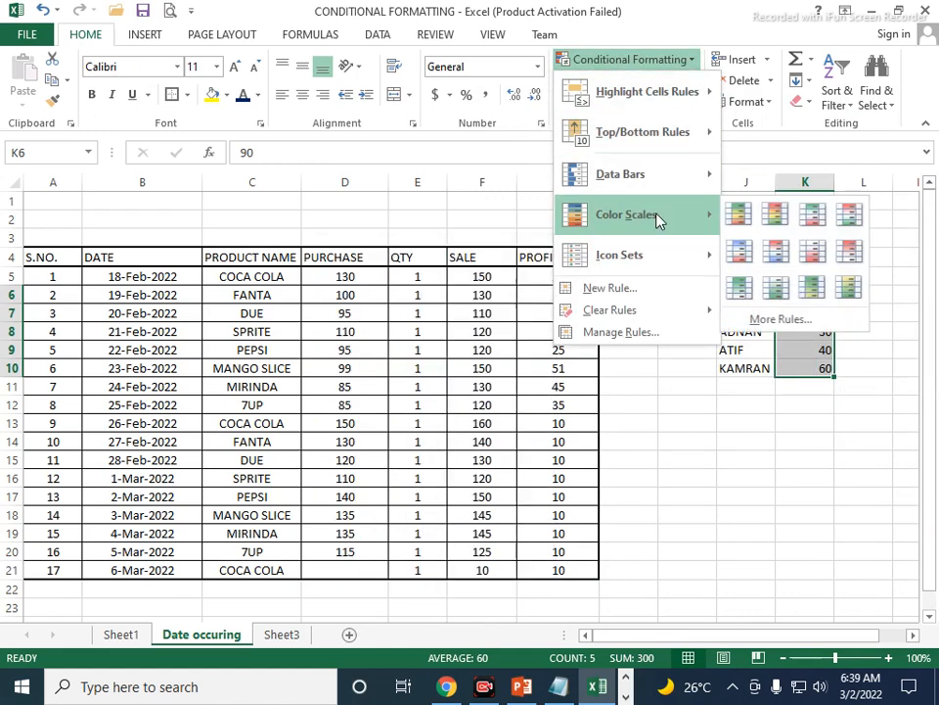
left_click(774, 218)
left_click(816, 436)
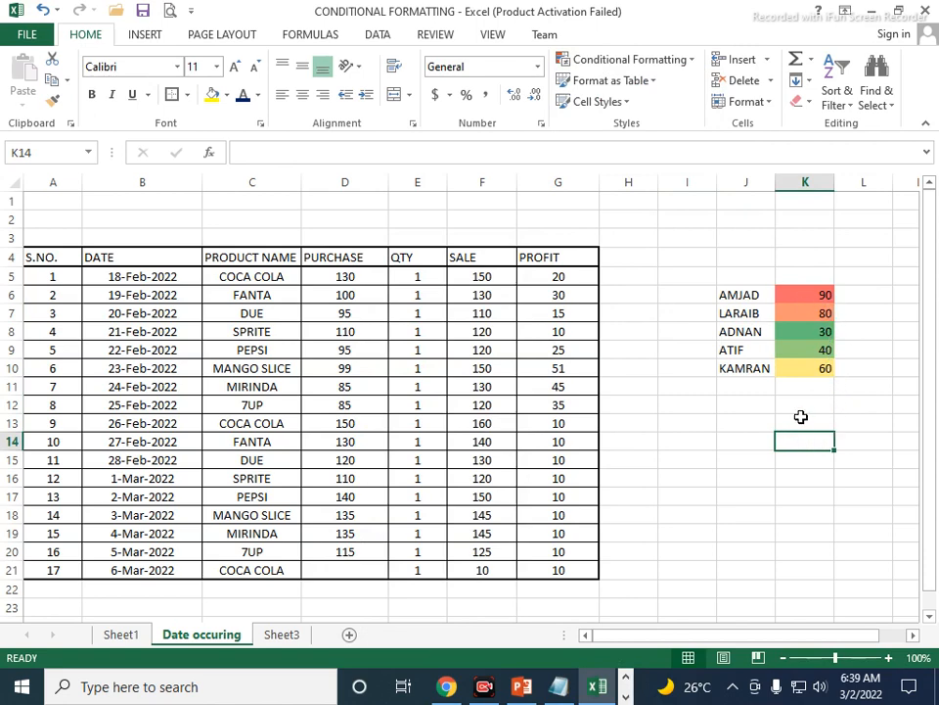
key("ctrl+z")
left_click(759, 389)
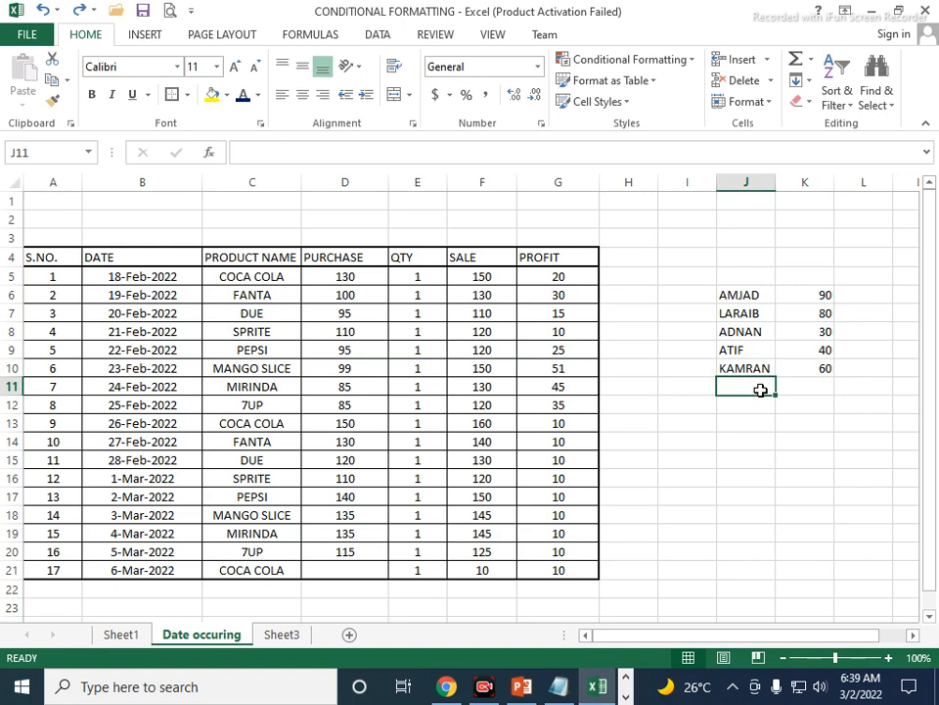
Extend the name list in column J by entering three more people's first names in J11:J13.
type("TAHA")
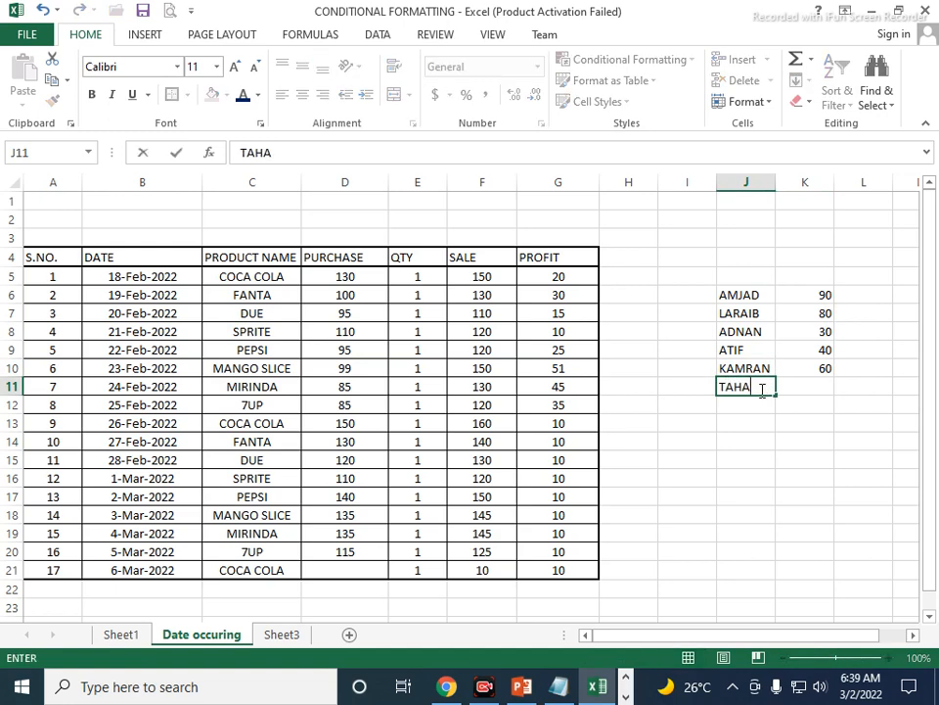
key("Return")
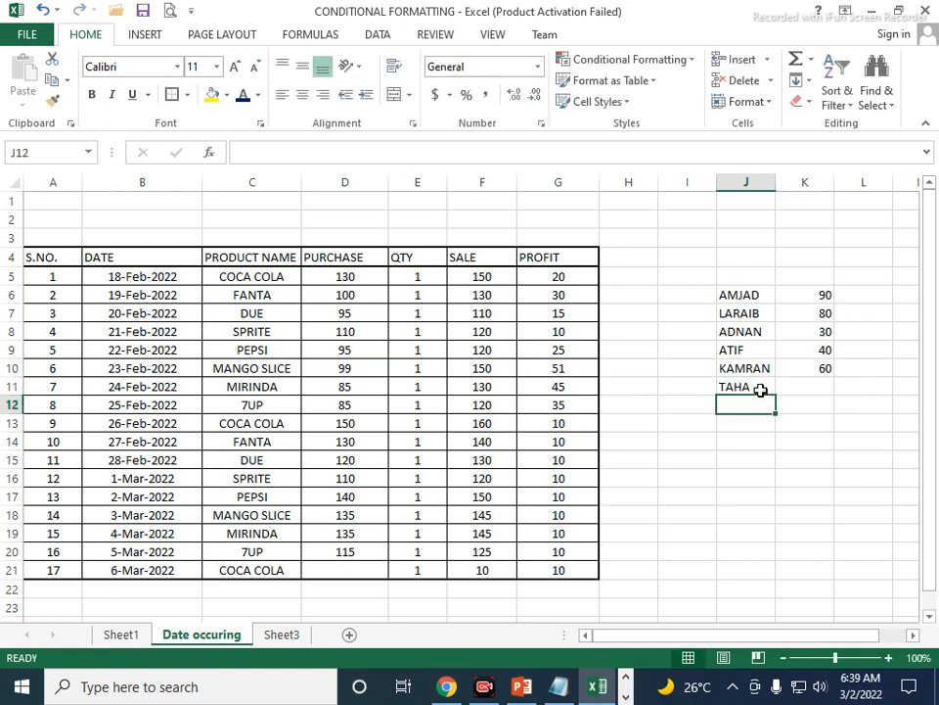
type("IMRAN")
key("Return")
type("WAQAR")
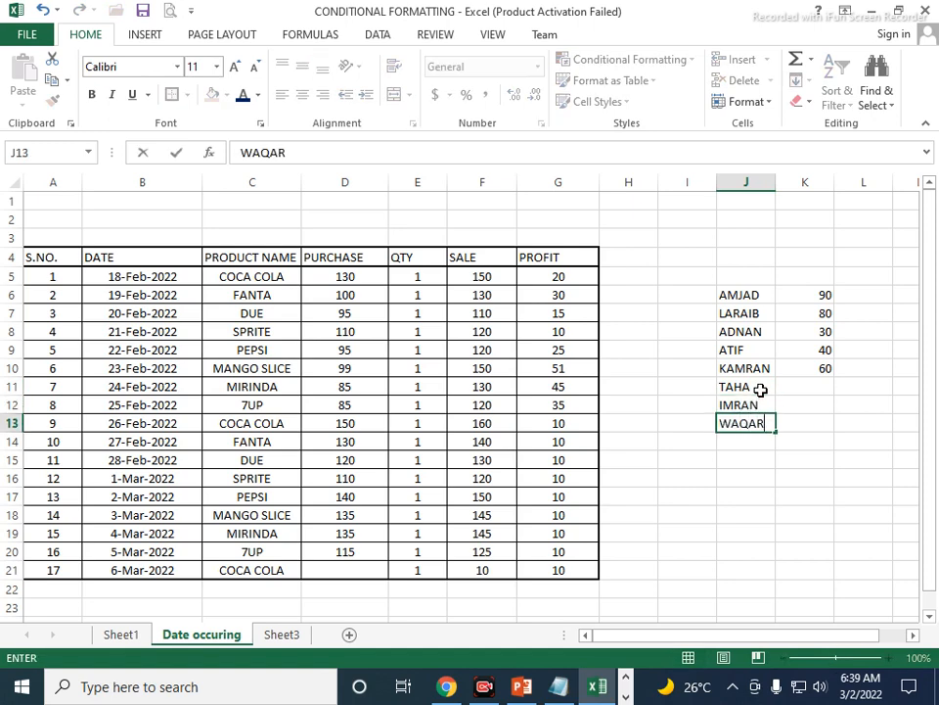
key("Return")
type("1")
key("Up")
key("Down")
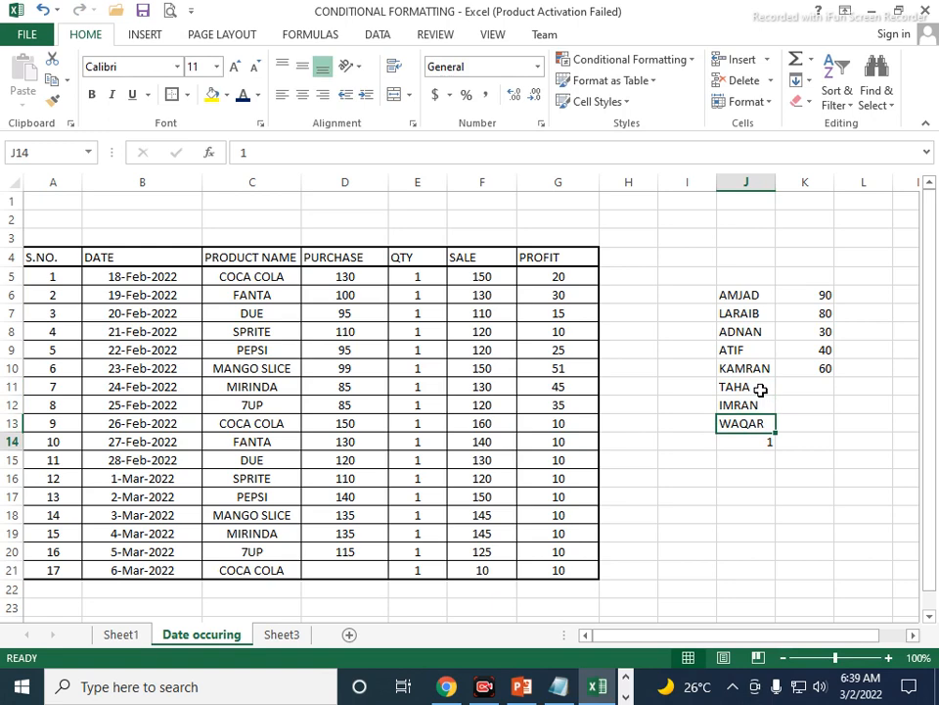
Enter the scores 90, 80 and 60 in K11:K13 beside the newly added names.
key("Up")
key("Up")
key("Up")
key("Right")
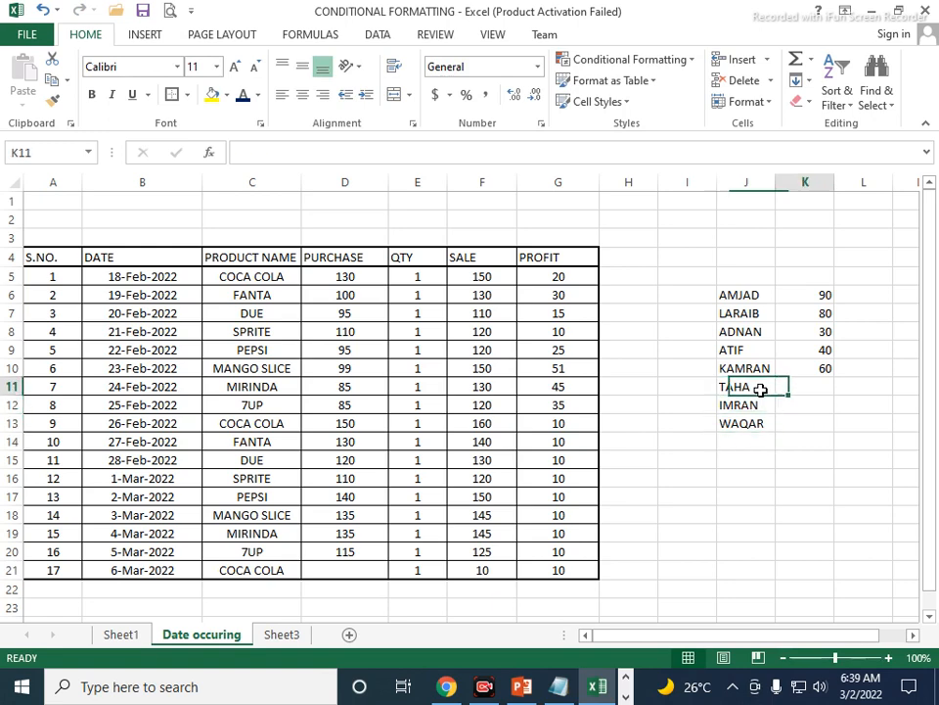
type("90")
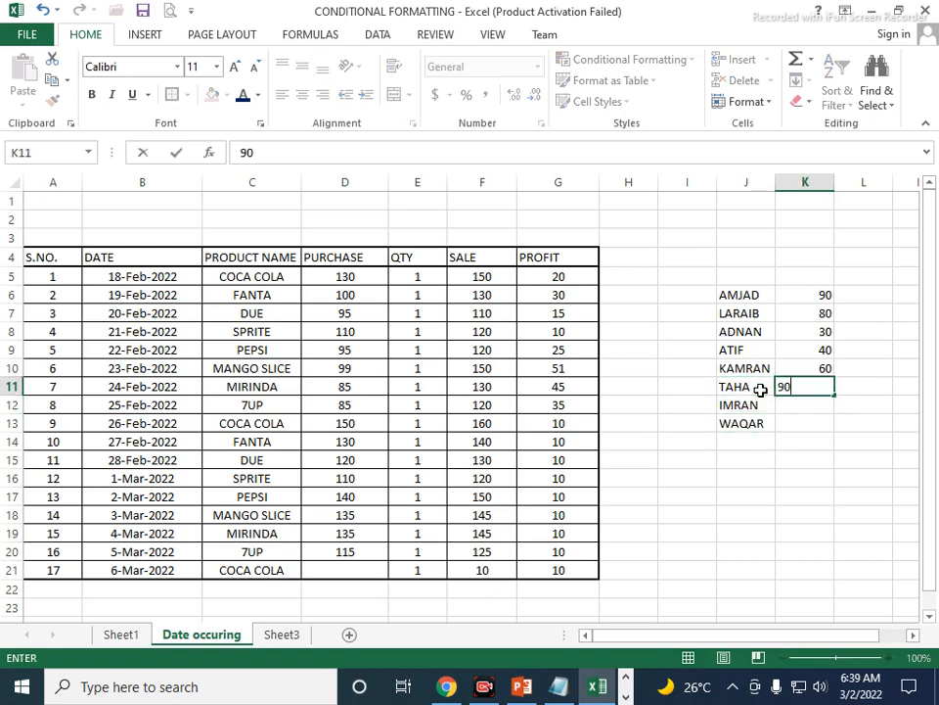
key("Return")
type("80")
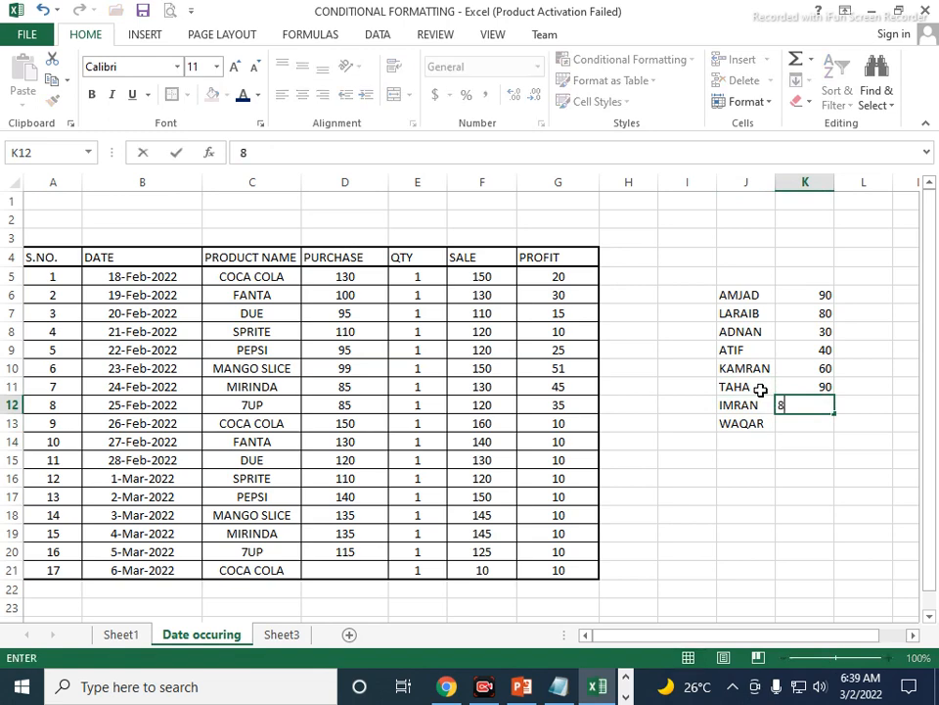
key("Return")
type("60")
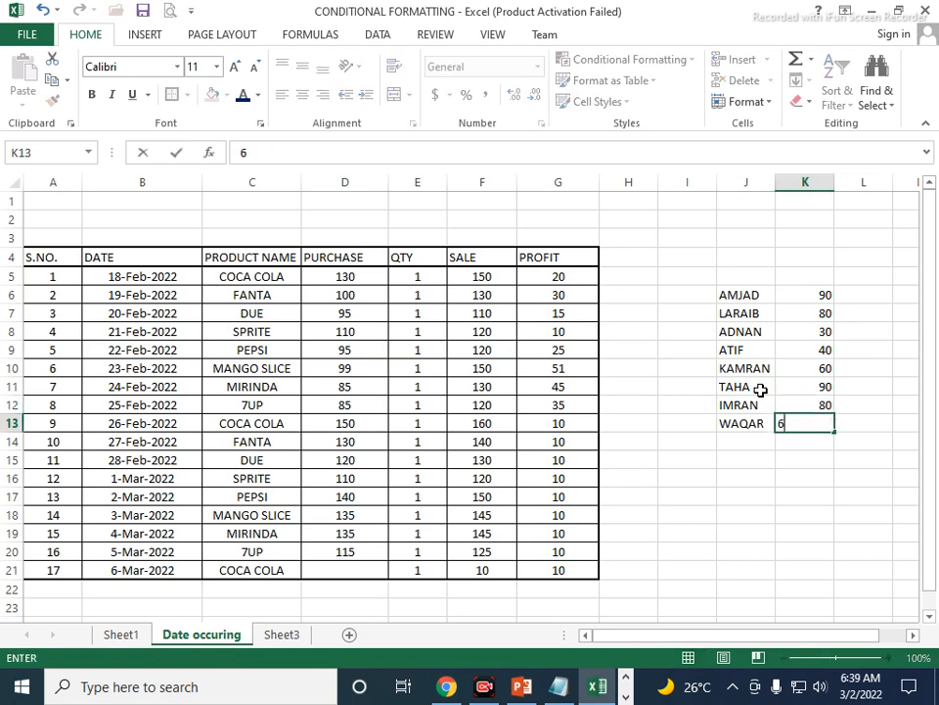
key("Return")
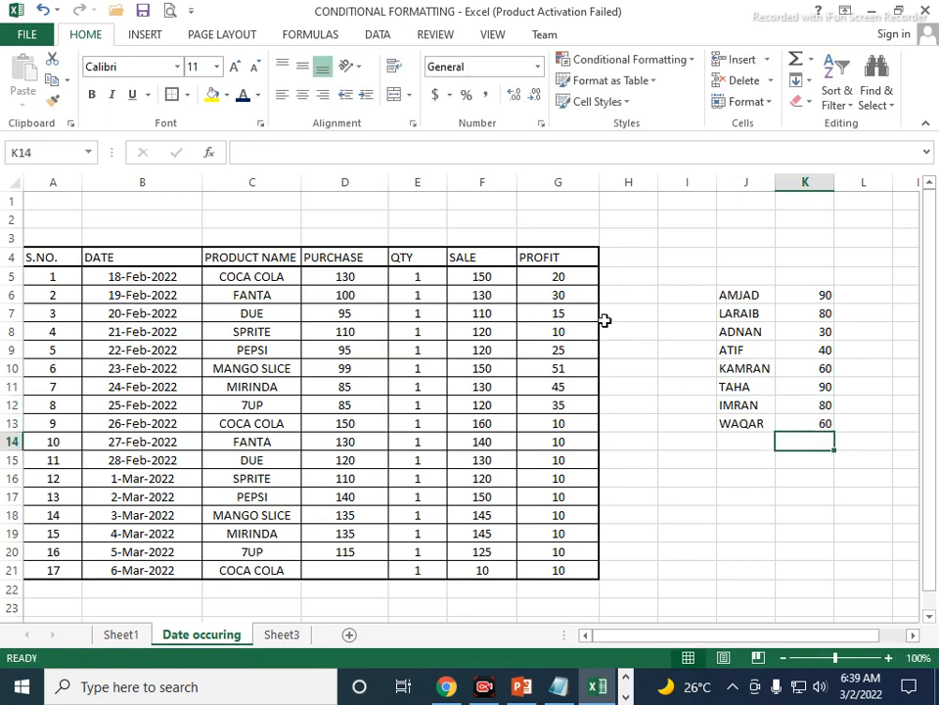
Apply the Green-Yellow-Red color scale to the scores in K6:K13, with green for high and red for low values.
left_click_drag(822, 291, 811, 423)
left_click(690, 60)
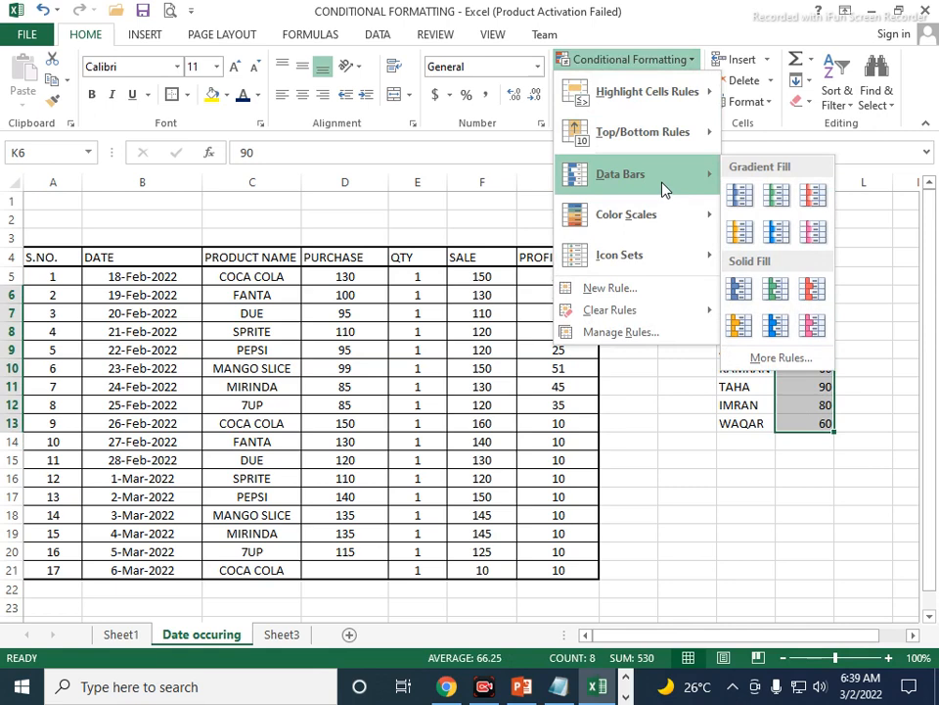
mouse_move(699, 221)
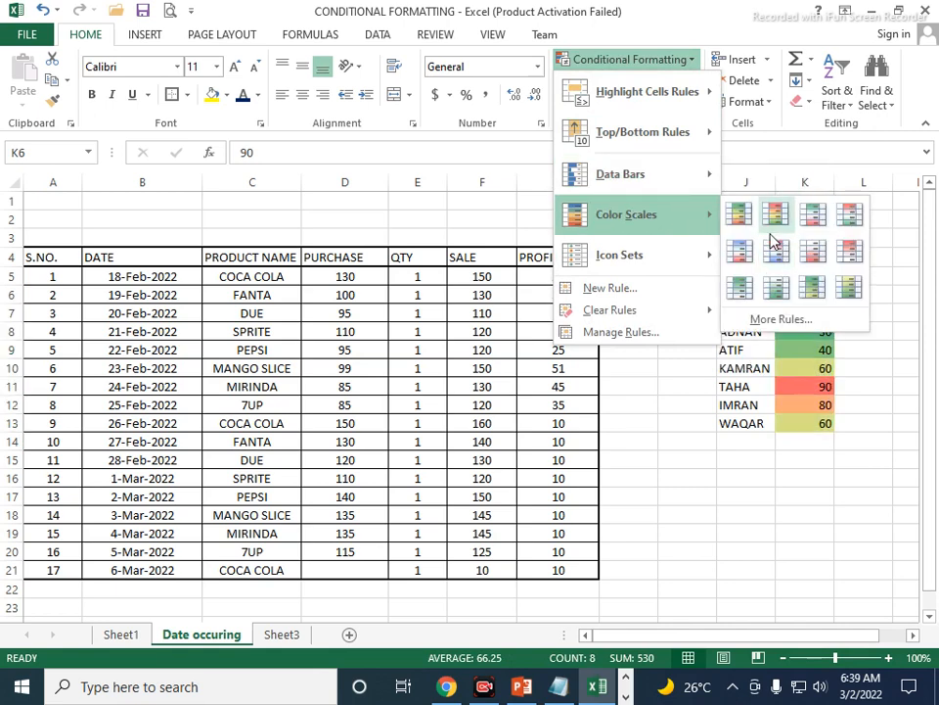
left_click(736, 219)
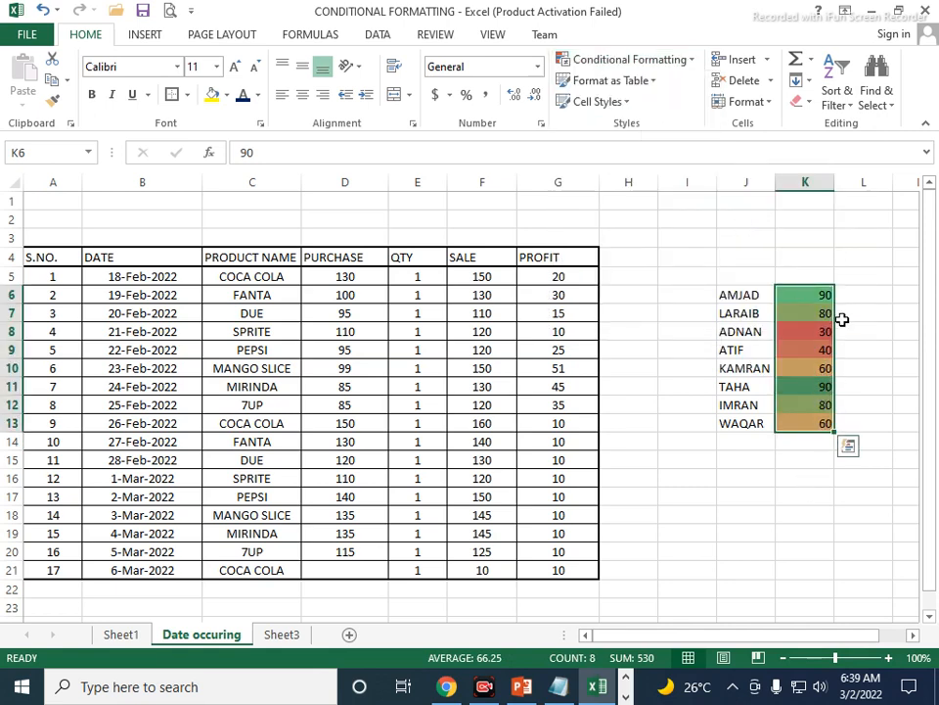
left_click(805, 511)
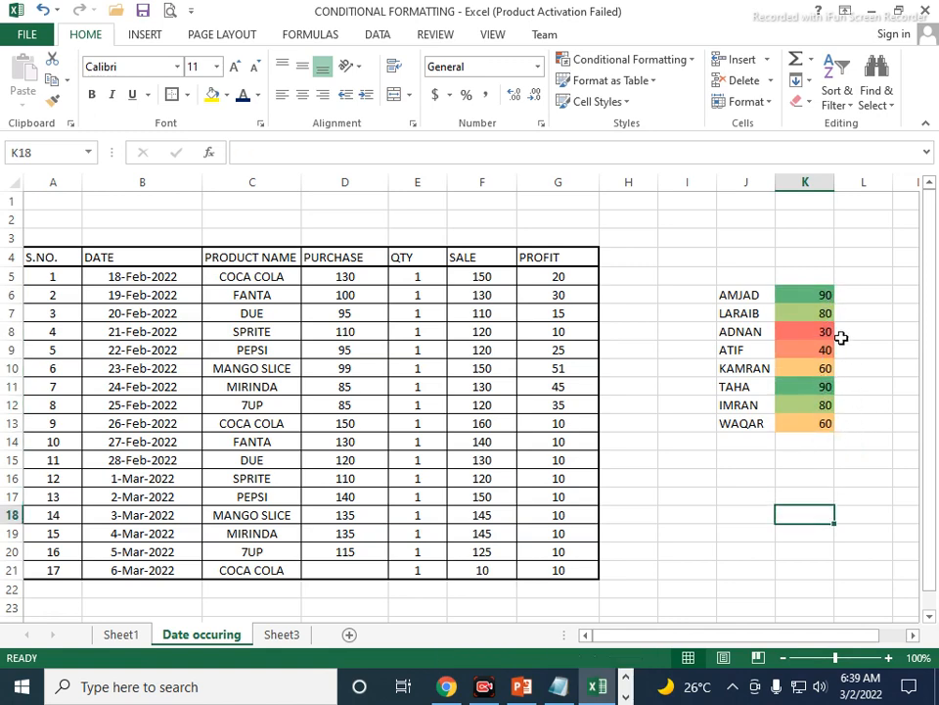
Start a custom color scale rule for K6:K13 and set its format style to 3-Color Scale.
left_click_drag(818, 293, 817, 422)
left_click(690, 61)
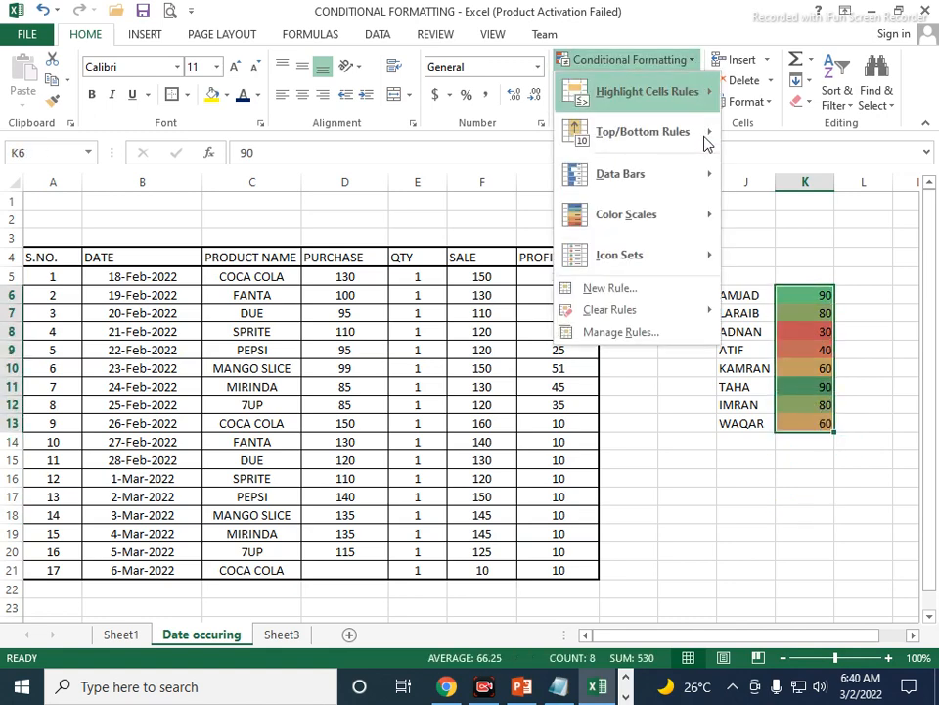
mouse_move(691, 225)
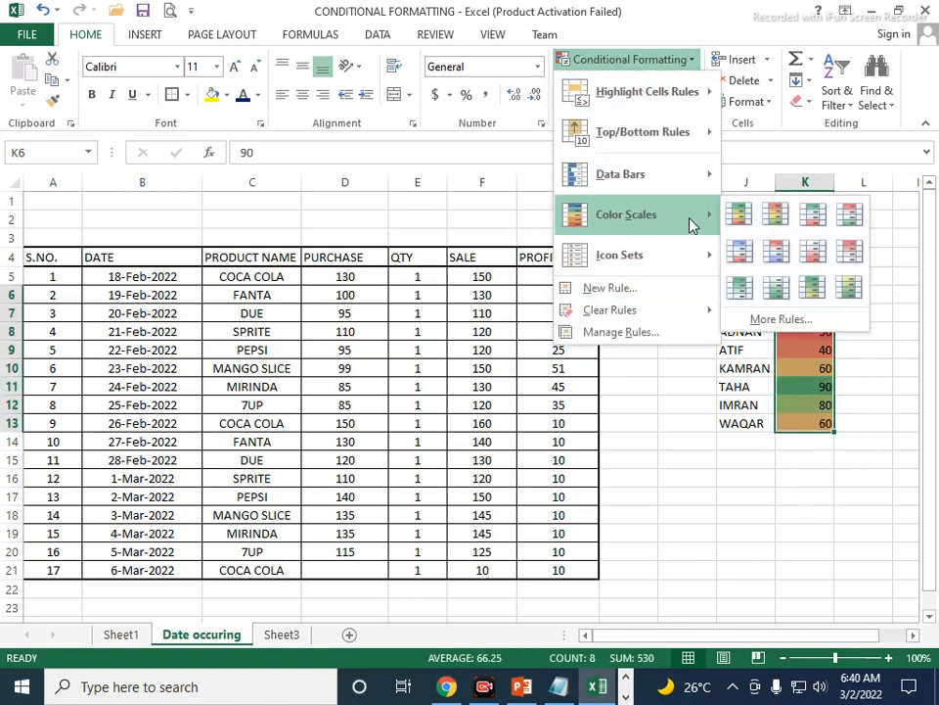
left_click(773, 320)
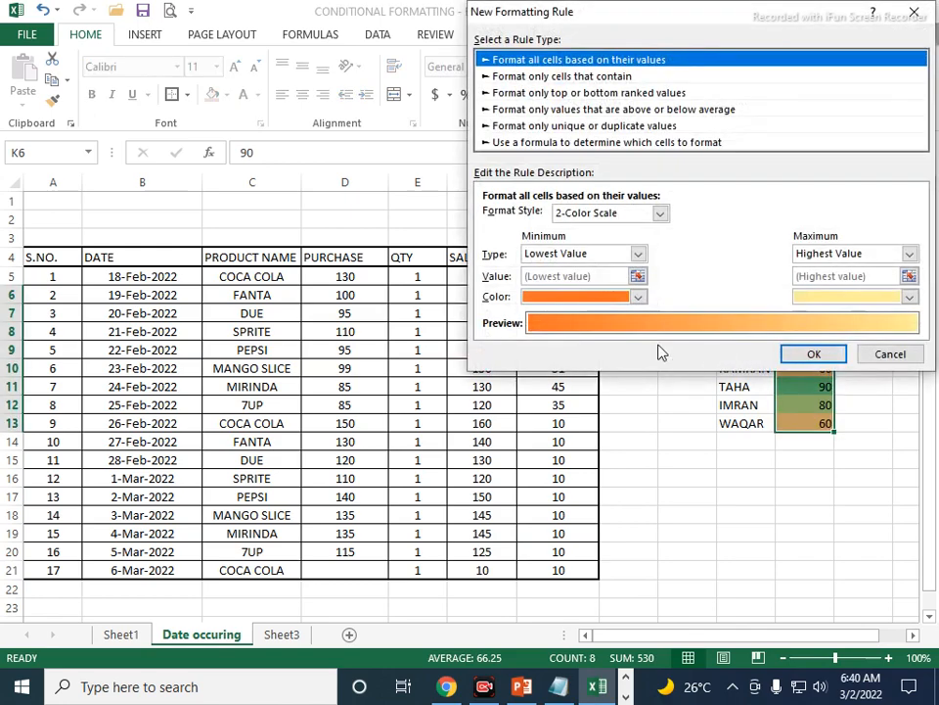
left_click_drag(706, 22, 407, 21)
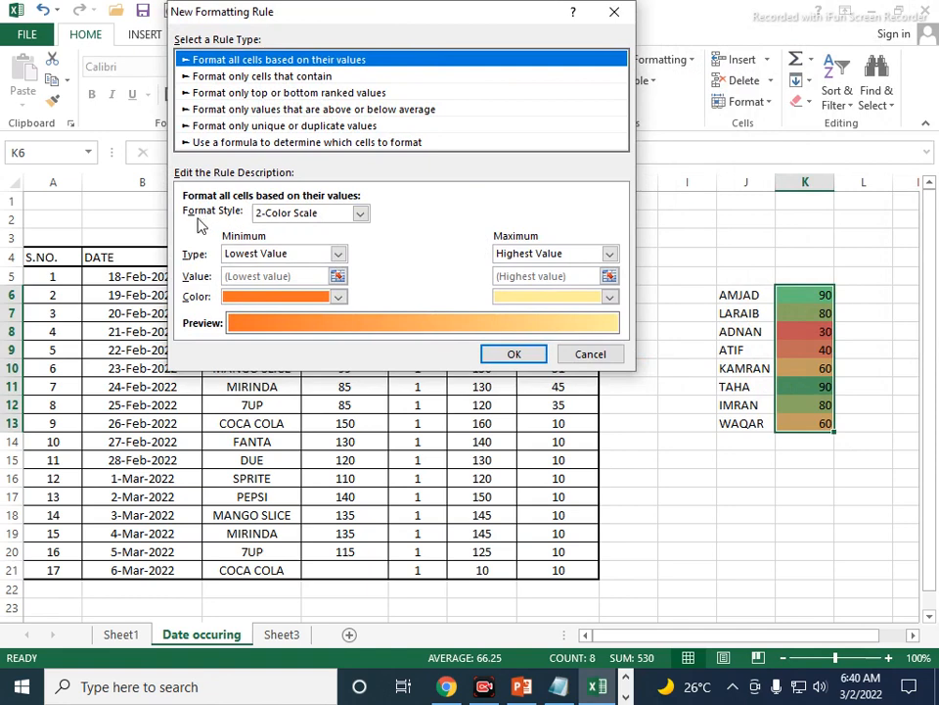
left_click(361, 214)
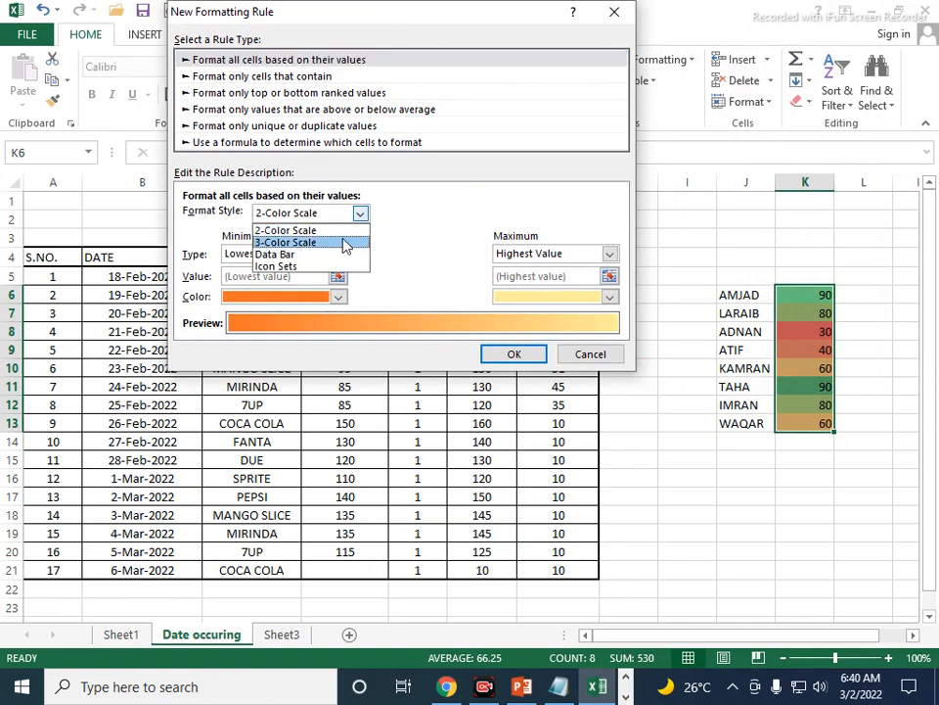
left_click(345, 243)
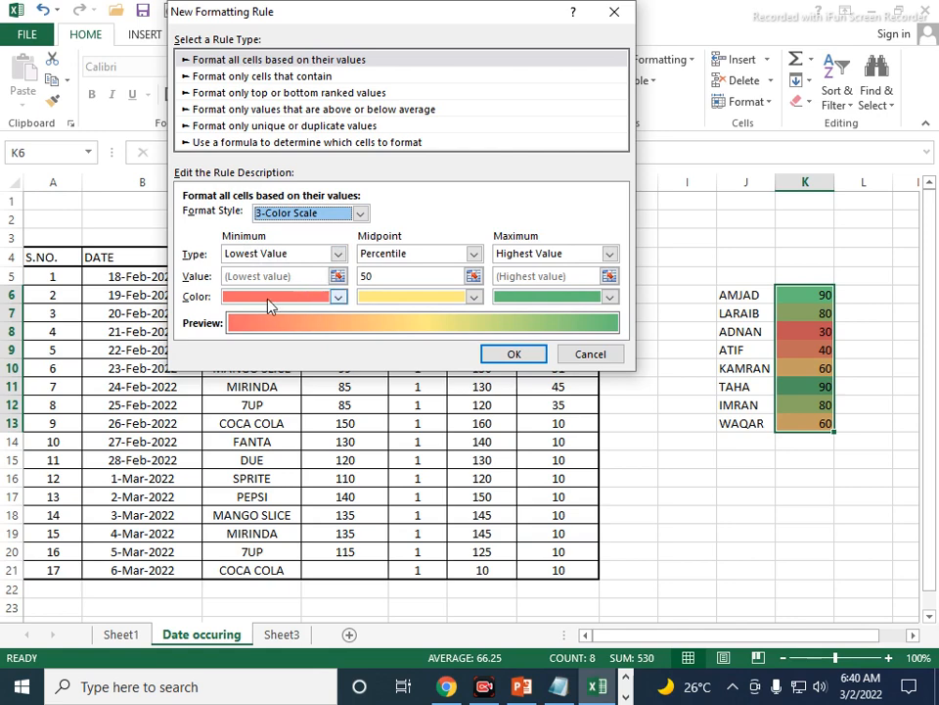
Set the scale's colors to purple for the minimum, red for the midpoint and blue for the maximum, and apply the rule.
left_click(338, 296)
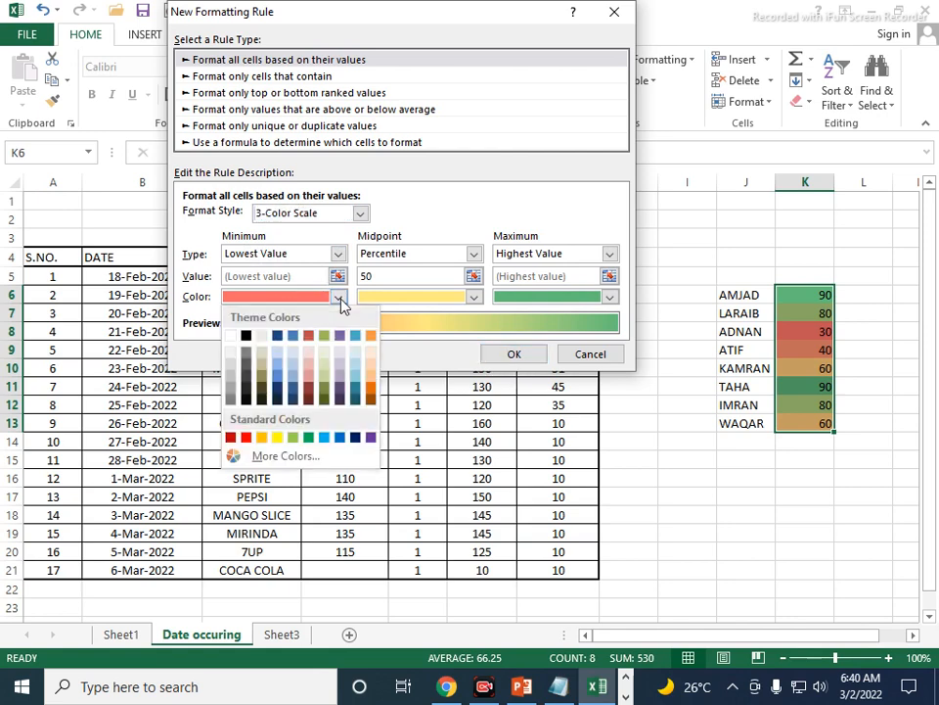
left_click(371, 438)
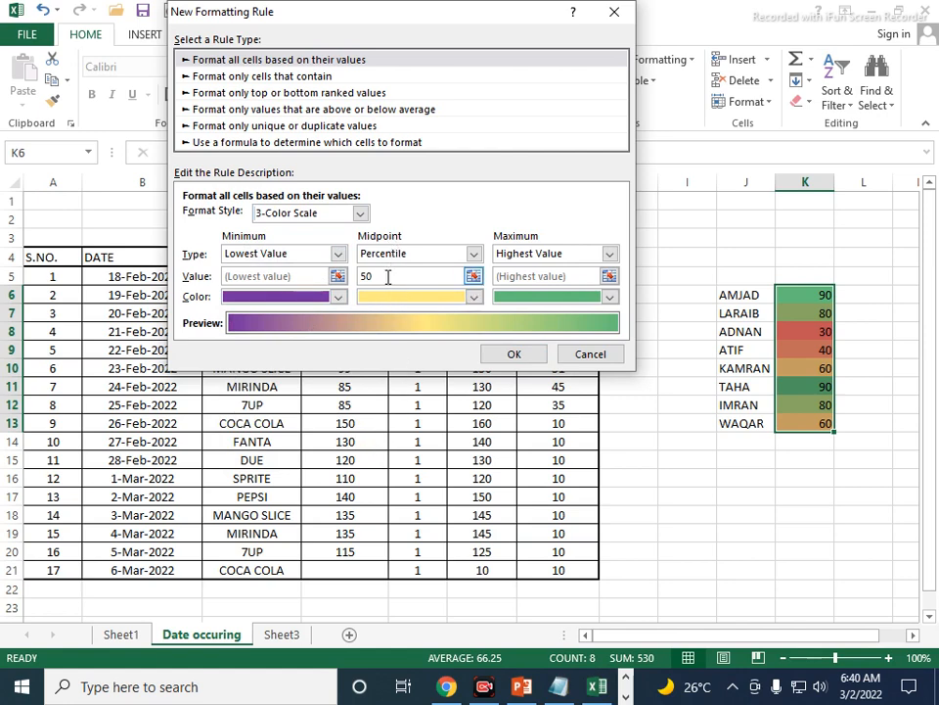
left_click(474, 296)
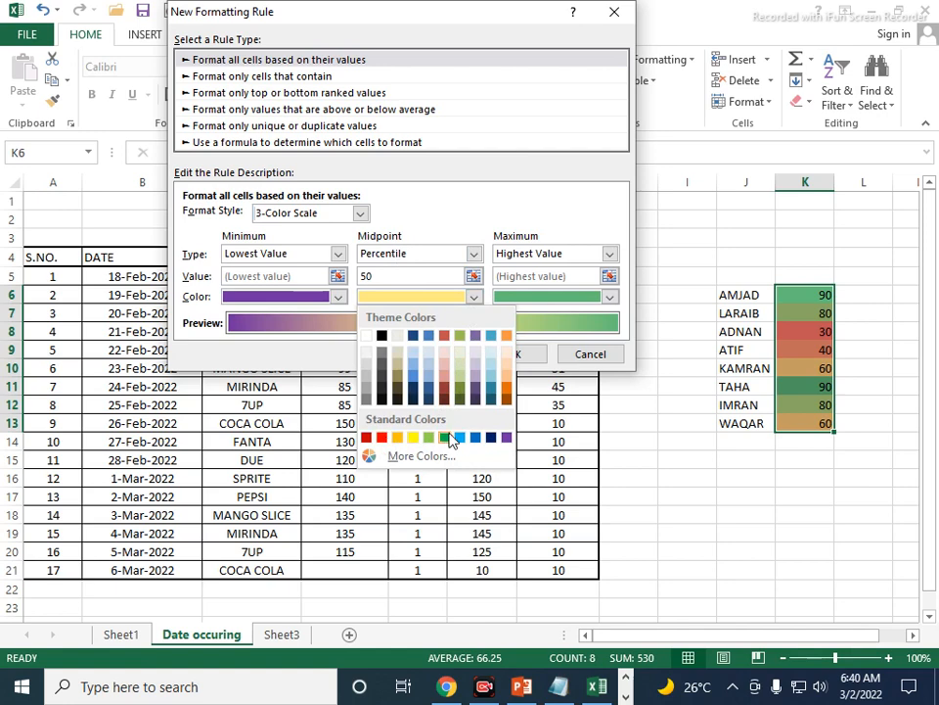
left_click(412, 436)
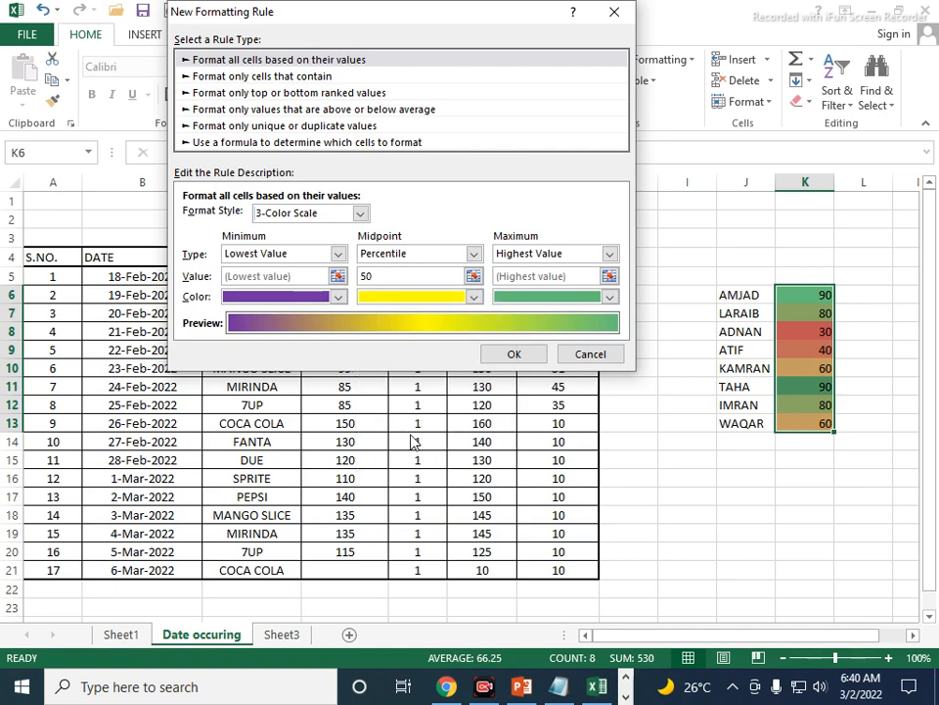
left_click(477, 299)
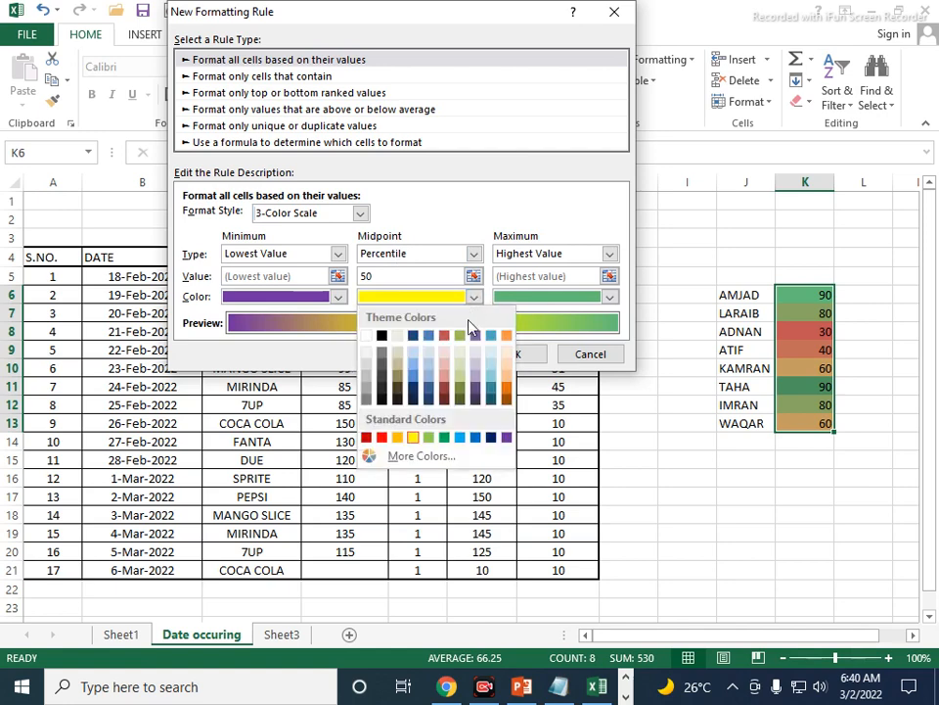
left_click(382, 437)
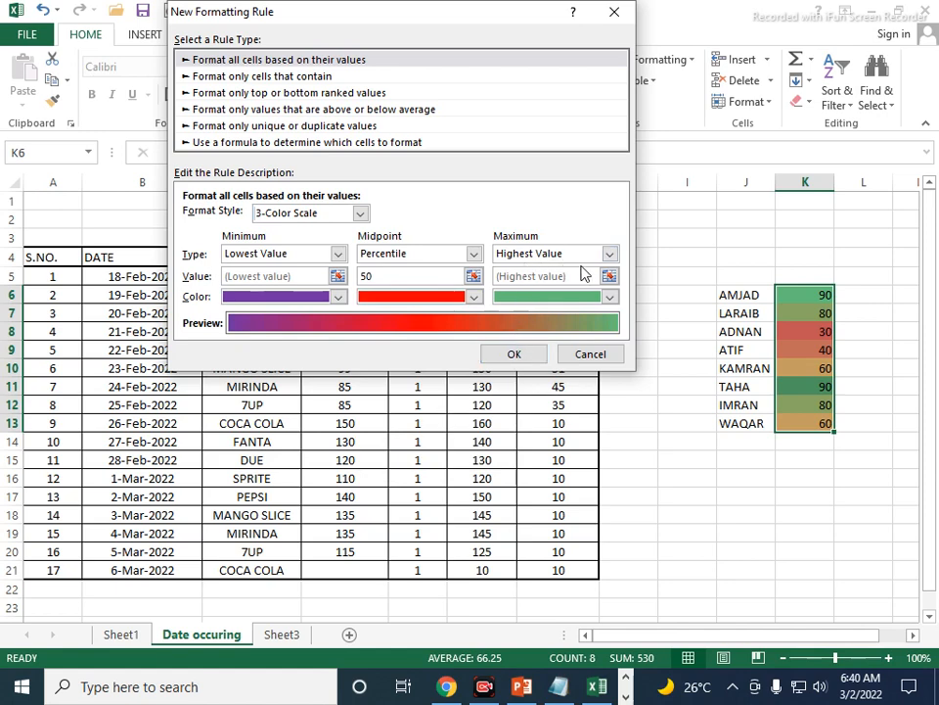
left_click(610, 297)
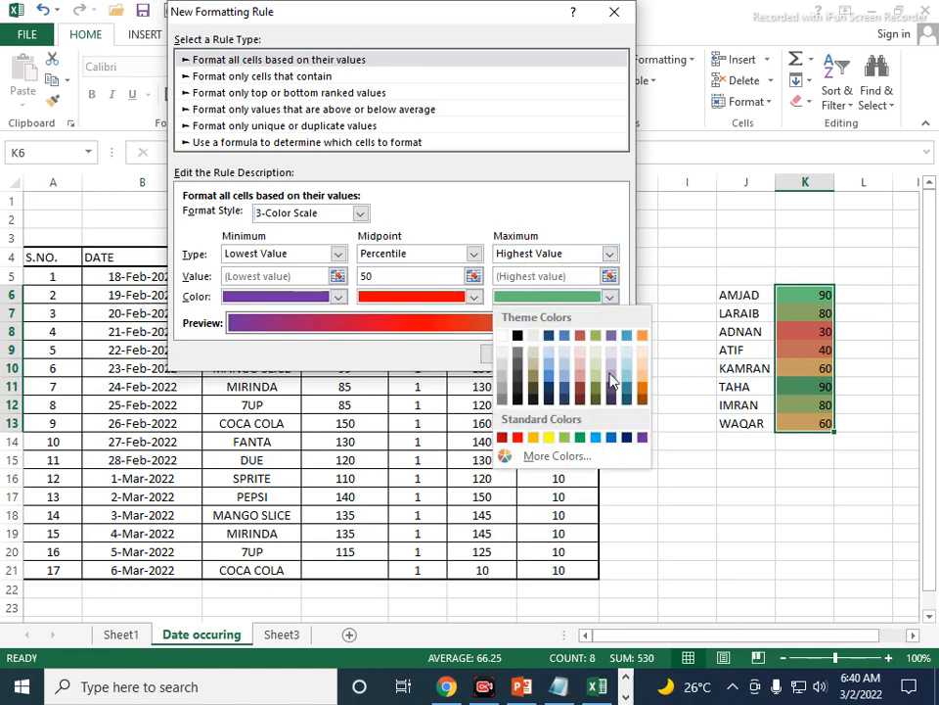
left_click(611, 437)
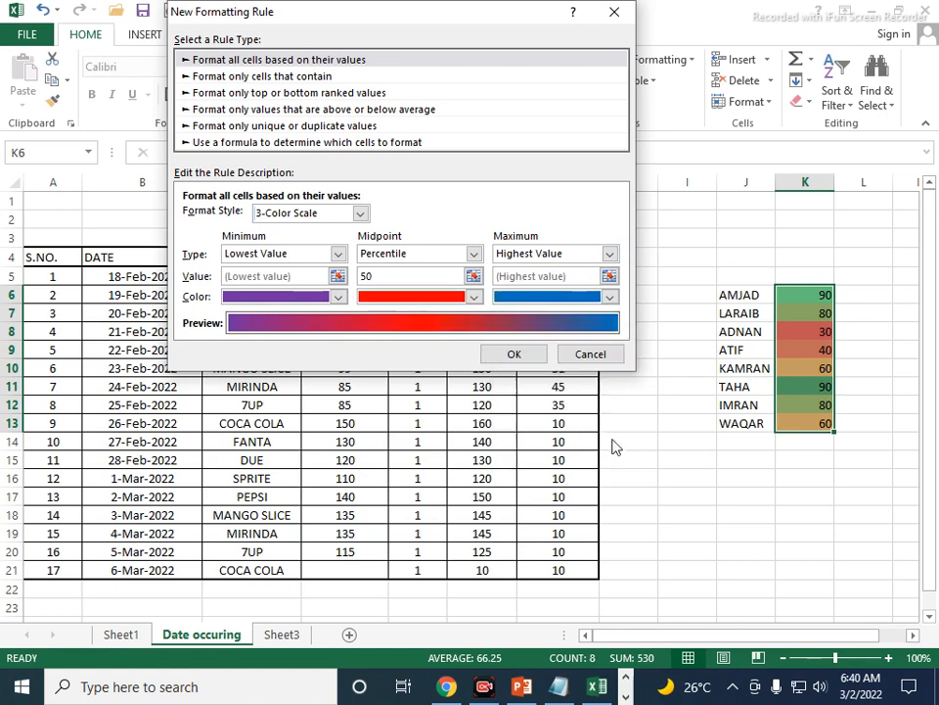
left_click(516, 354)
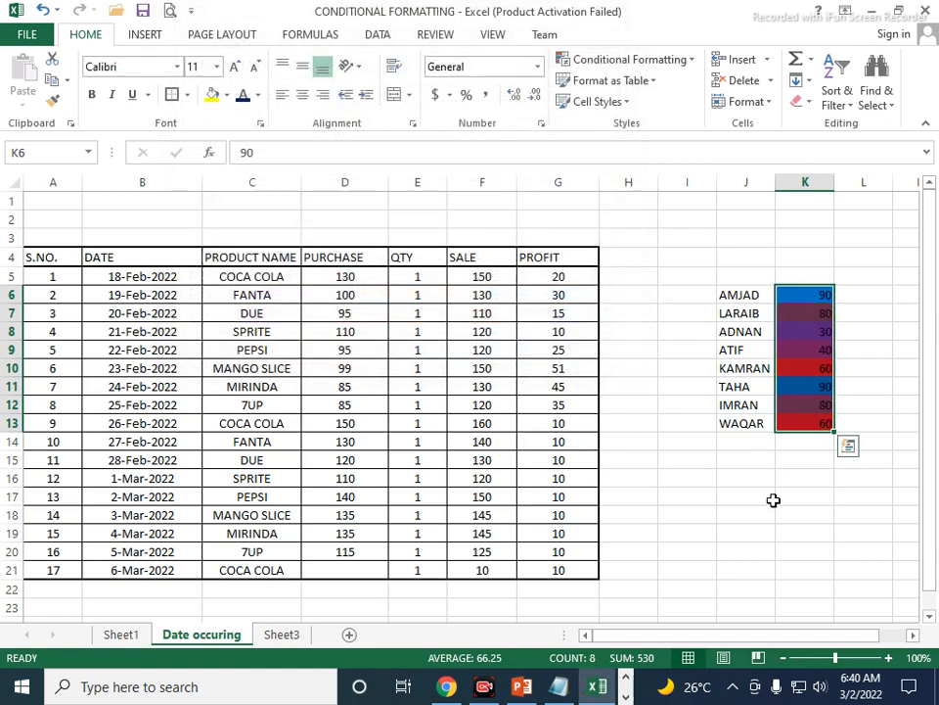
left_click(772, 497)
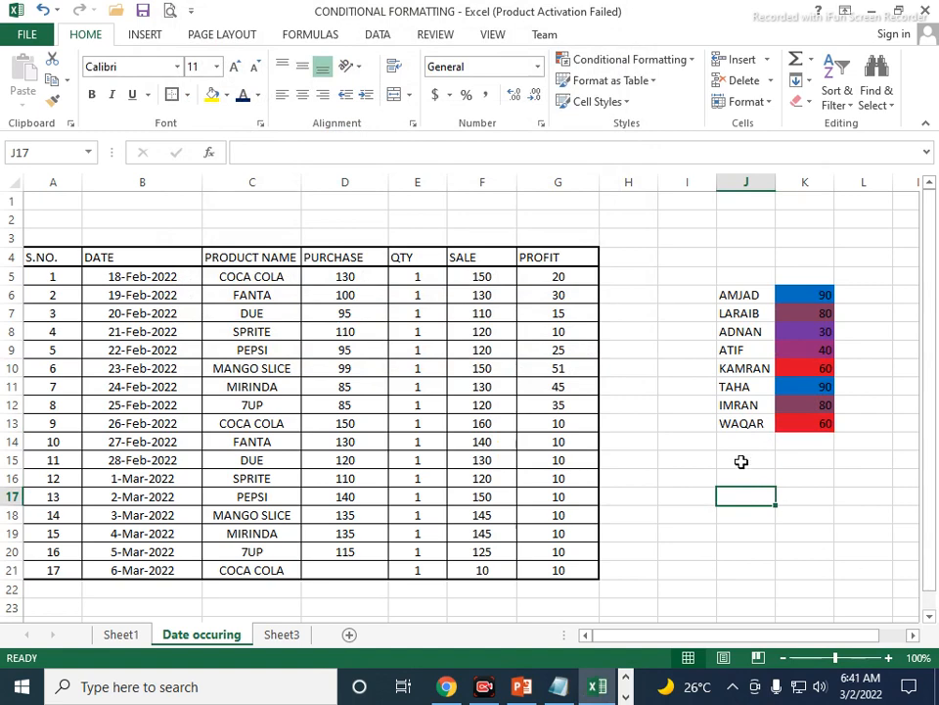
Clear the conditional formatting rules from the entire sheet, removing the color scales in K6:K13.
left_click_drag(812, 292, 813, 441)
left_click(654, 65)
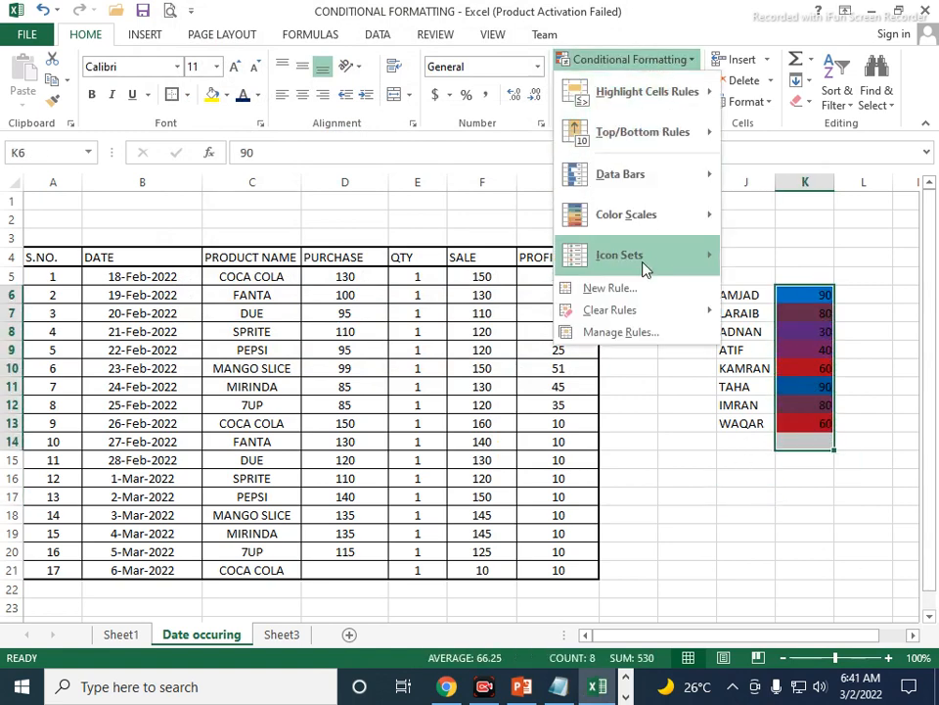
mouse_move(646, 314)
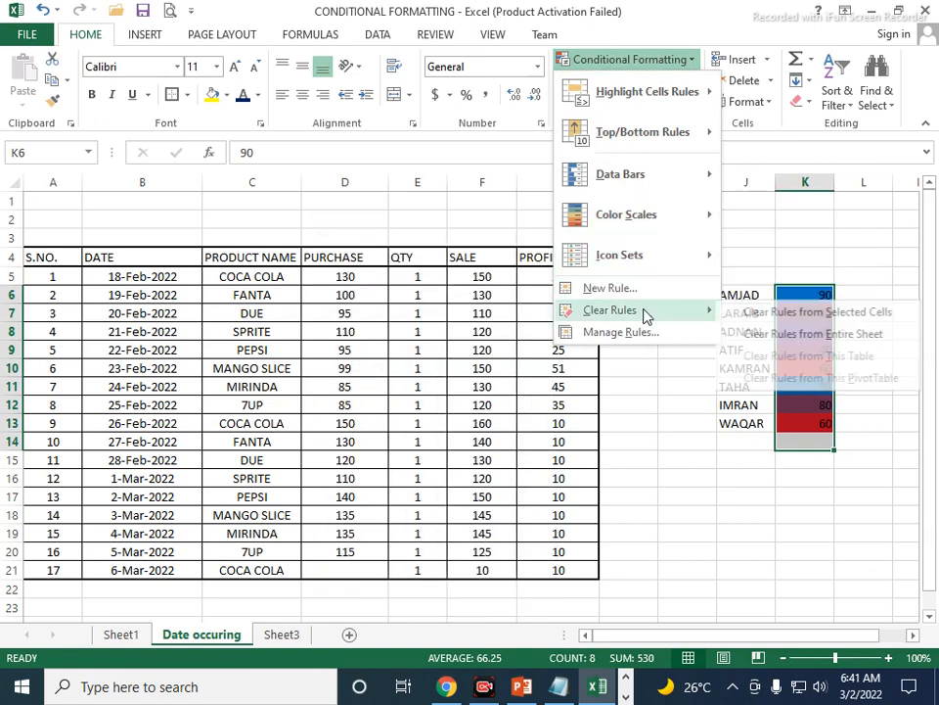
left_click(798, 342)
left_click(750, 532)
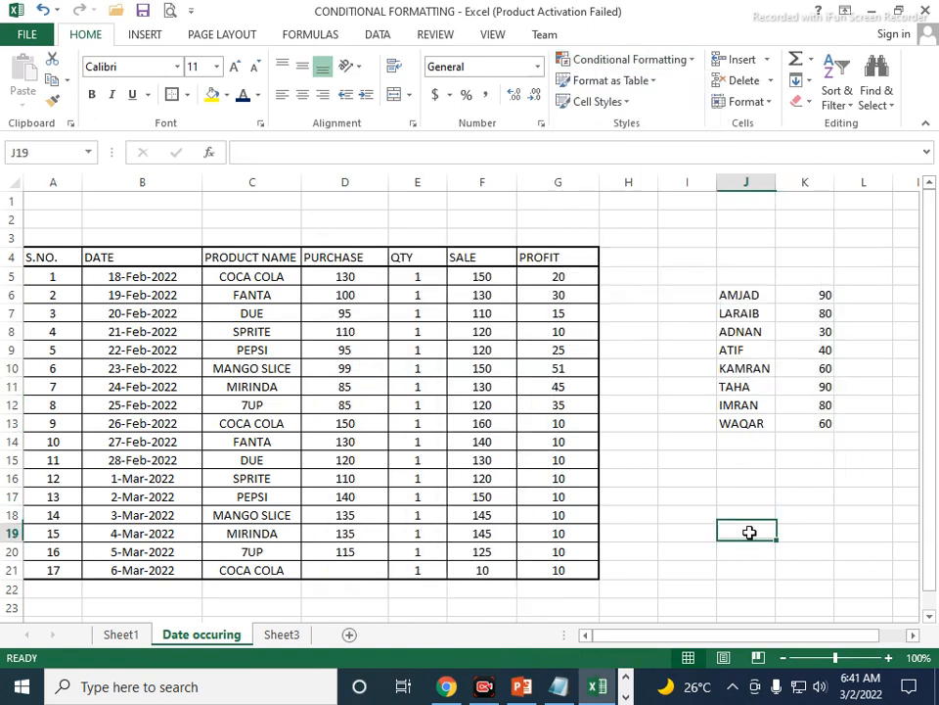
Apply the unrimmed green, yellow and red traffic lights icon set to the scores in K6:K13.
left_click(799, 302)
left_click(751, 533)
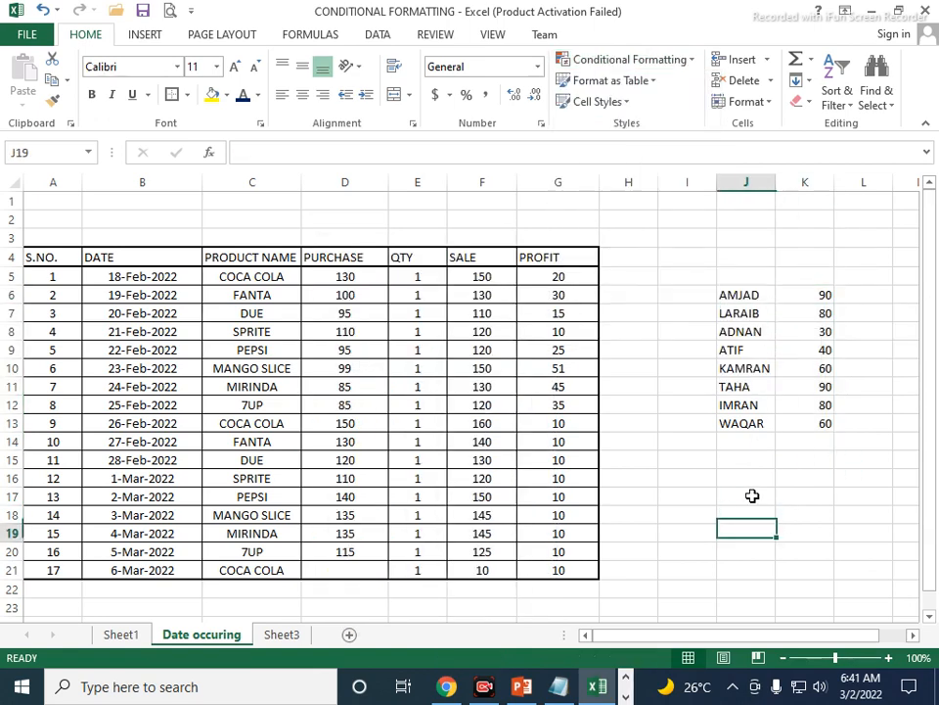
left_click(802, 302)
left_click_drag(803, 301, 798, 427)
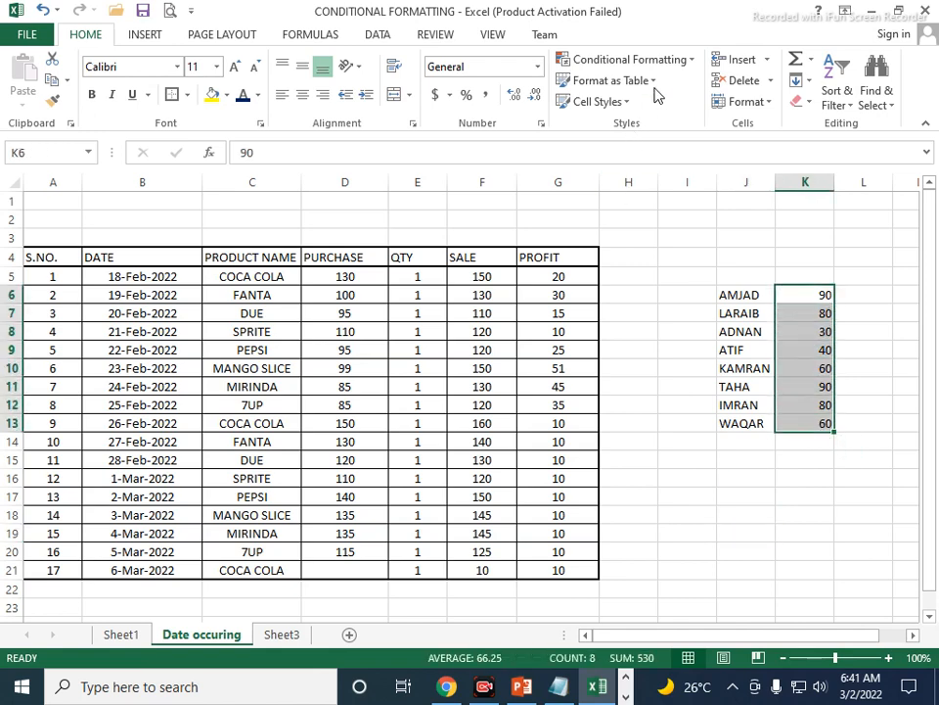
left_click(695, 61)
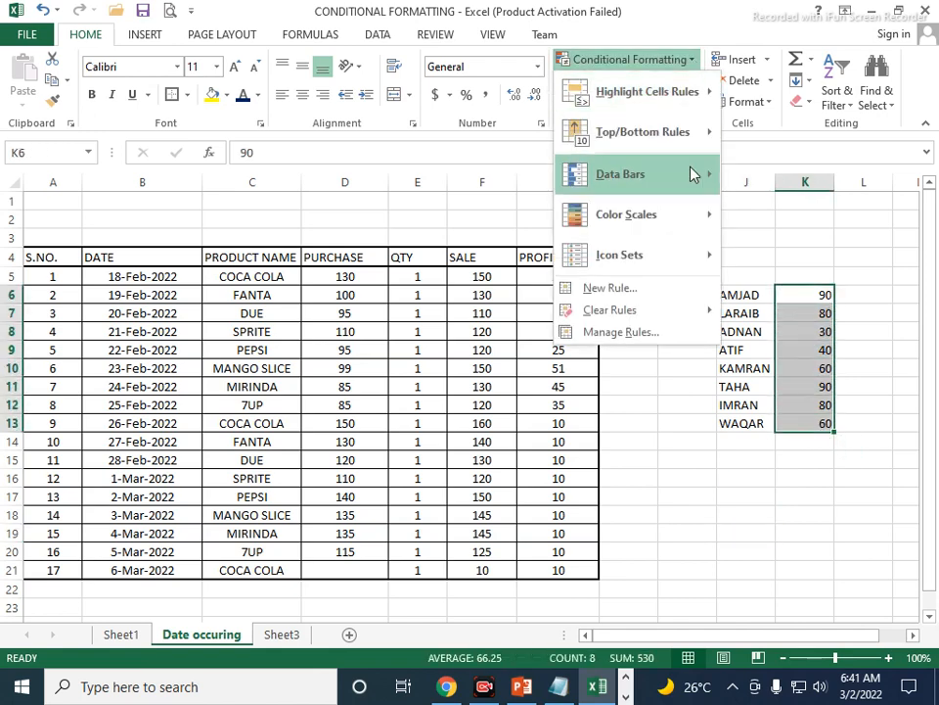
mouse_move(683, 254)
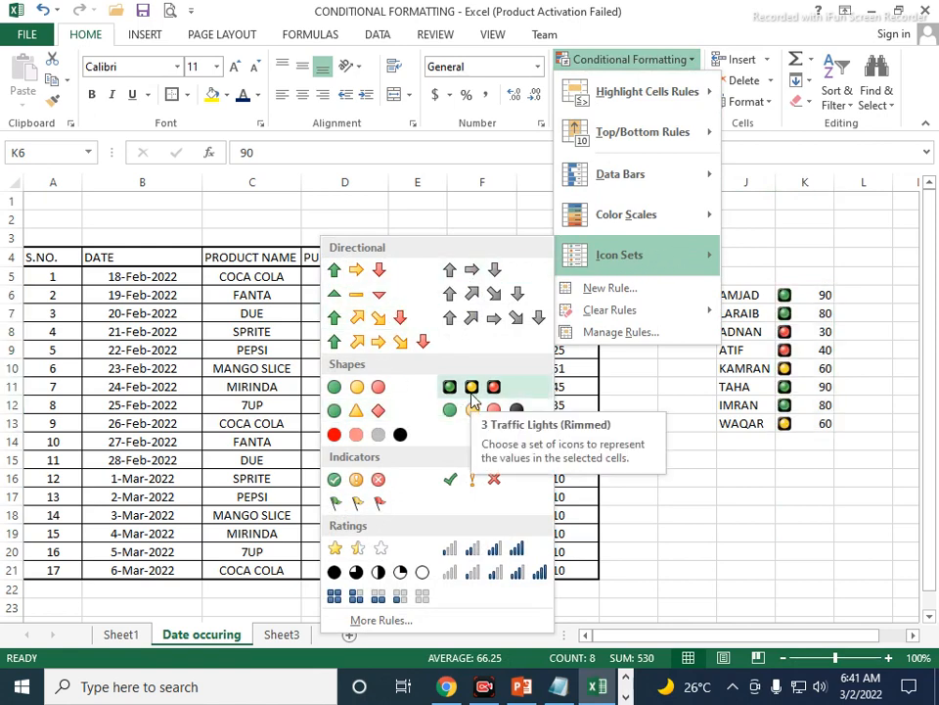
left_click(375, 390)
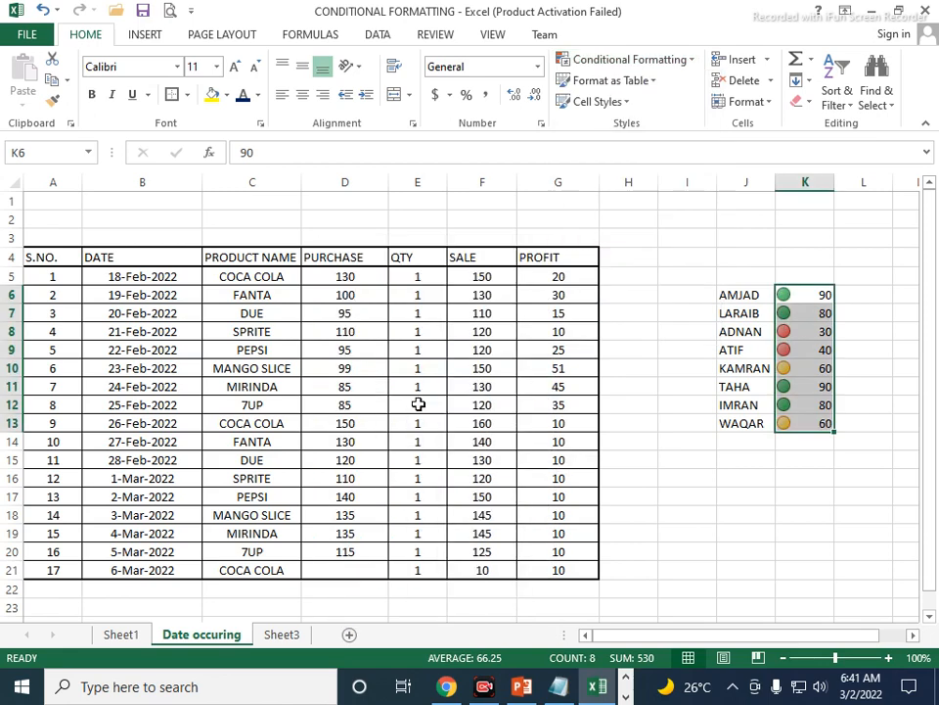
left_click(742, 499)
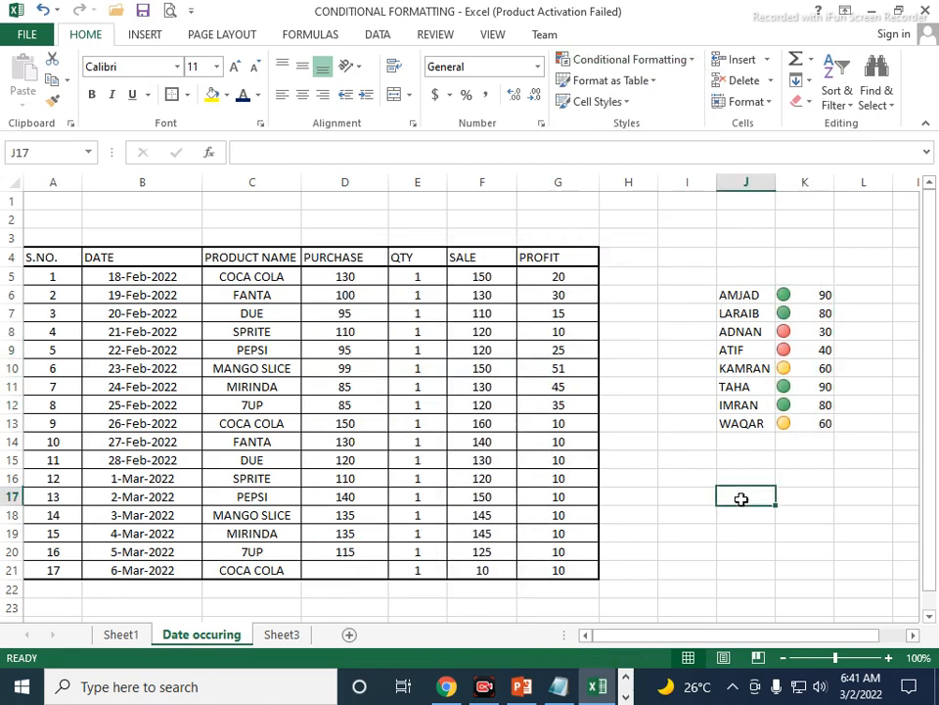
Add a custom icon set rule to K6:K13 with green from 67 percent, yellow from 33 percent and red below 33.
left_click_drag(797, 293, 799, 426)
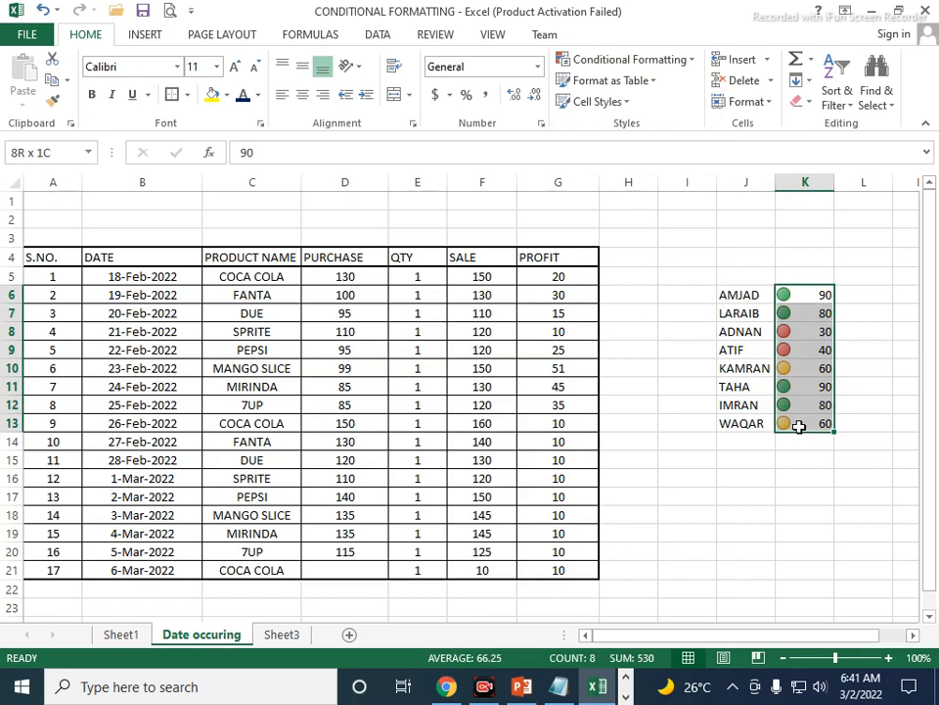
left_click(687, 61)
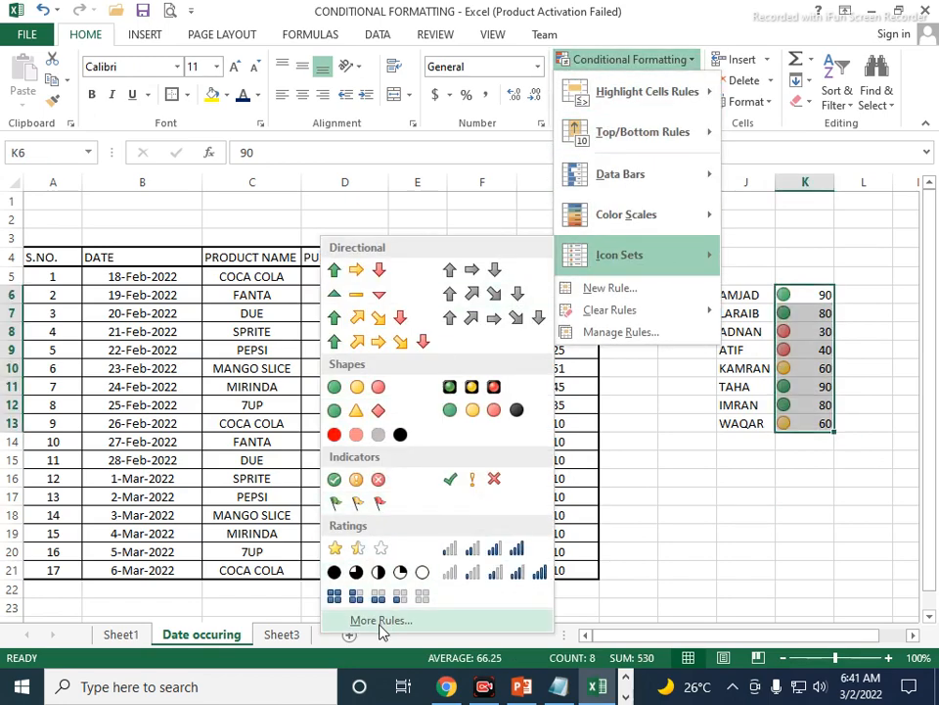
left_click(381, 622)
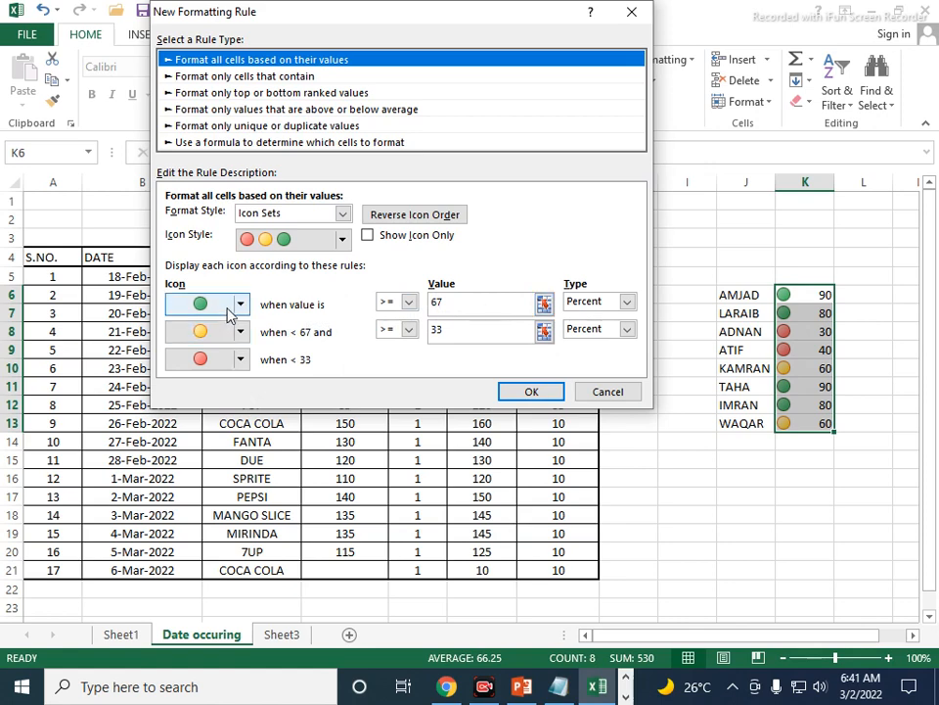
left_click(445, 334)
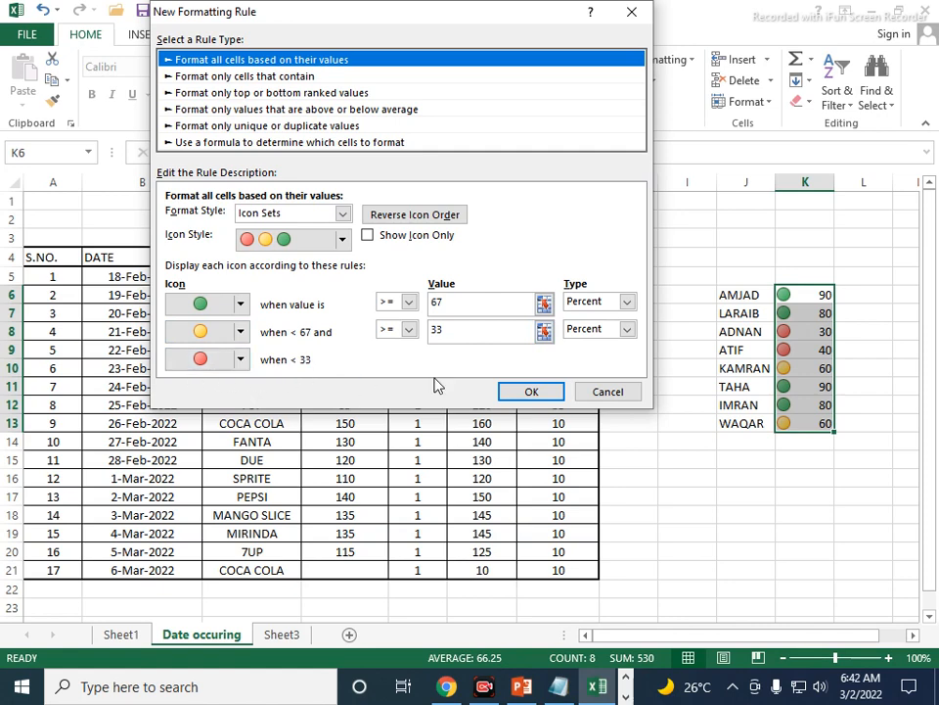
left_click(556, 396)
left_click(744, 495)
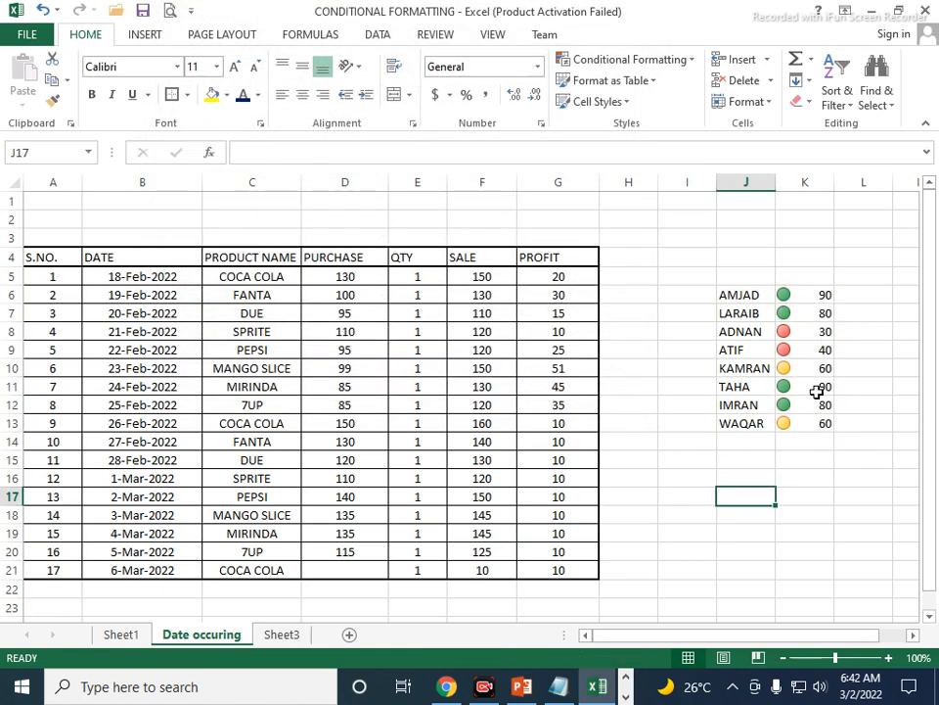
Clear the conditional formatting rules from the entire sheet, removing the traffic light icons in K6:K13.
left_click_drag(775, 290, 828, 438)
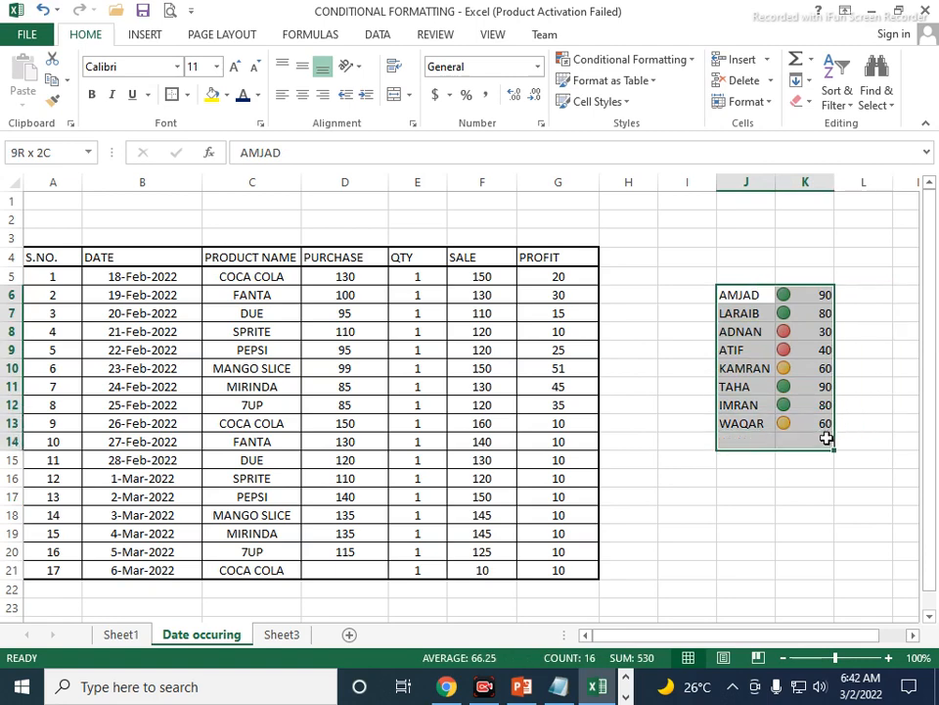
left_click(682, 62)
mouse_move(630, 311)
left_click(771, 341)
left_click(713, 481)
left_click(636, 59)
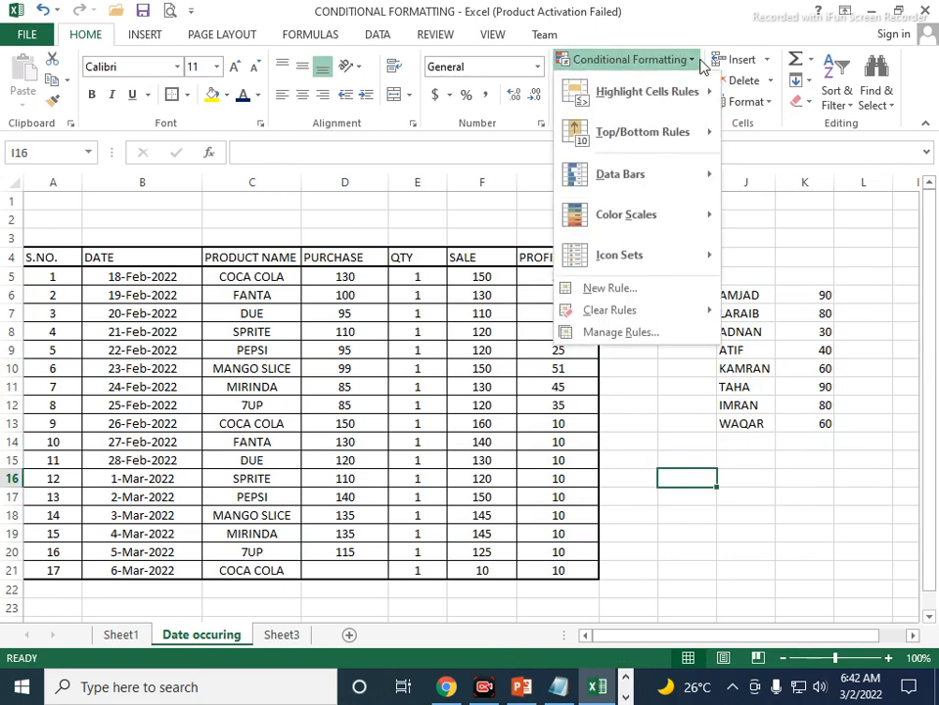
left_click(656, 427)
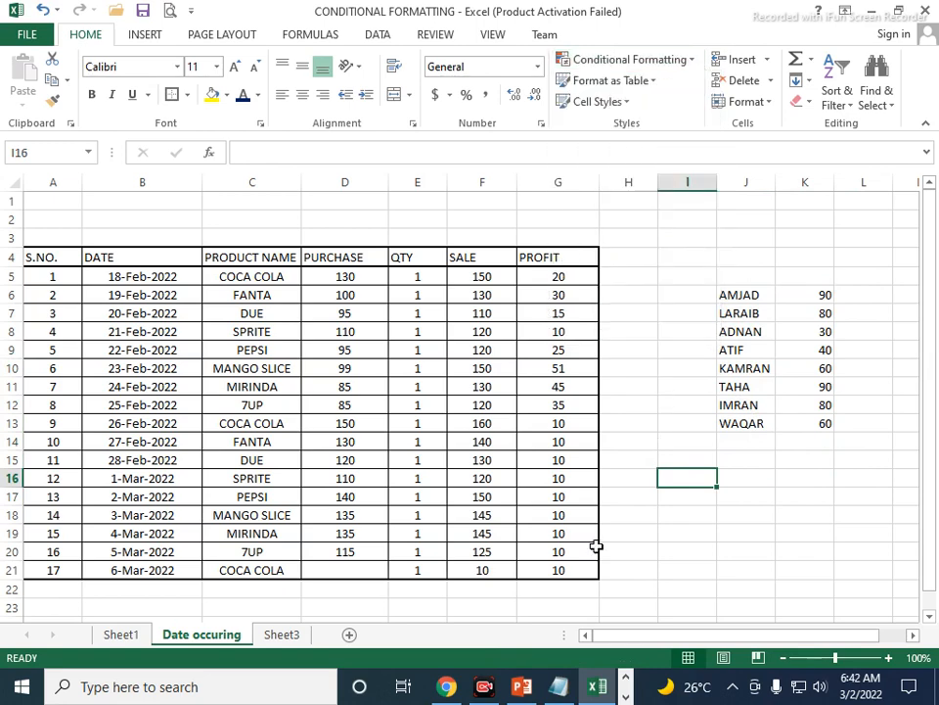